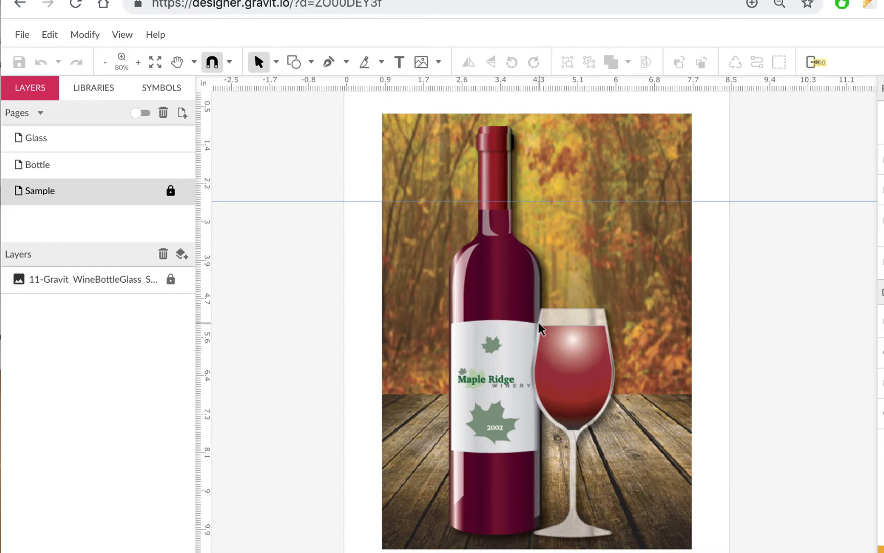
# - Review the Glass, Bottle and Sample pages of the current document
pyautogui.click(136, 137)
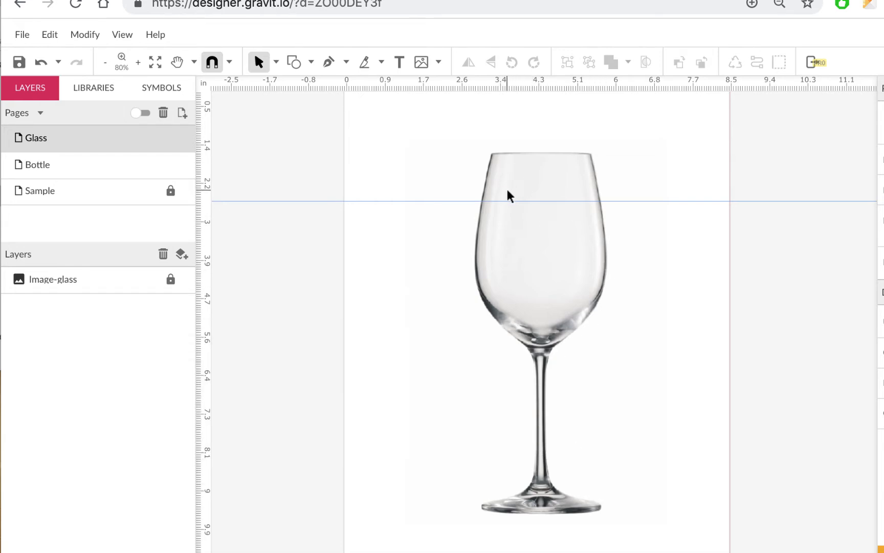
pyautogui.click(61, 169)
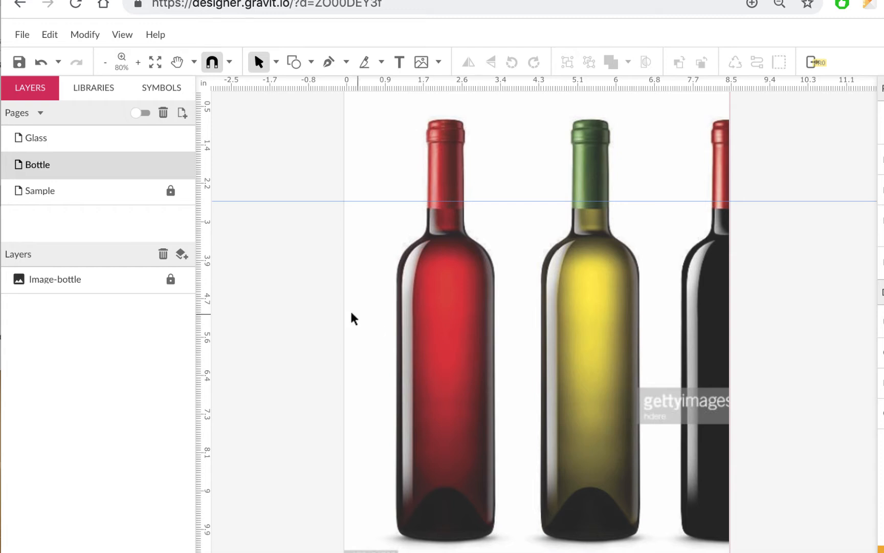
pyautogui.click(122, 194)
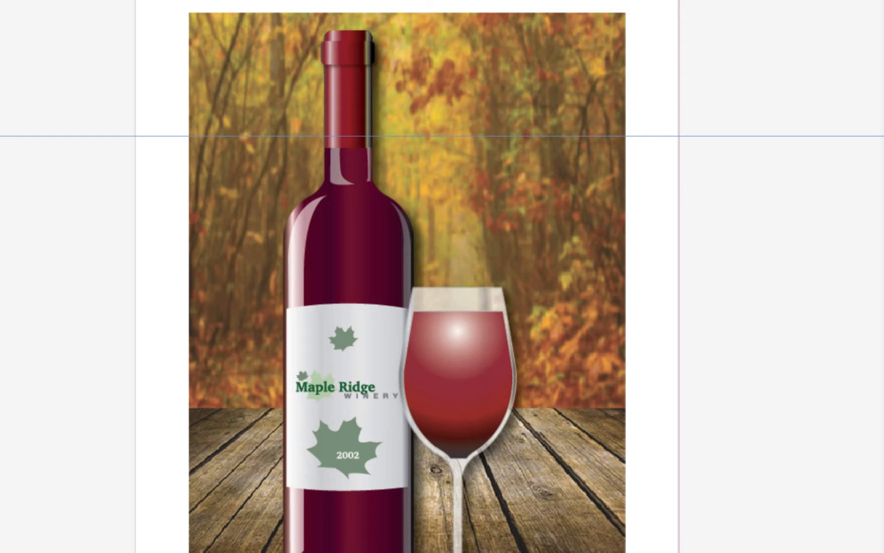
# - In the finished sample document, compare the vector bottle with its photo, expand vector-bottle and toggle the left highlight's visibility
pyautogui.click(103, 138)
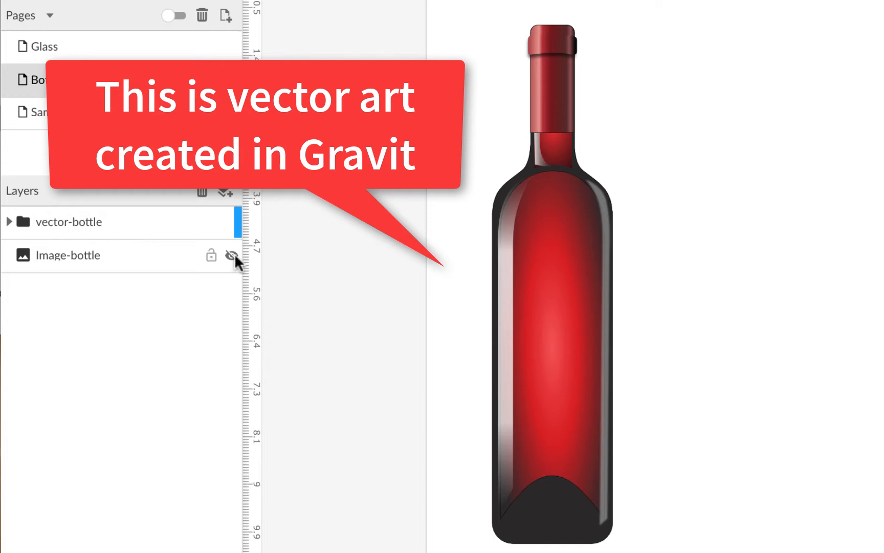
pyautogui.click(233, 254)
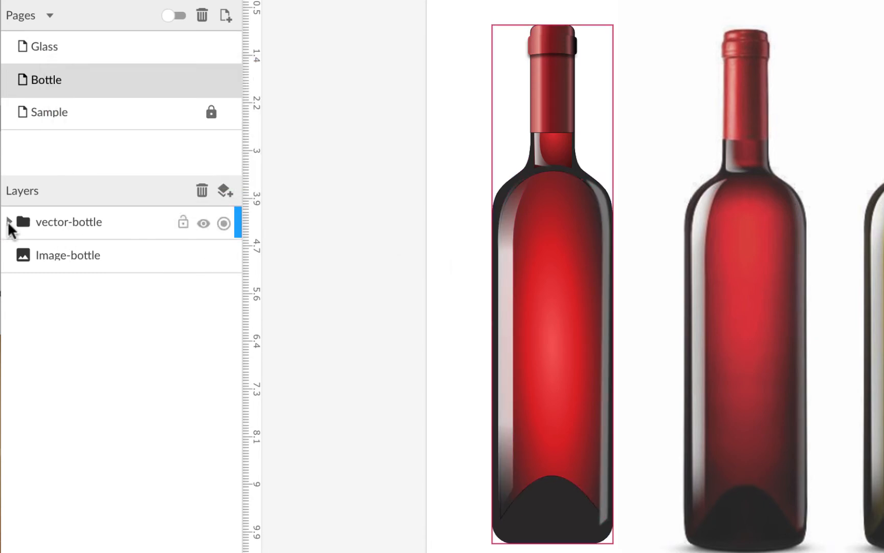
pyautogui.click(9, 223)
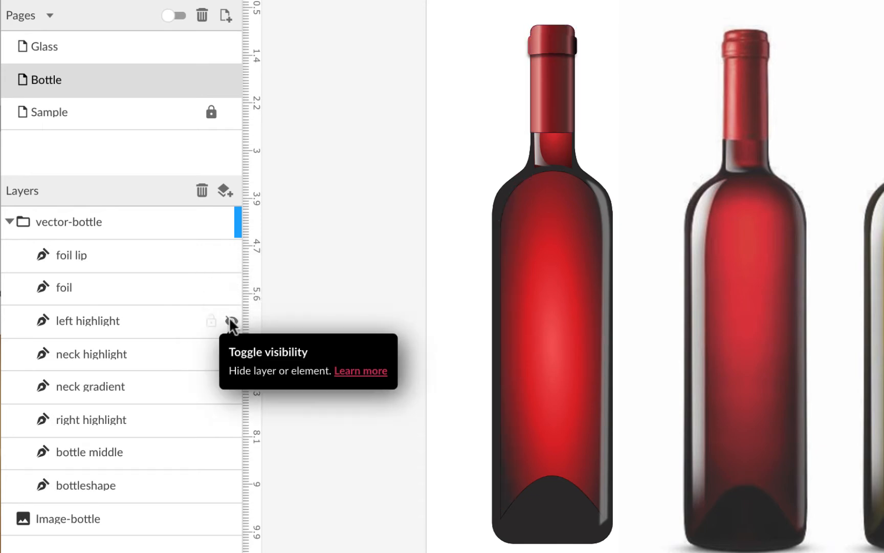
pyautogui.click(230, 321)
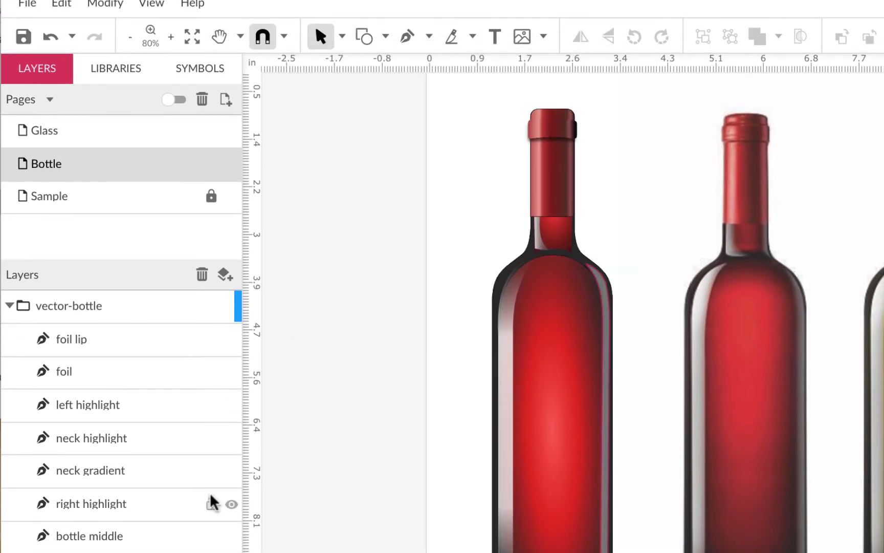
# - Turn off the Display Enhanced Tooltips option
pyautogui.click(193, 4)
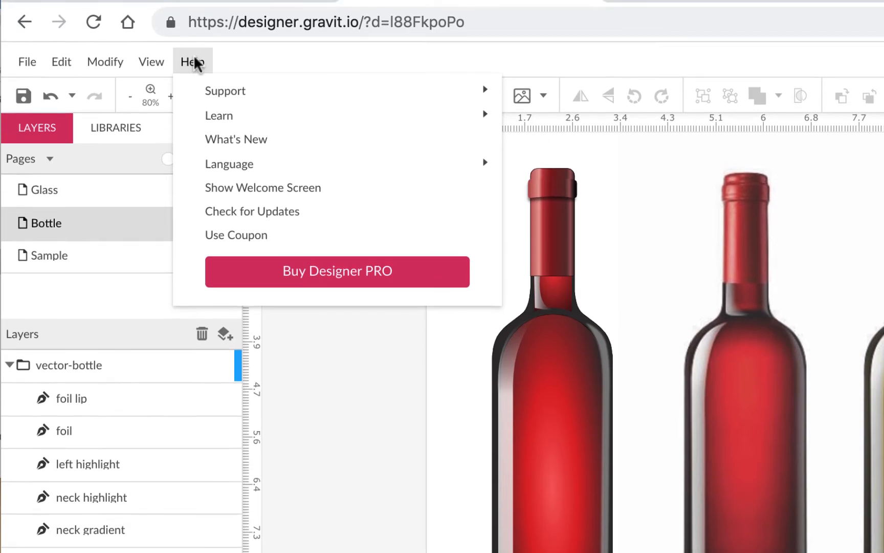
pyautogui.moveTo(346, 112)
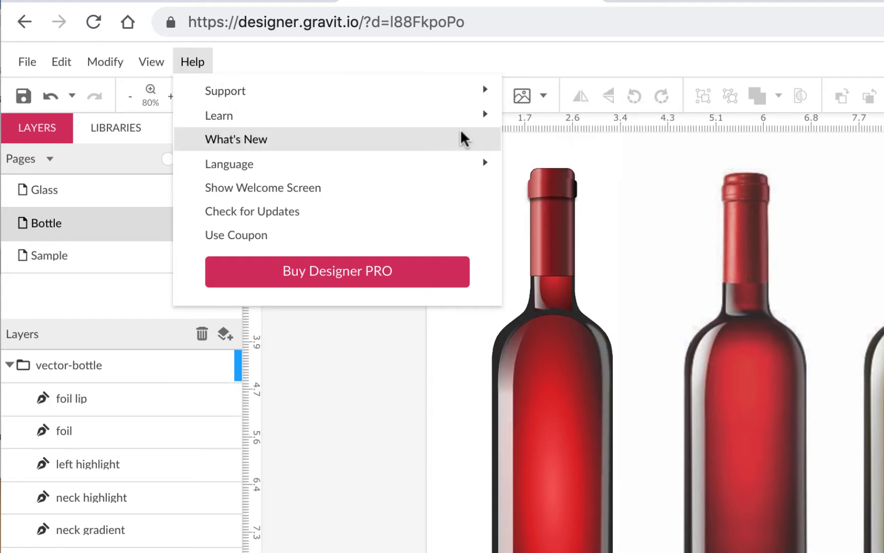
pyautogui.moveTo(471, 115)
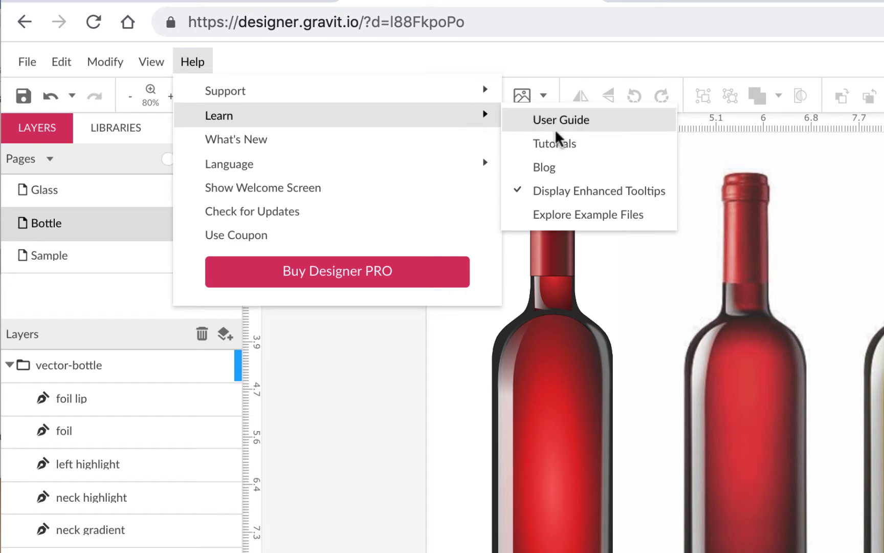
pyautogui.click(584, 197)
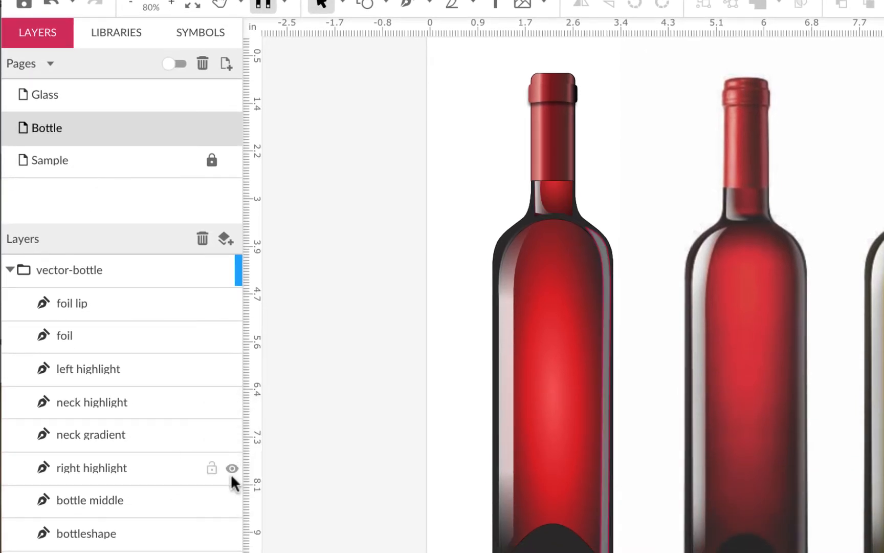
# - Inspect the right highlight, bottle middle and bottleshape parts by hiding and showing each one in turn
pyautogui.click(233, 470)
pyautogui.click(233, 470)
pyautogui.click(233, 501)
pyautogui.click(233, 501)
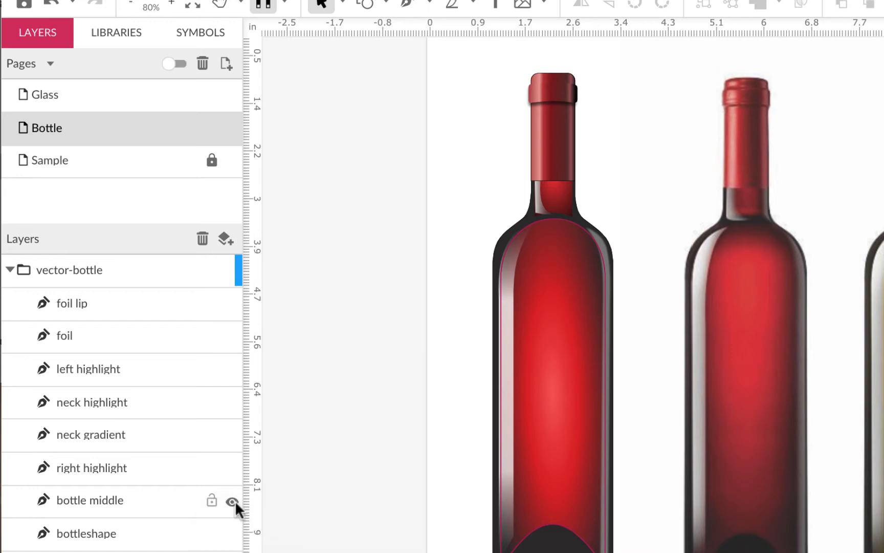
pyautogui.click(232, 501)
pyautogui.click(233, 501)
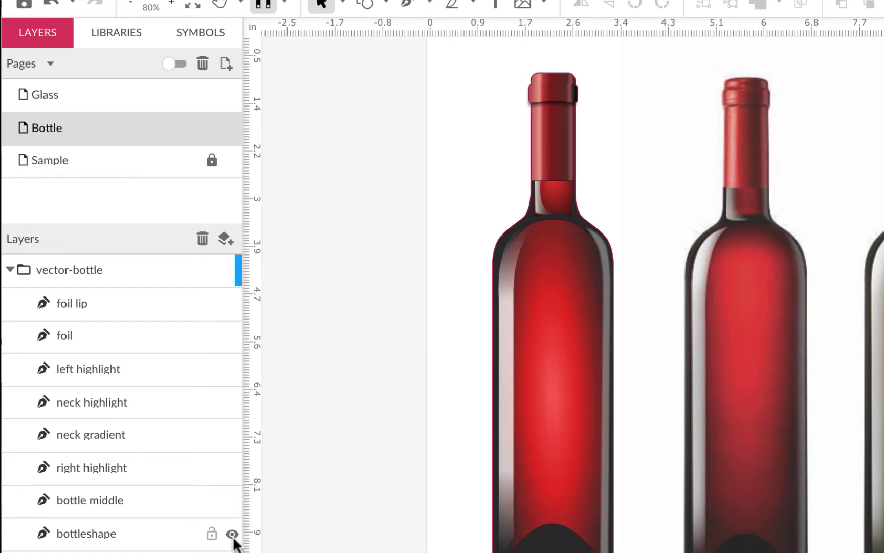
pyautogui.click(232, 536)
pyautogui.click(232, 536)
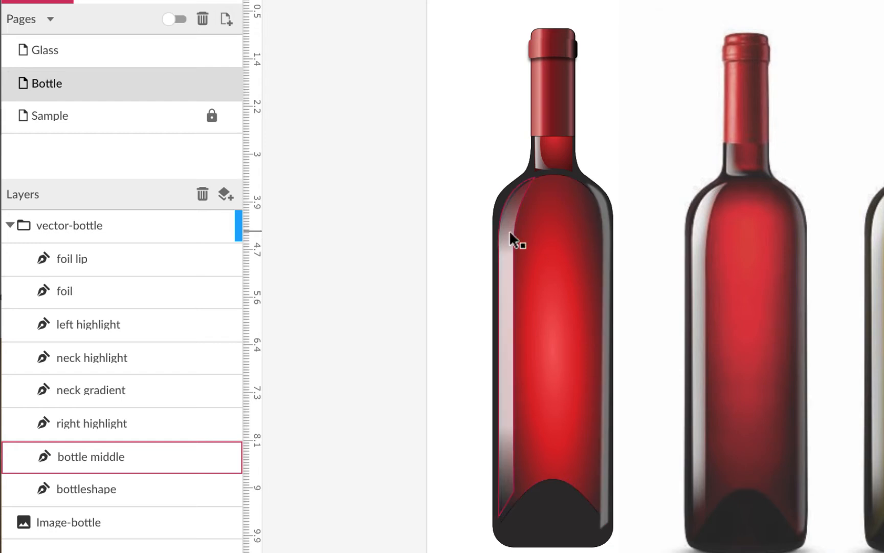
# - Collapse the vector-bottle layer and hide the Image-bottle photo
pyautogui.click(10, 225)
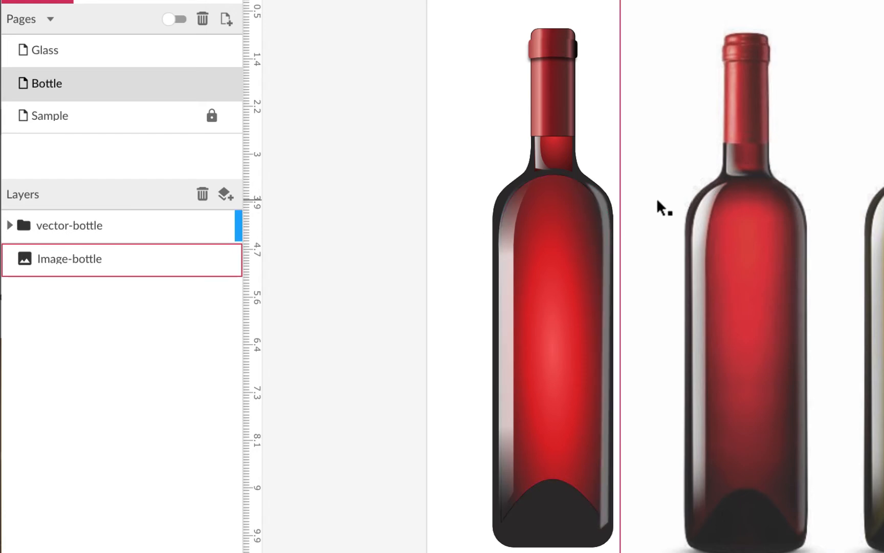
pyautogui.click(230, 258)
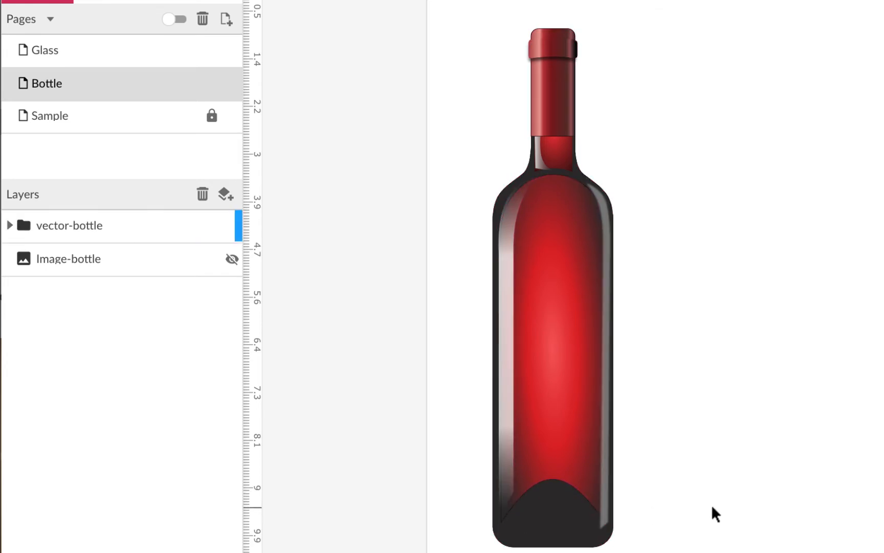
# - Try moving the foil lip away from the bottle neck, and undo the move
pyautogui.click(563, 57)
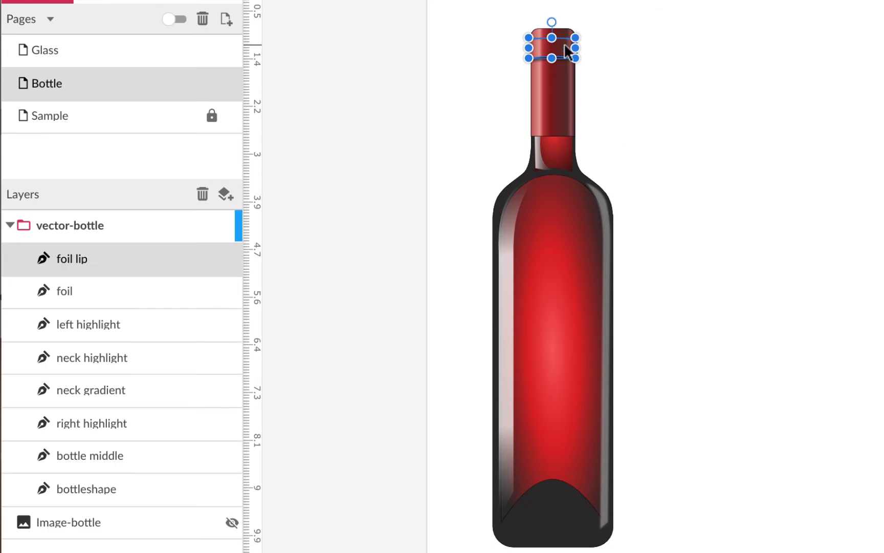
pyautogui.moveTo(565, 46); pyautogui.dragTo(506, 59)
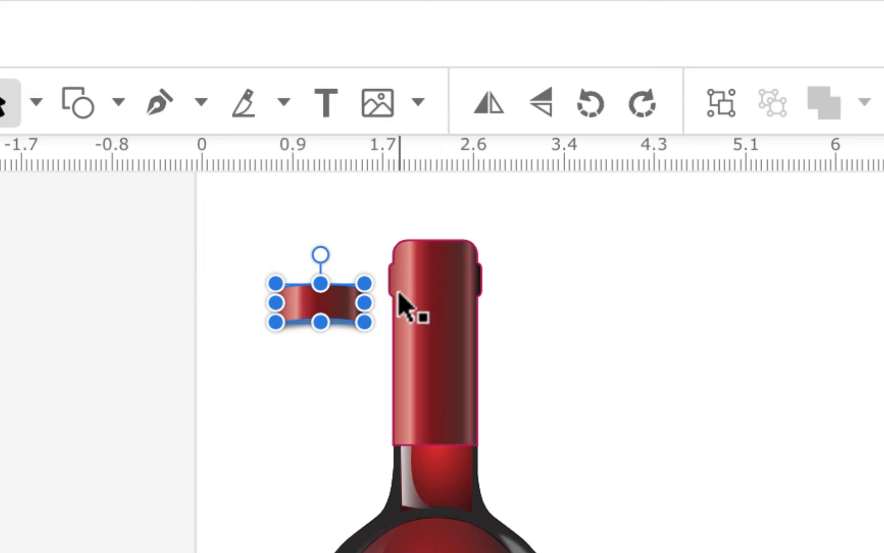
pyautogui.hotkey('ctrl', 'z')
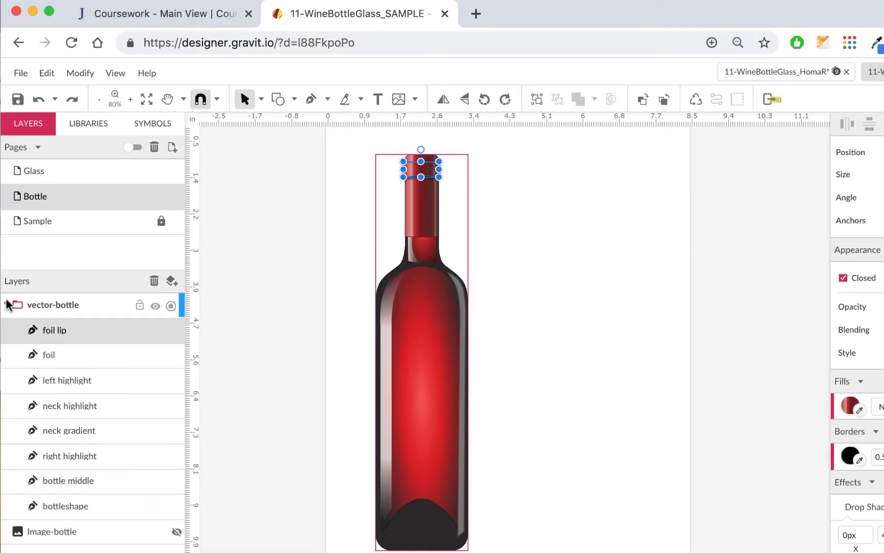
pyautogui.click(7, 305)
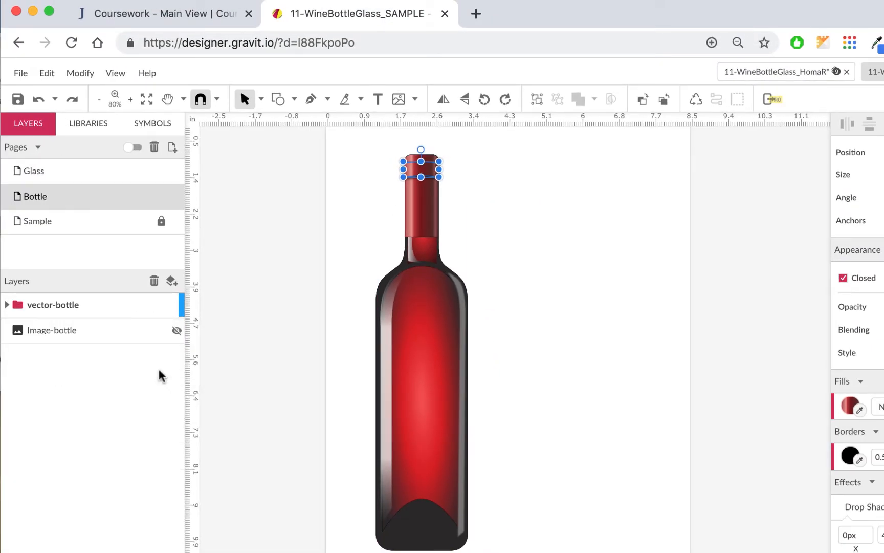
# - Switch to the working wine bottle and glass document and save it
pyautogui.click(847, 73)
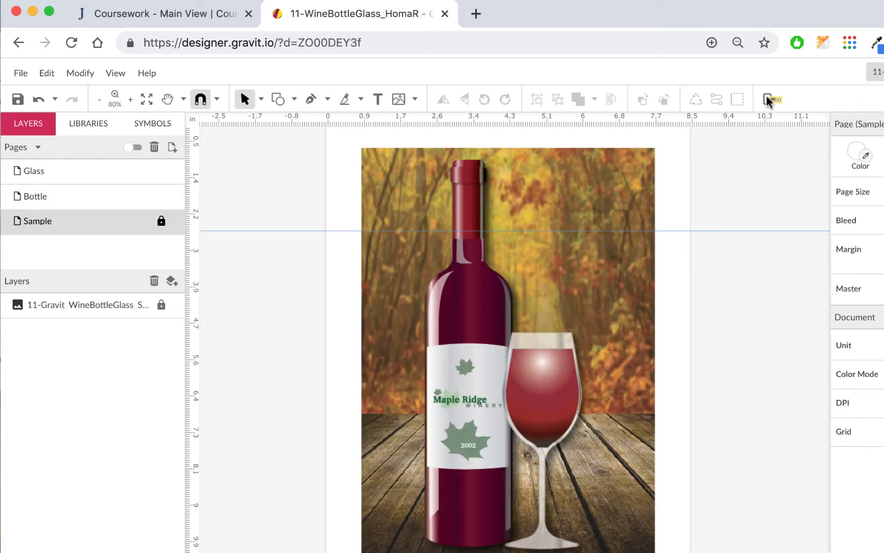
pyautogui.click(16, 102)
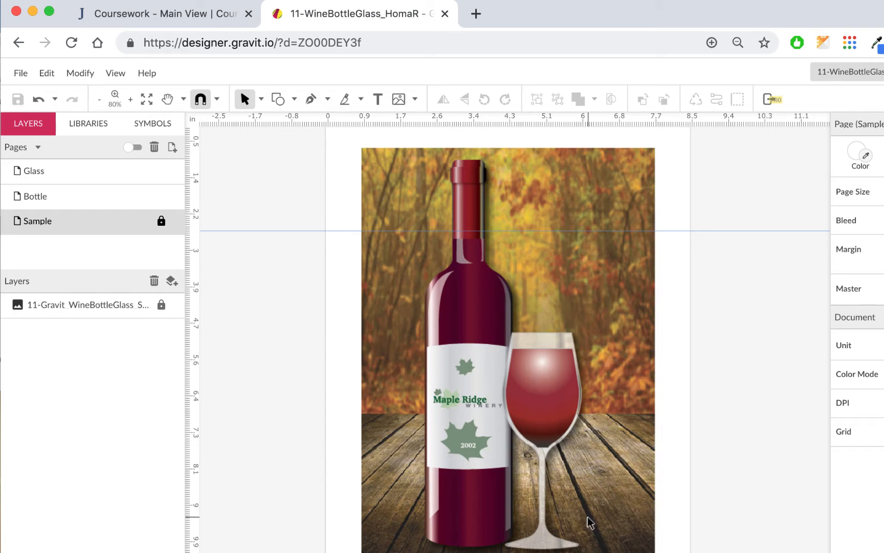
# - Unlock the Image-bottle photo on the Bottle page and move it to about X 1.59, Y -0.40 in
pyautogui.click(101, 202)
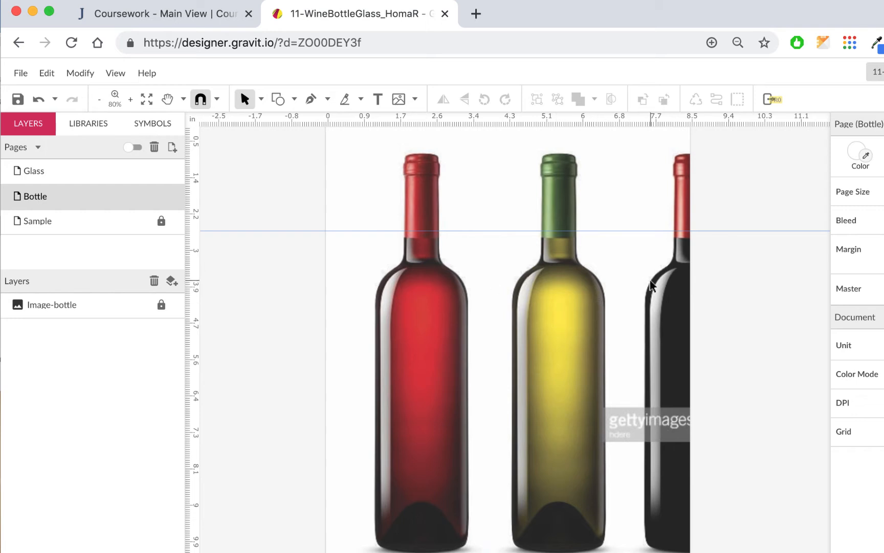
pyautogui.click(162, 305)
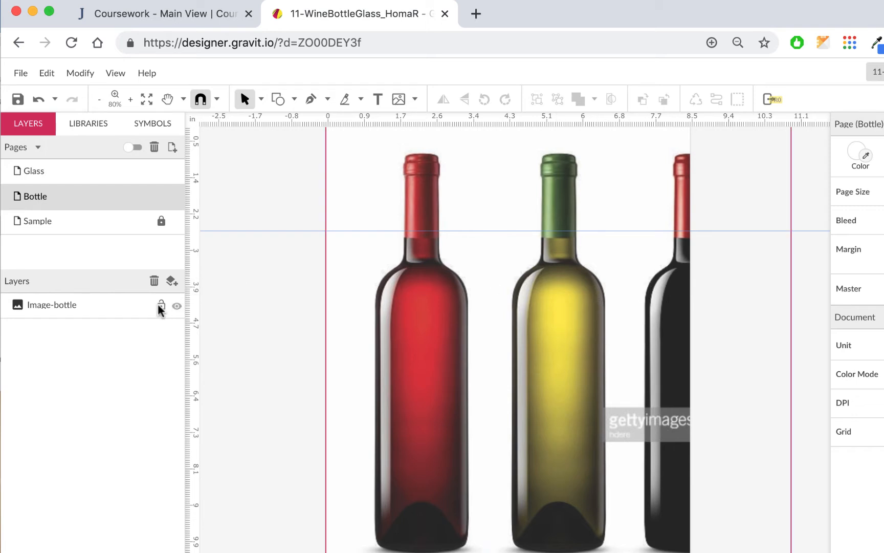
pyautogui.moveTo(549, 321); pyautogui.dragTo(410, 312)
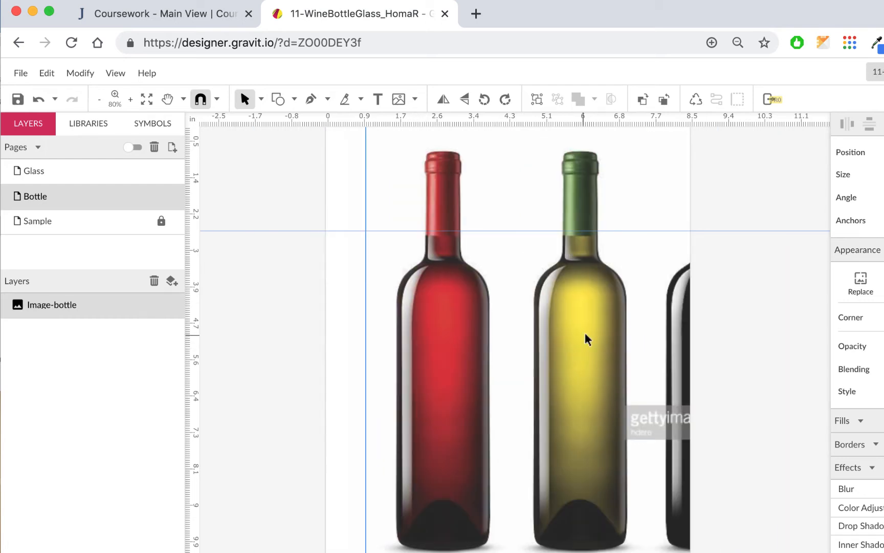
pyautogui.moveTo(613, 347)
pyautogui.mouseDown()
pyautogui.moveTo(637, 344)
pyautogui.moveTo(600, 337)
pyautogui.mouseUp()
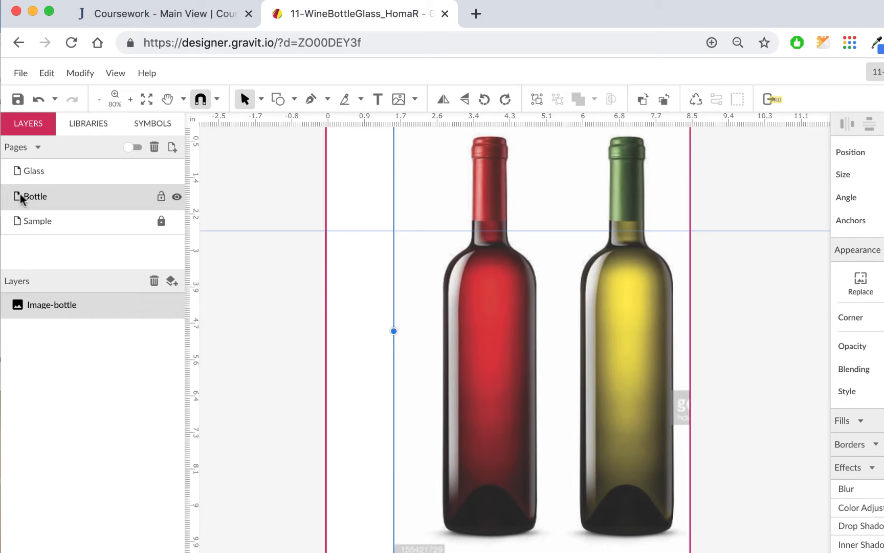
# - Look through the document's three pages, from Glass to Sample
pyautogui.click(88, 171)
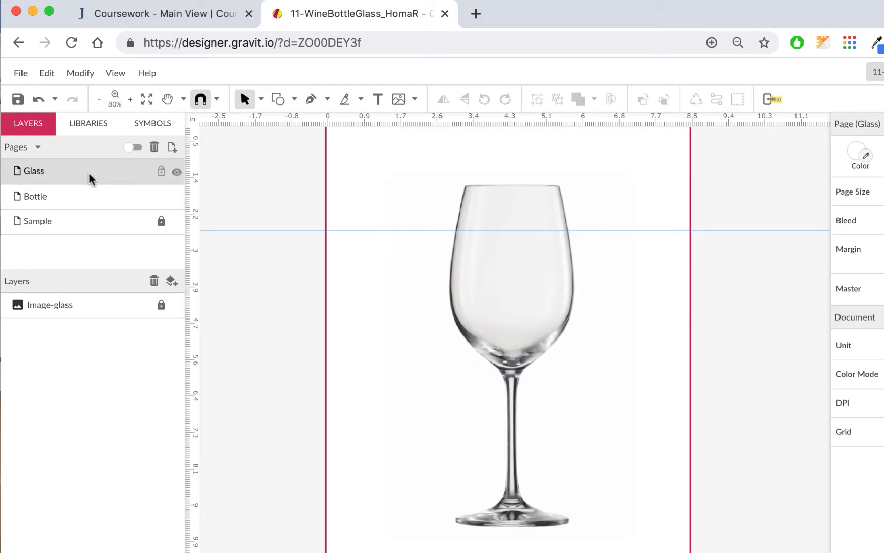
pyautogui.click(80, 201)
pyautogui.click(82, 222)
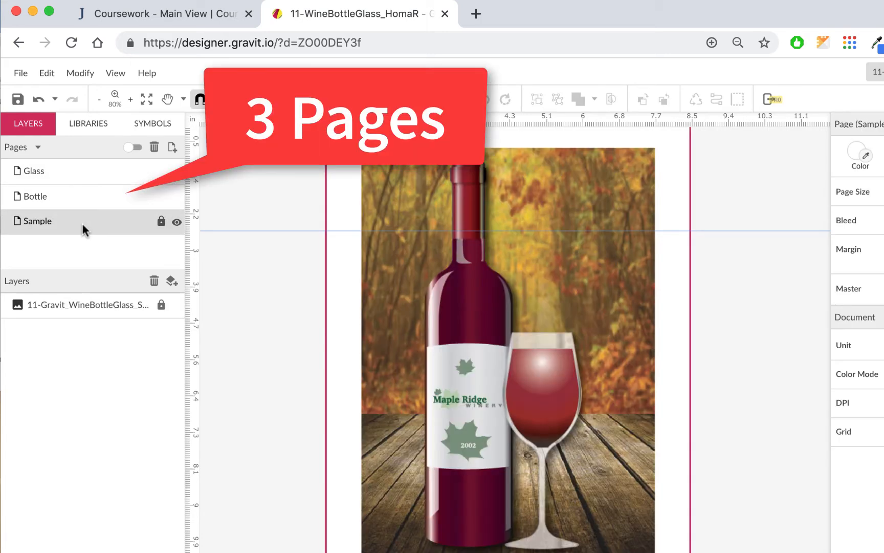
# - Return to the Bottle page and lower the opacity of the Image-bottle photo to fade it for tracing
pyautogui.click(75, 193)
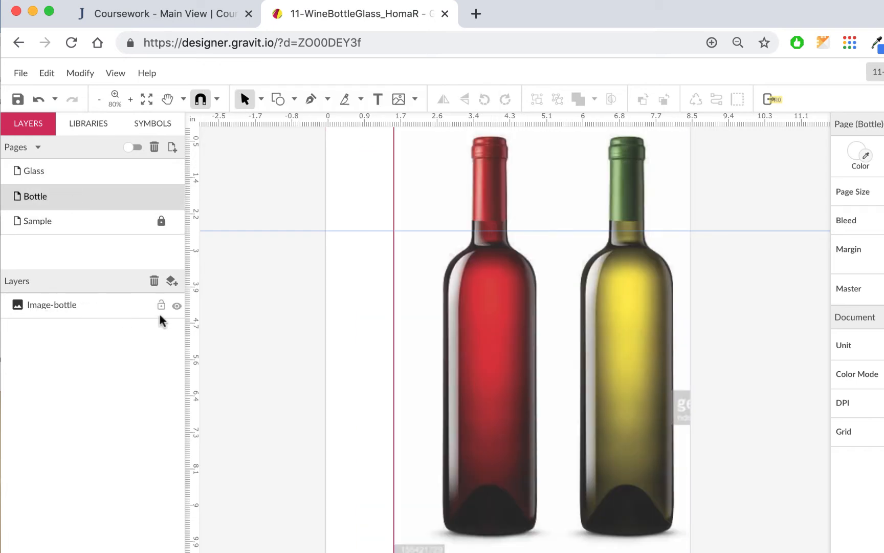
pyautogui.click(163, 307)
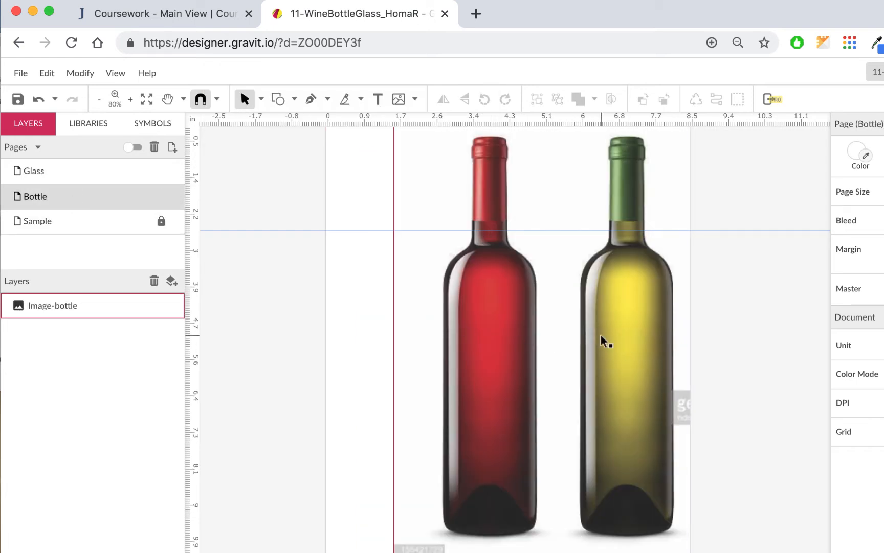
pyautogui.click(596, 341)
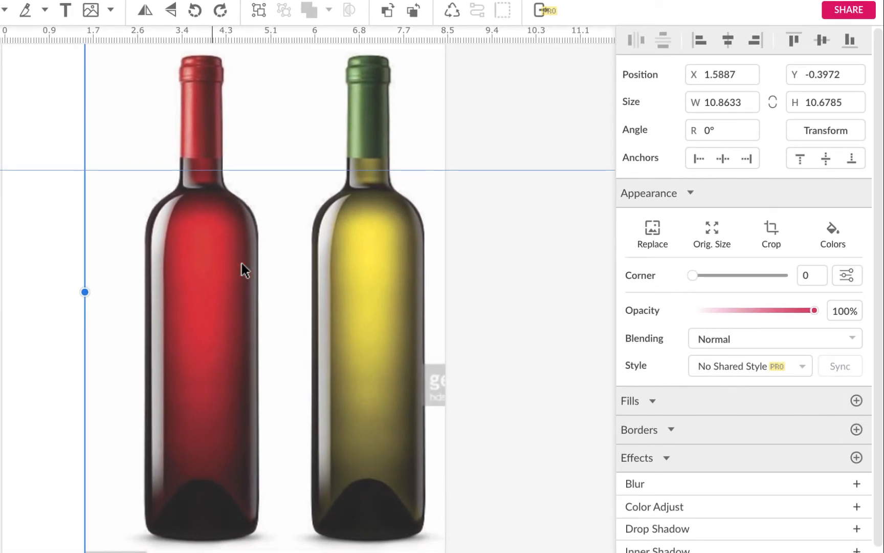
pyautogui.moveTo(813, 310); pyautogui.dragTo(748, 316)
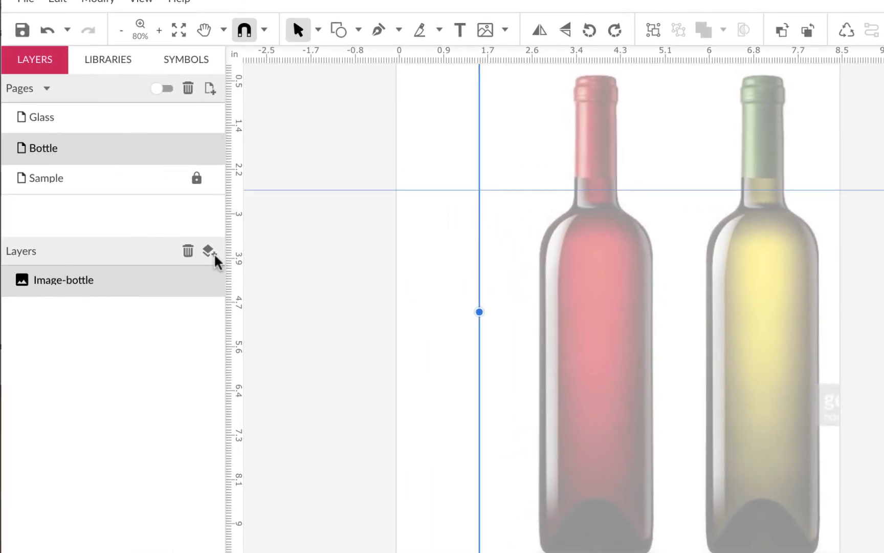
# - Lock the faded Image-bottle layer and save the document
pyautogui.click(195, 281)
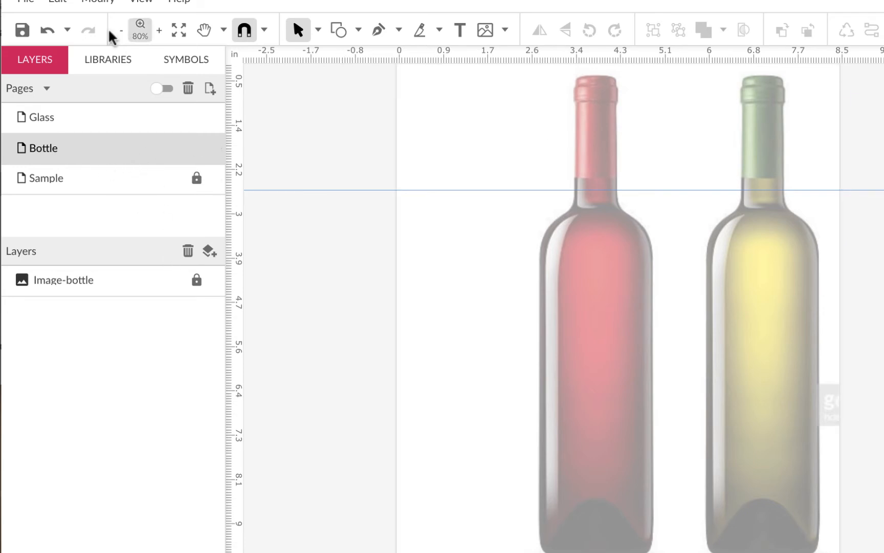
pyautogui.click(21, 30)
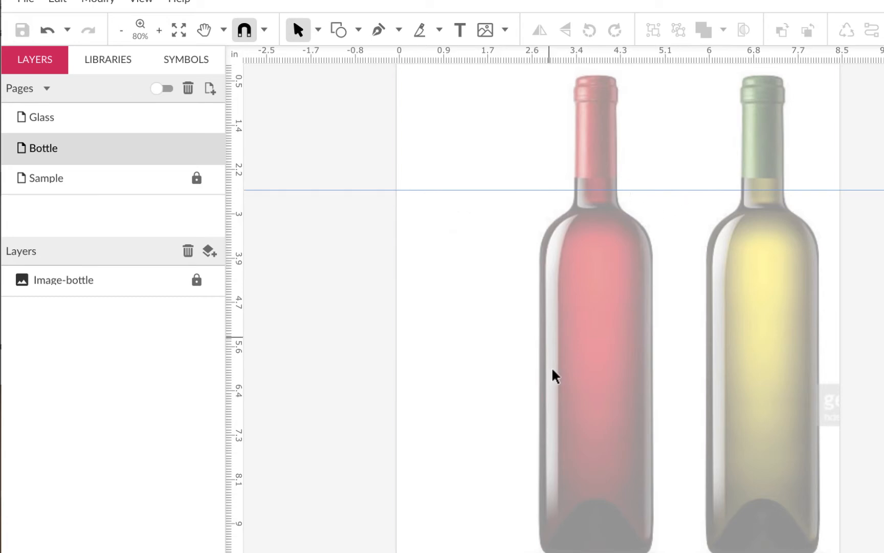
pyautogui.scroll(1, 574, 440)
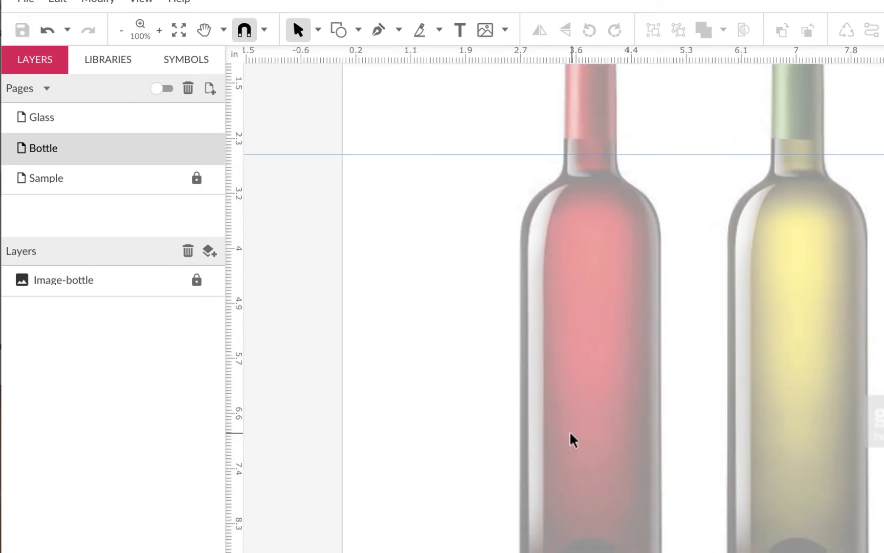
# - Draw a rectangle about 2.15 by 5.93 in over the red bottle's straight body, from below the shoulder to the base
pyautogui.scroll(-2, 669, 503)
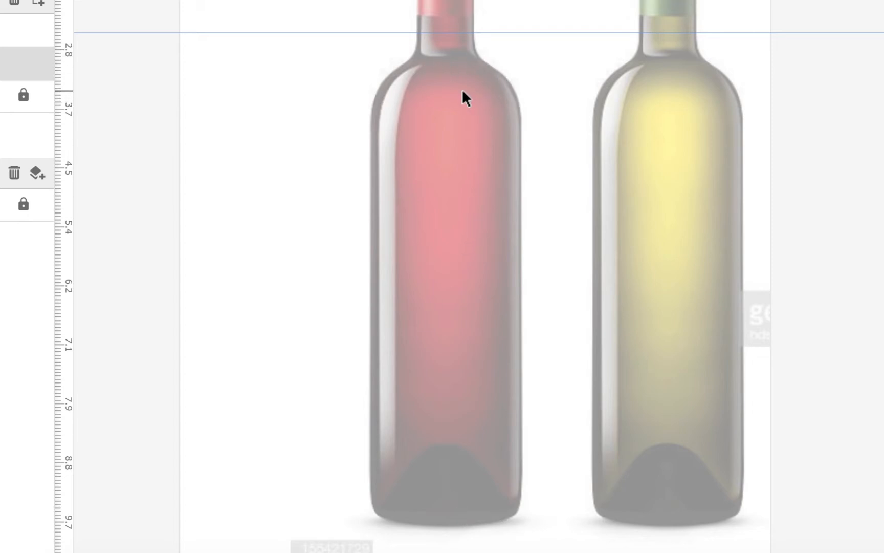
pyautogui.click(208, 18)
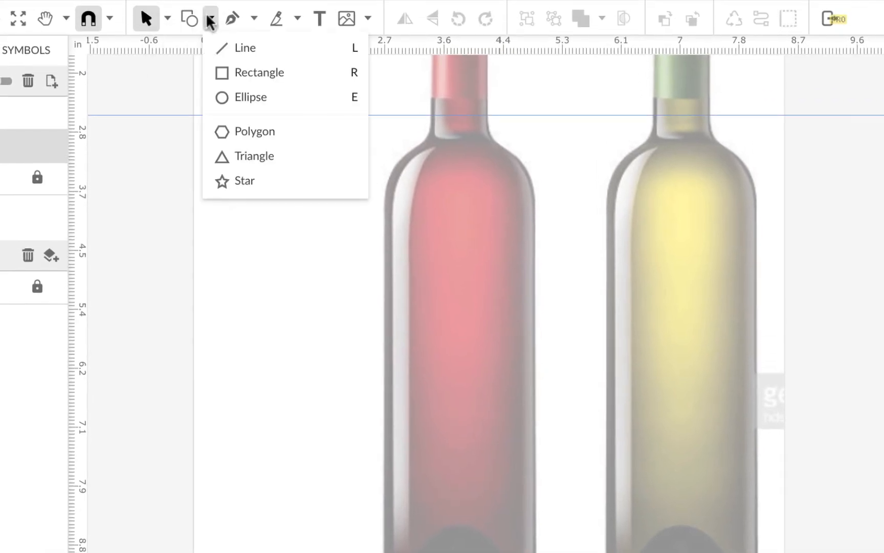
pyautogui.click(223, 76)
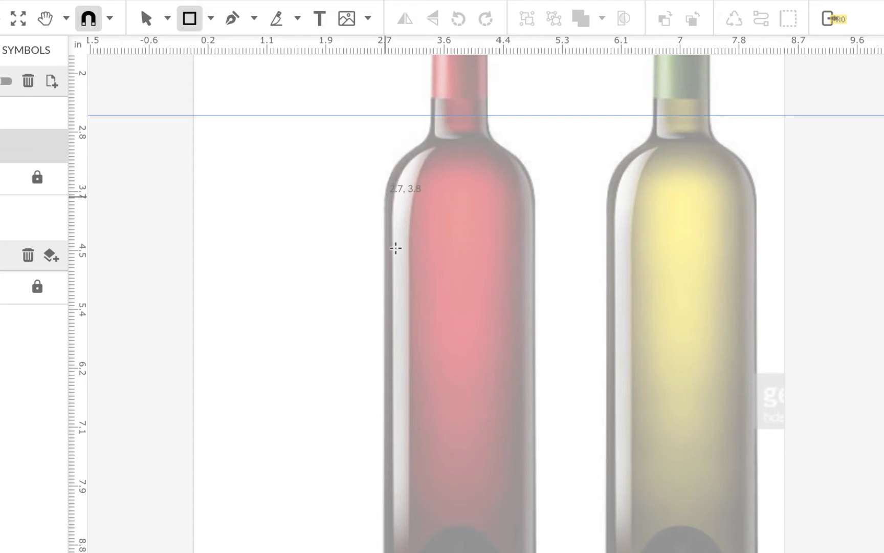
pyautogui.moveTo(384, 196); pyautogui.dragTo(538, 552)
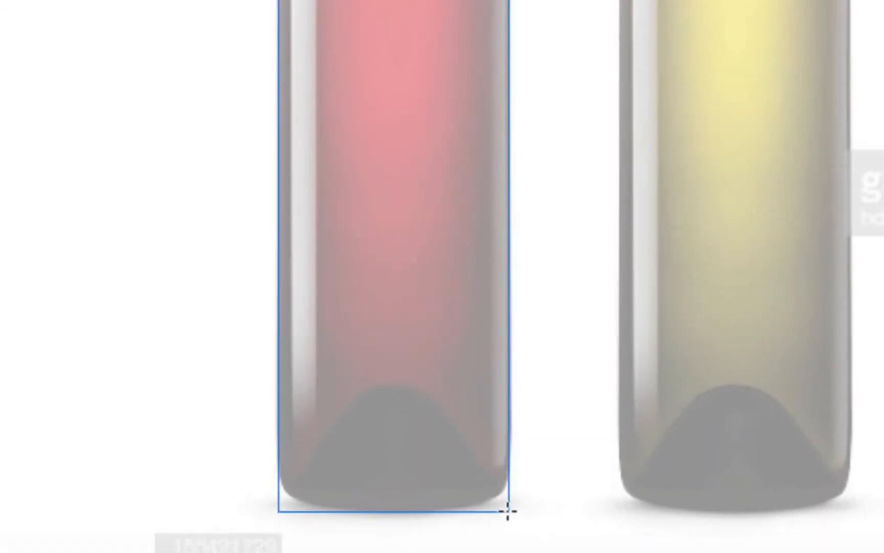
pyautogui.moveTo(508, 511); pyautogui.dragTo(508, 511)
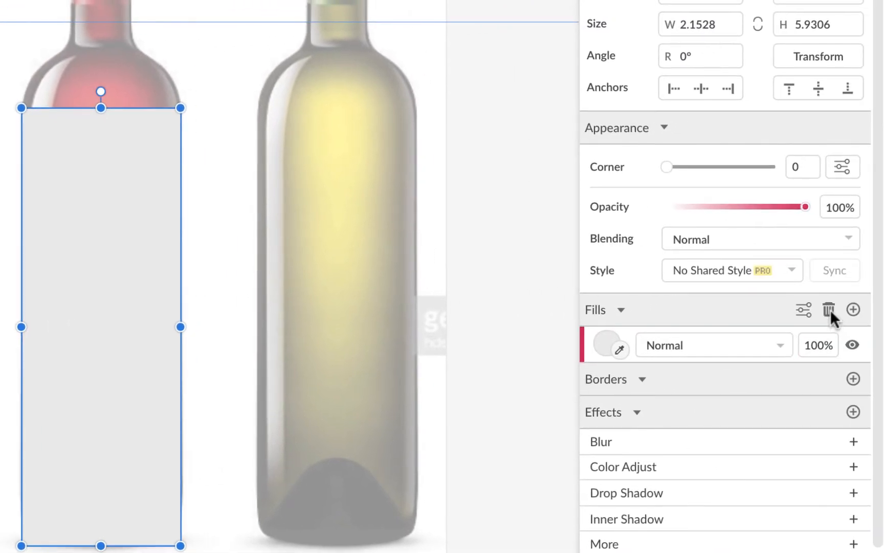
# - Remove the rectangle's fill and give it a black 0.5 pt border
pyautogui.click(829, 310)
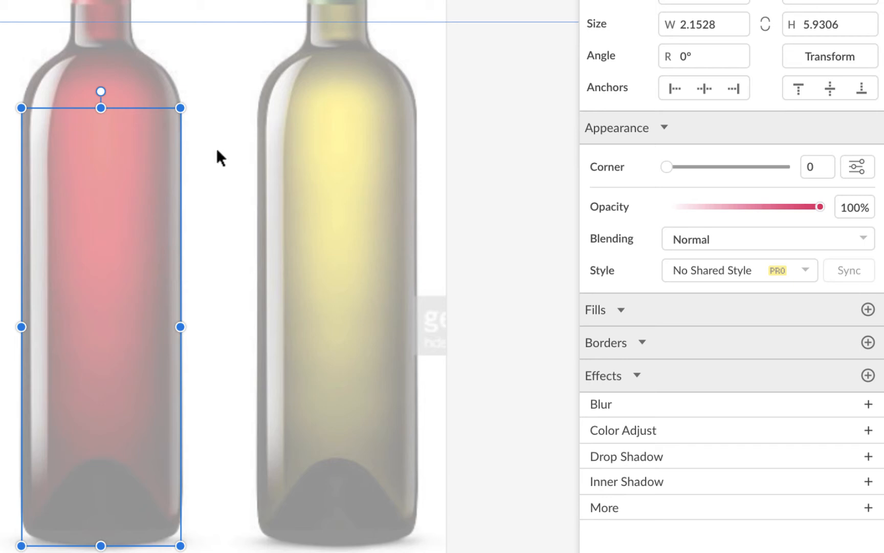
pyautogui.click(868, 343)
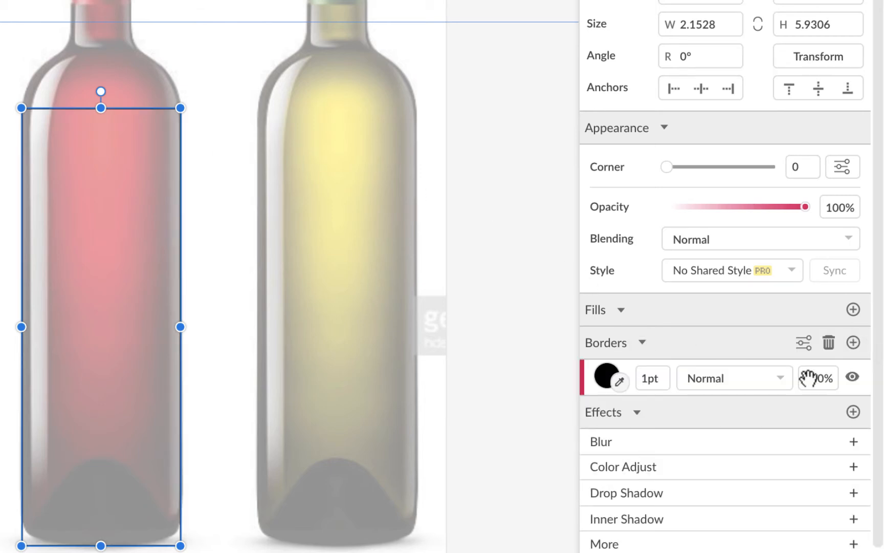
pyautogui.click(662, 383)
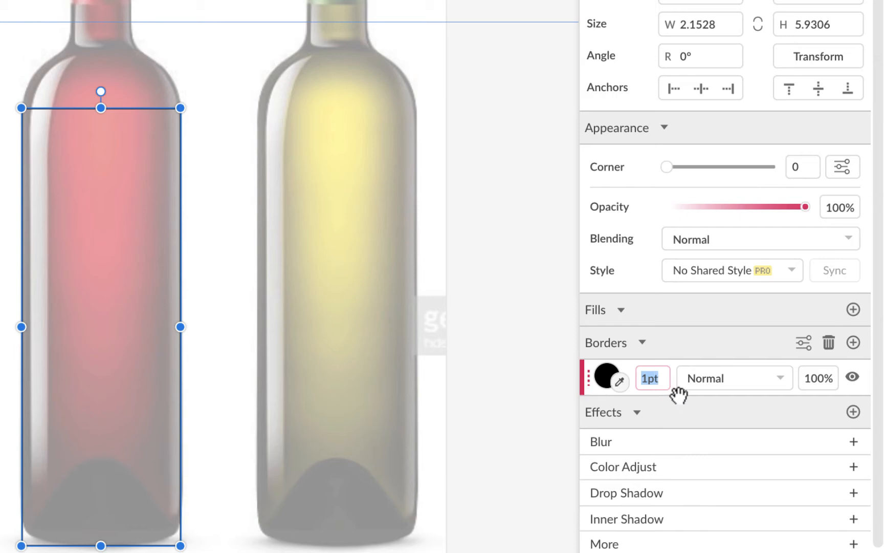
pyautogui.press('BackSpace')
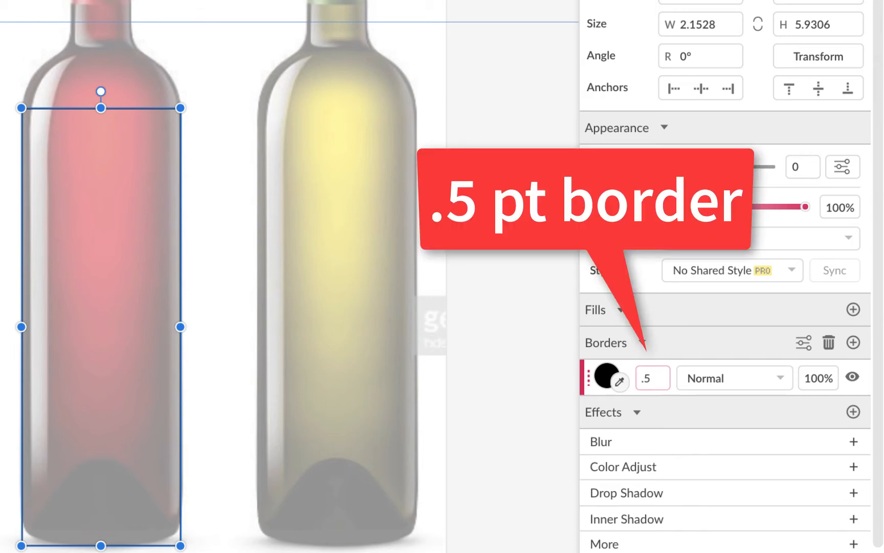
pyautogui.press('Return')
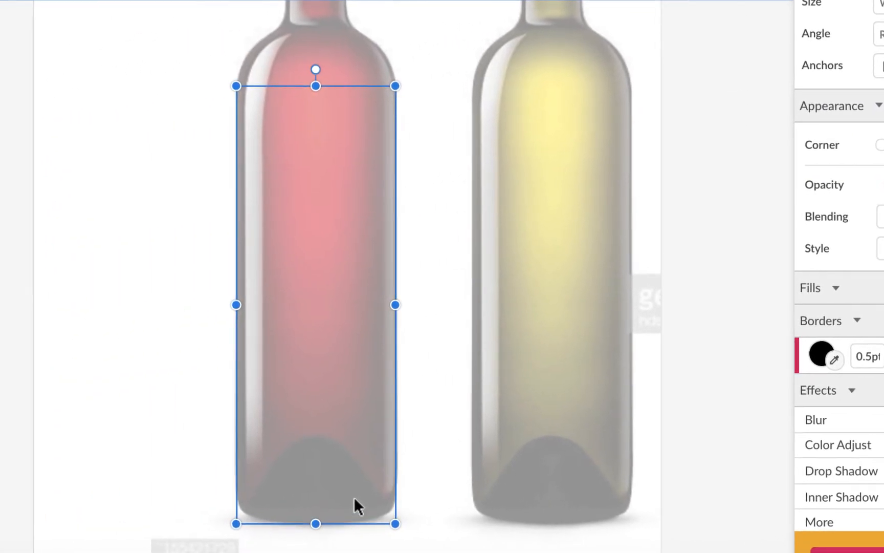
# - Round the rectangle's corners with the Subselect tool to approximate the curved base of the red bottle
pyautogui.click(50, 6)
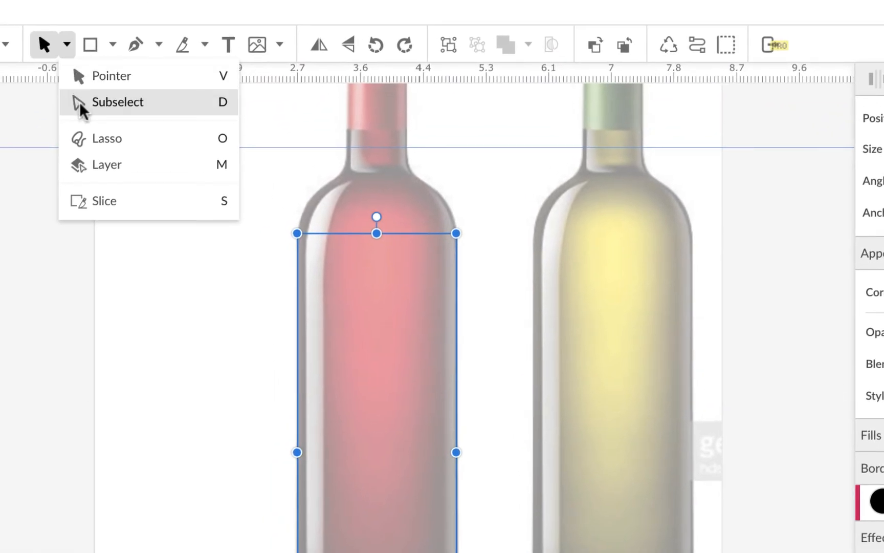
pyautogui.click(80, 101)
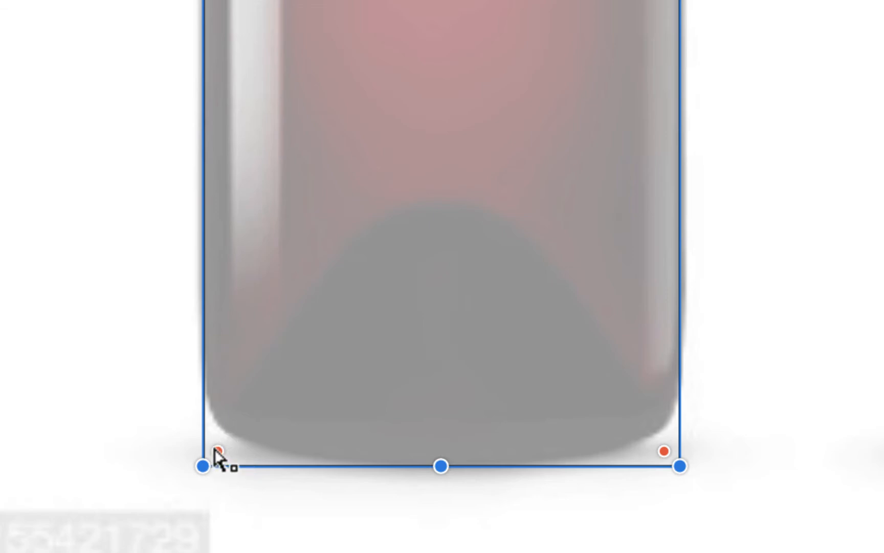
pyautogui.moveTo(216, 453); pyautogui.dragTo(307, 355)
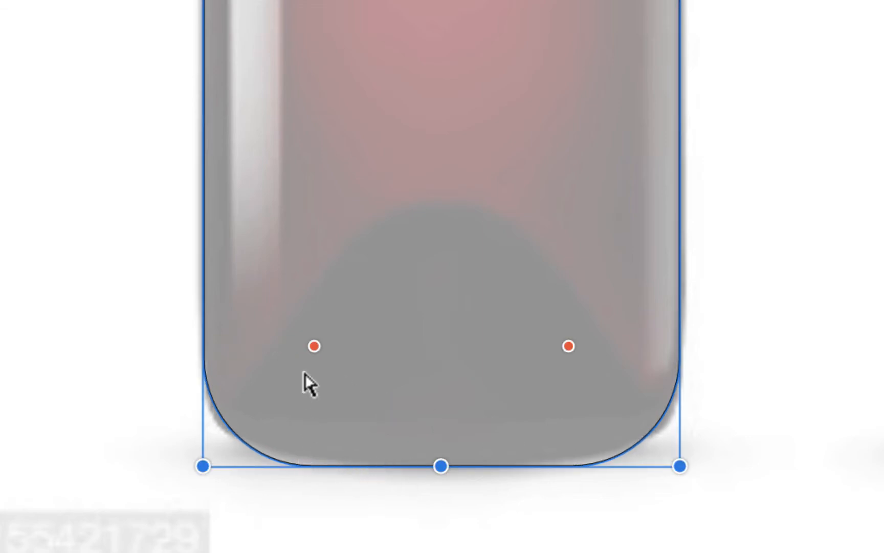
pyautogui.moveTo(315, 348)
pyautogui.mouseDown()
pyautogui.moveTo(324, 336)
pyautogui.moveTo(317, 343)
pyautogui.mouseUp()
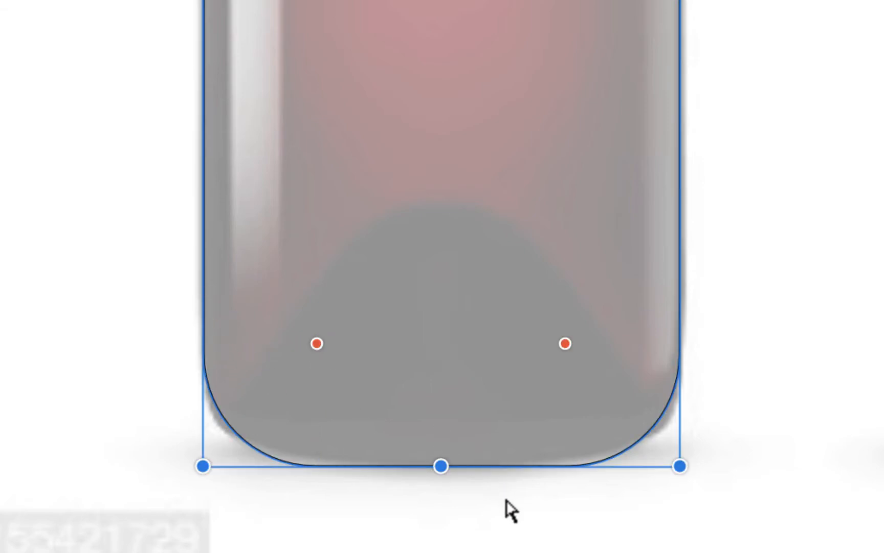
# - Duplicate the rounded rectangle and stretch the copy's top edge up to the base of the bottle's neck
pyautogui.scroll(3, 512, 512)
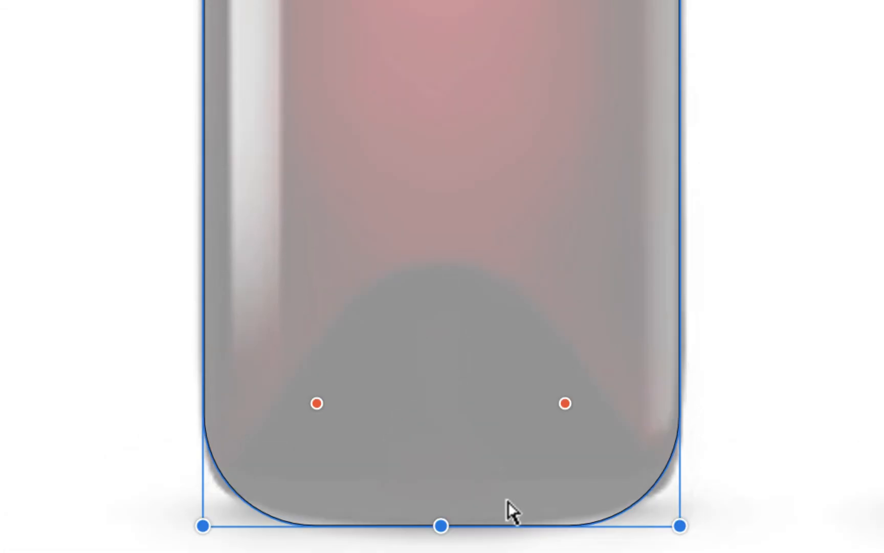
pyautogui.scroll(15, 512, 512)
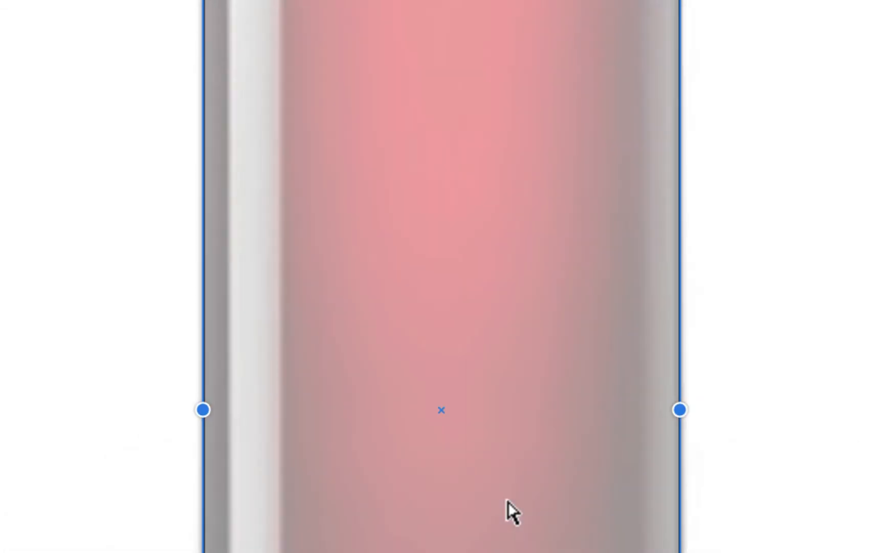
pyautogui.scroll(5, 427, 90)
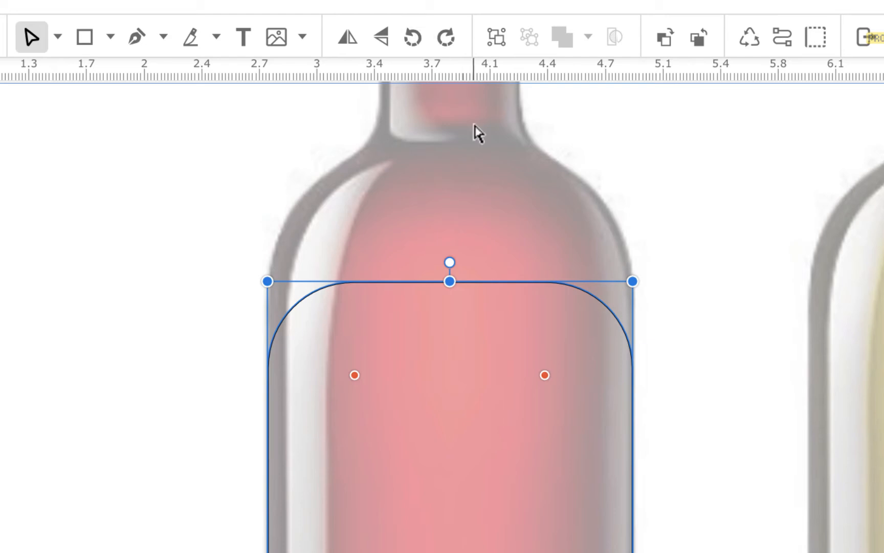
pyautogui.press('Down')
pyautogui.scroll(4, 678, 324)
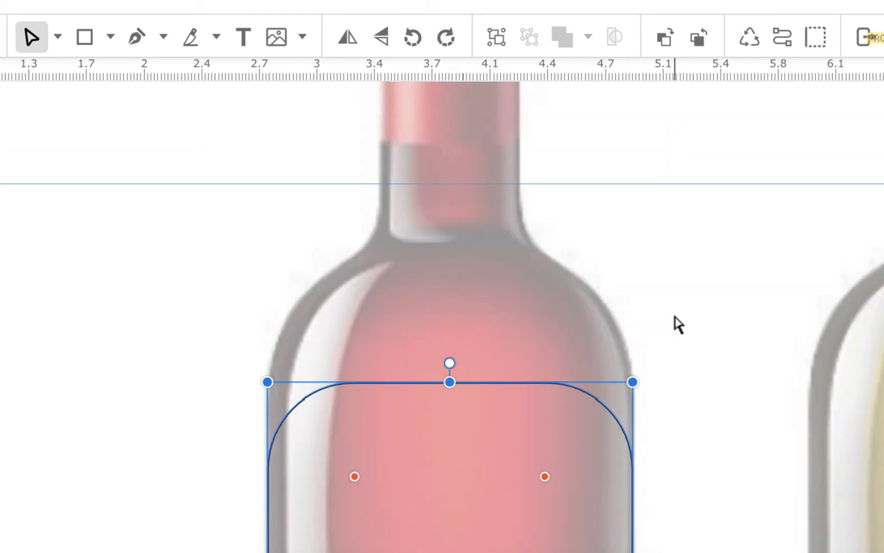
pyautogui.press('Escape')
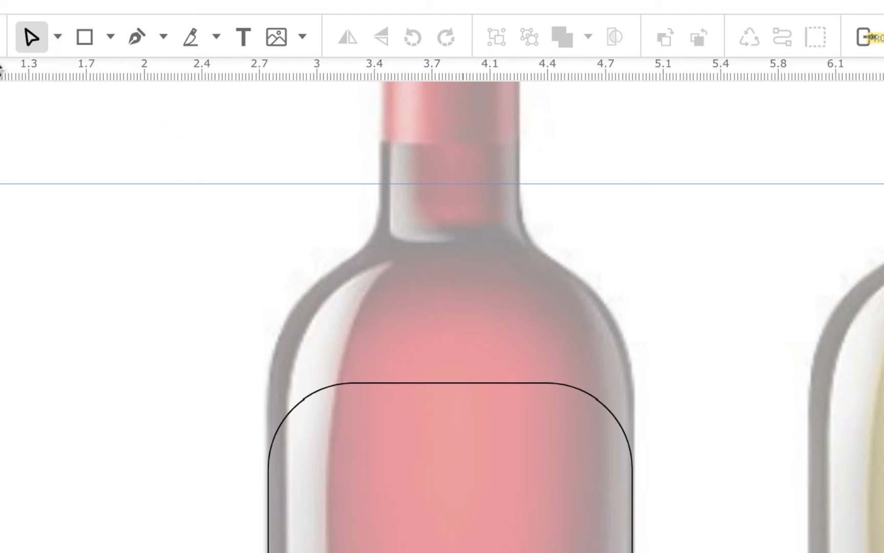
pyautogui.click(58, 37)
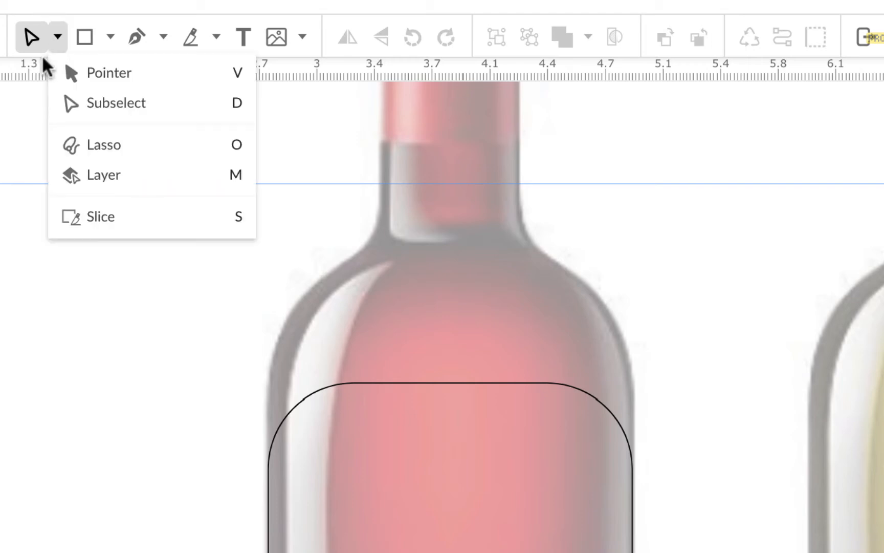
pyautogui.click(90, 74)
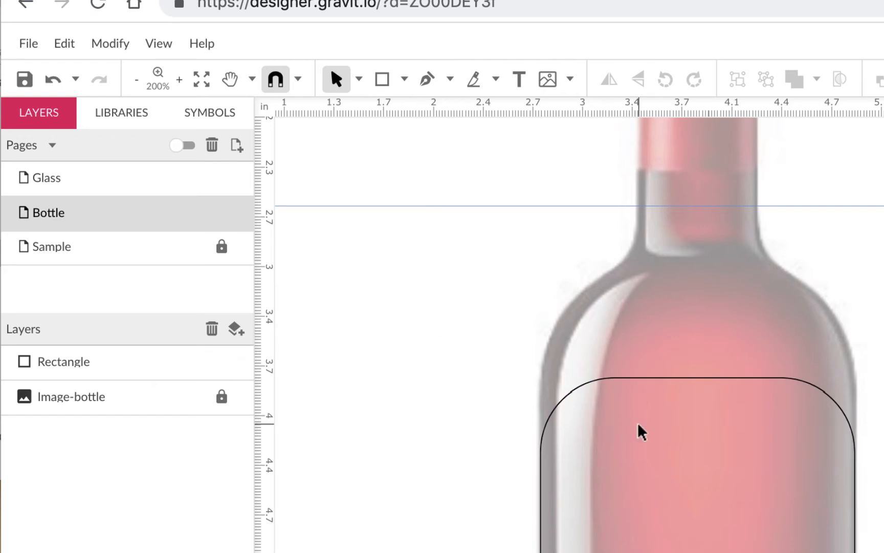
pyautogui.click(646, 379)
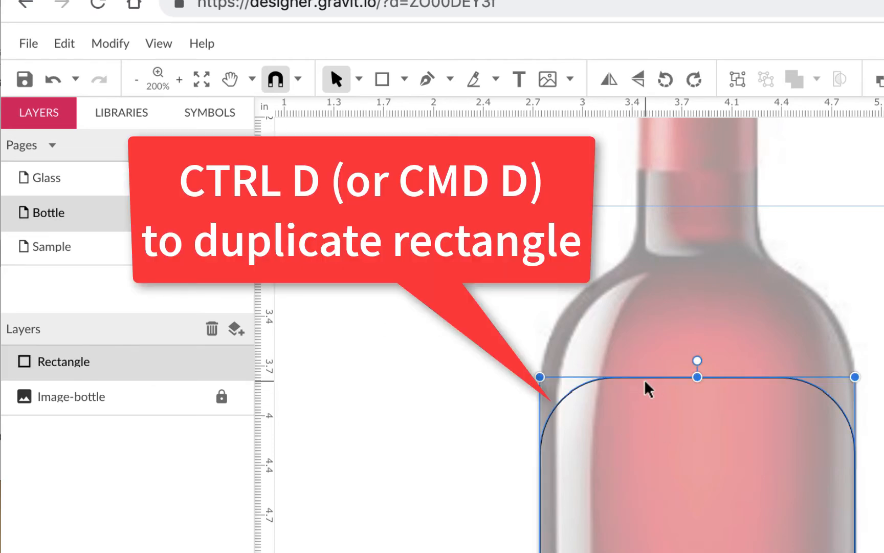
pyautogui.hotkey('ctrl', 'd')
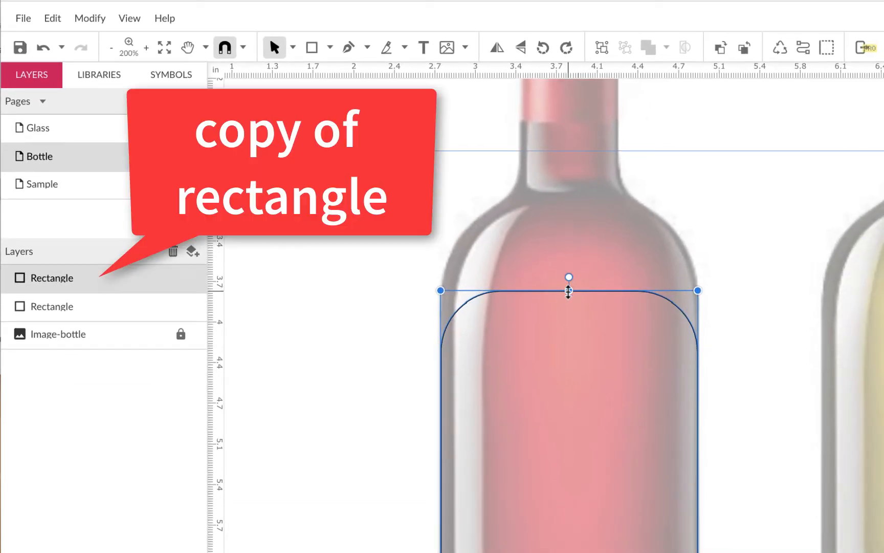
pyautogui.moveTo(569, 291); pyautogui.dragTo(568, 200)
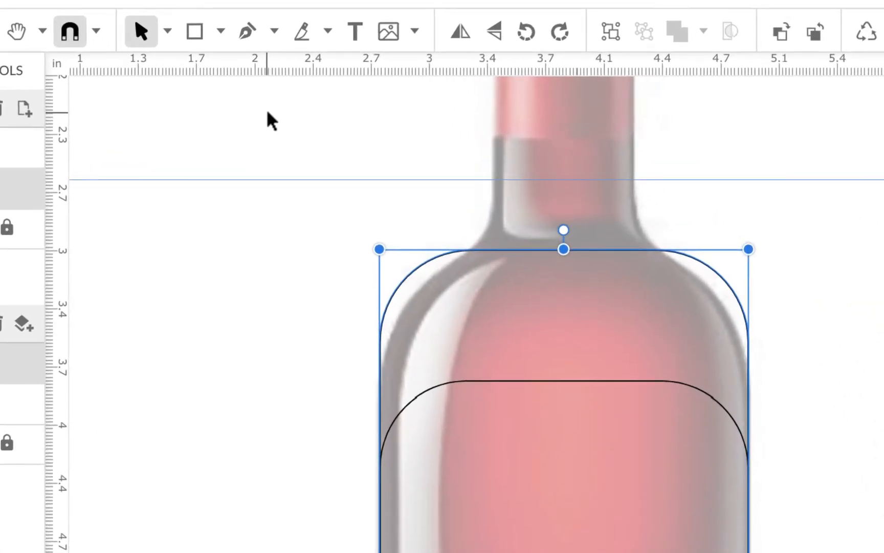
# - Increase the corner rounding of the taller rectangle with the Subselect tool until its upper corners follow the bottle's shoulders
pyautogui.click(167, 31)
pyautogui.click(202, 98)
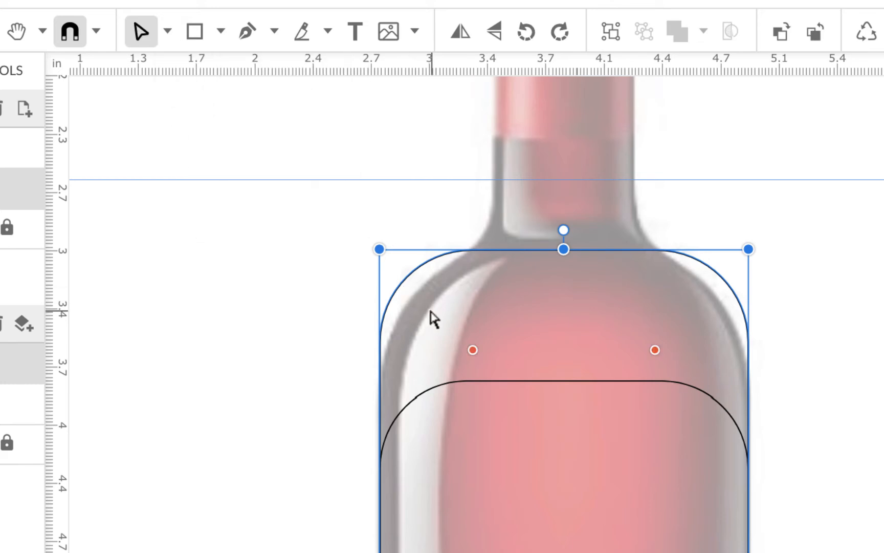
pyautogui.moveTo(473, 350); pyautogui.dragTo(496, 373)
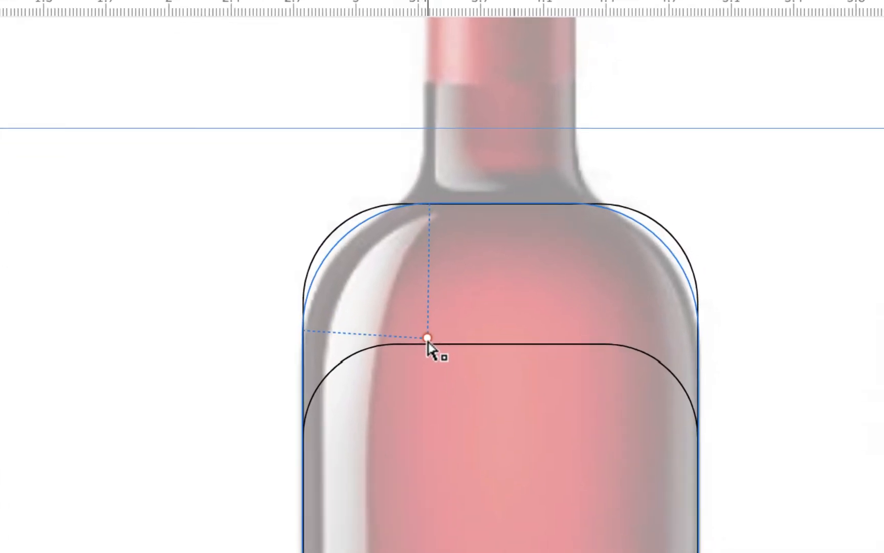
pyautogui.moveTo(428, 337); pyautogui.dragTo(443, 357)
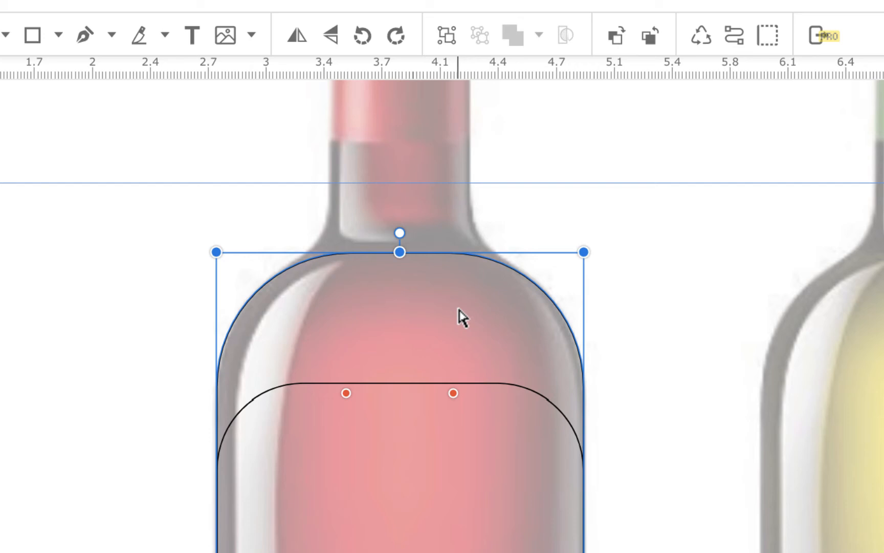
pyautogui.scroll(-1, 461, 319)
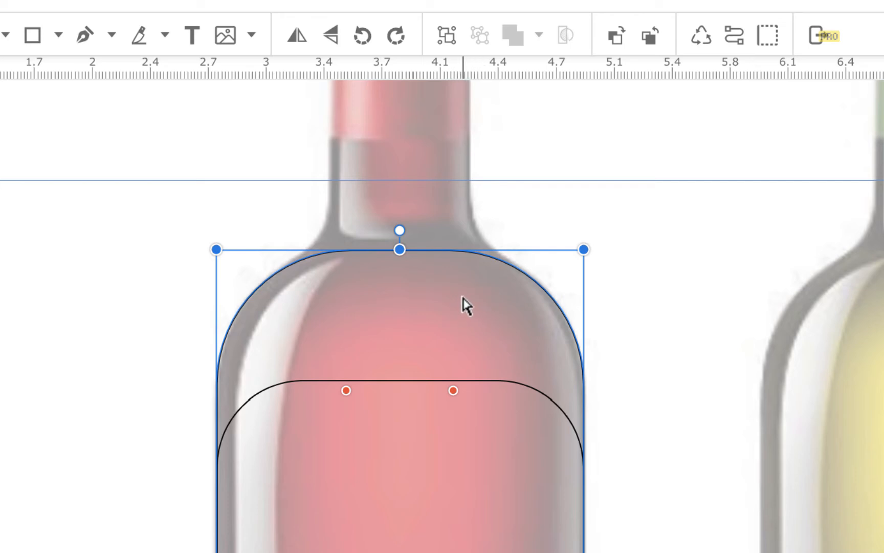
pyautogui.scroll(-3, 465, 305)
pyautogui.scroll(-7, 466, 306)
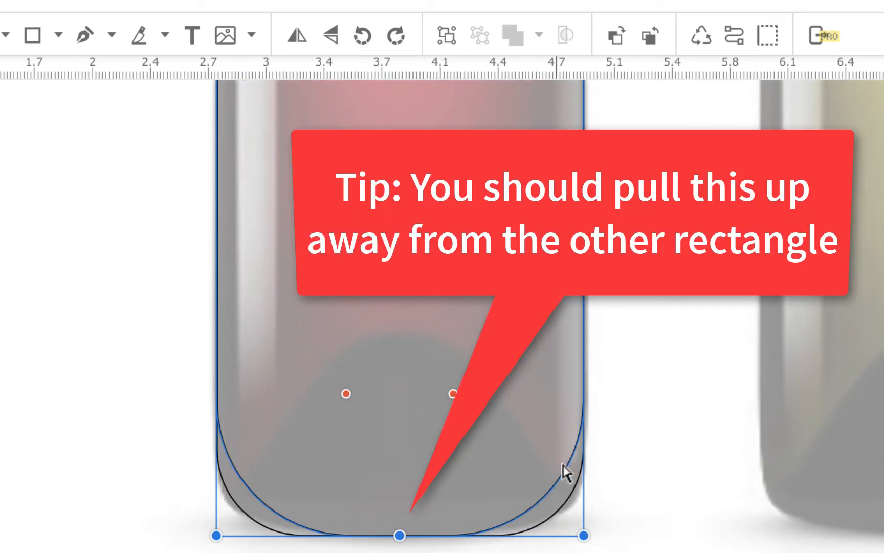
pyautogui.scroll(10, 426, 495)
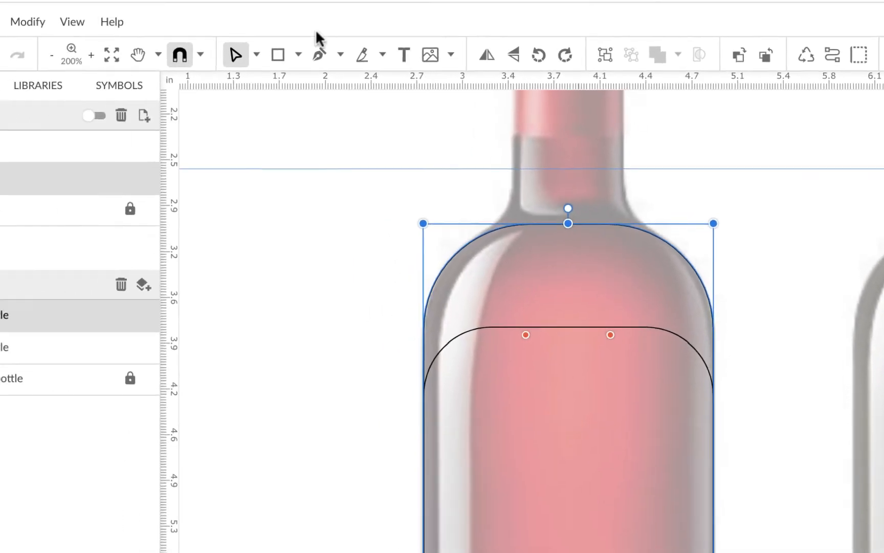
# - Select both rounded rectangles and combine them into one bottle body shape with Union
pyautogui.click(311, 57)
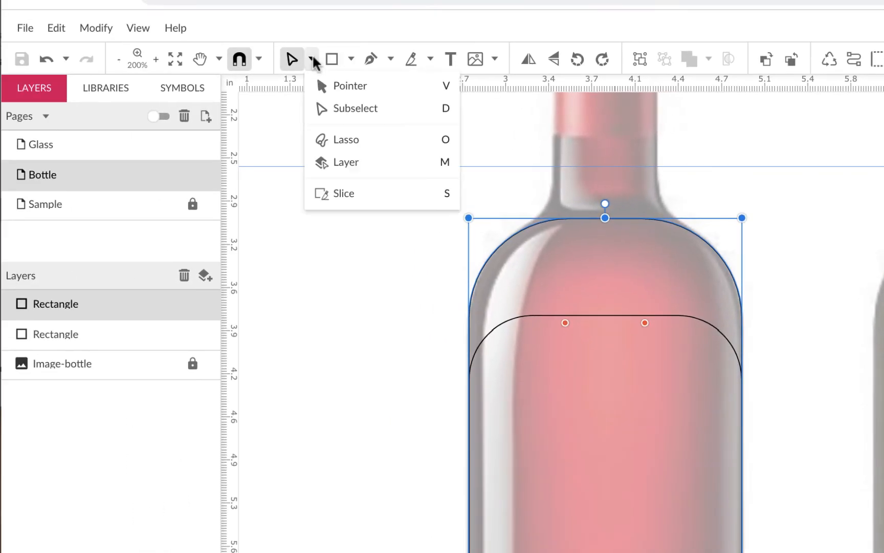
pyautogui.click(322, 86)
pyautogui.moveTo(357, 285); pyautogui.dragTo(802, 381)
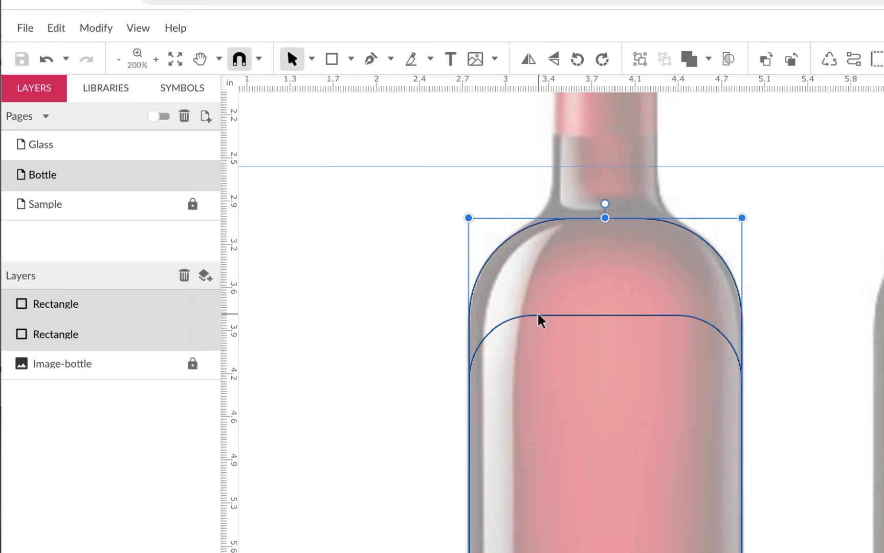
pyautogui.click(708, 61)
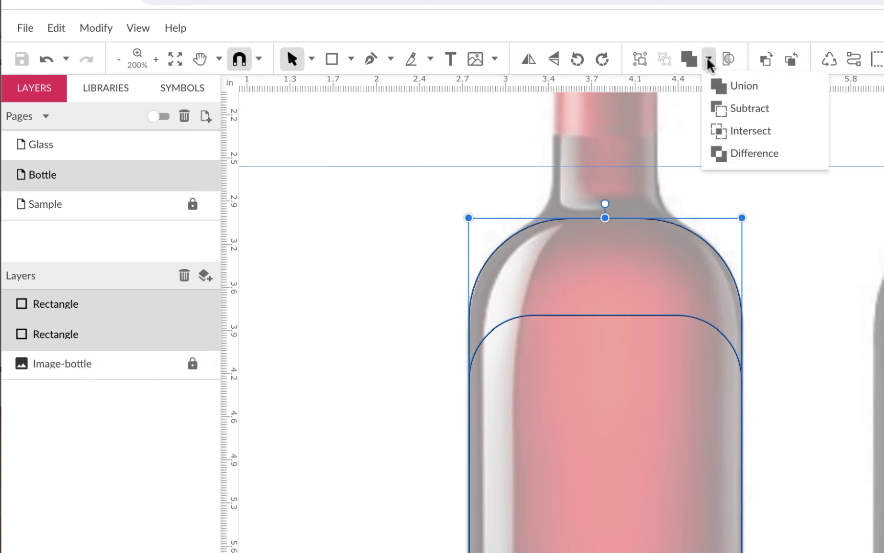
pyautogui.click(744, 88)
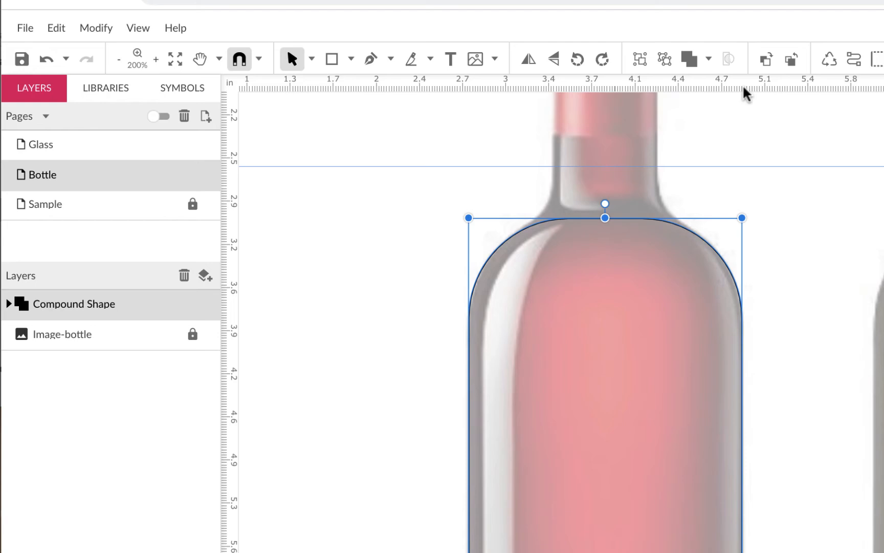
pyautogui.scroll(-10, 628, 271)
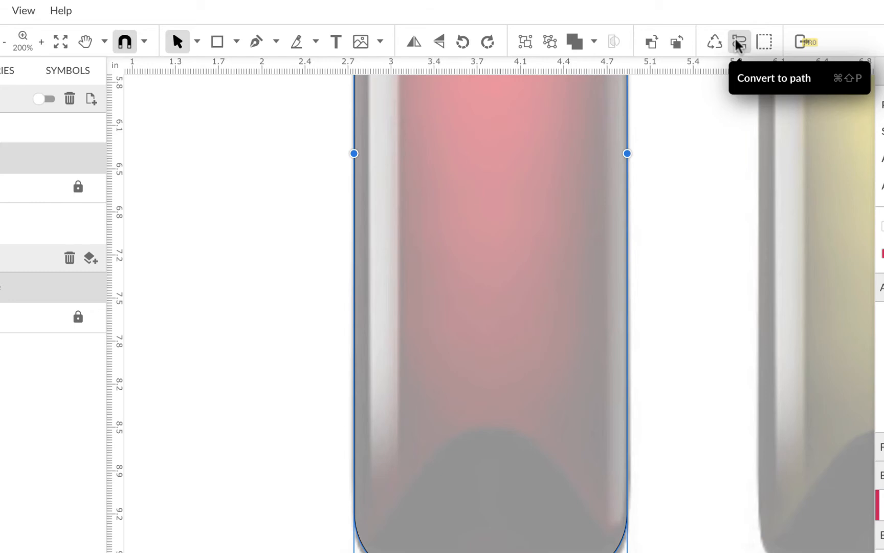
# - Convert the combined bottle body shape into a single editable path
pyautogui.click(737, 45)
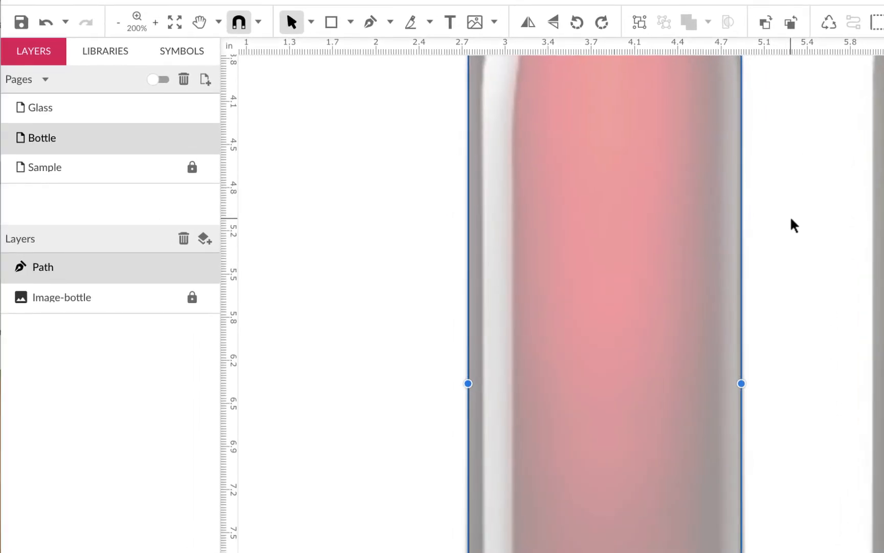
pyautogui.scroll(10, 793, 225)
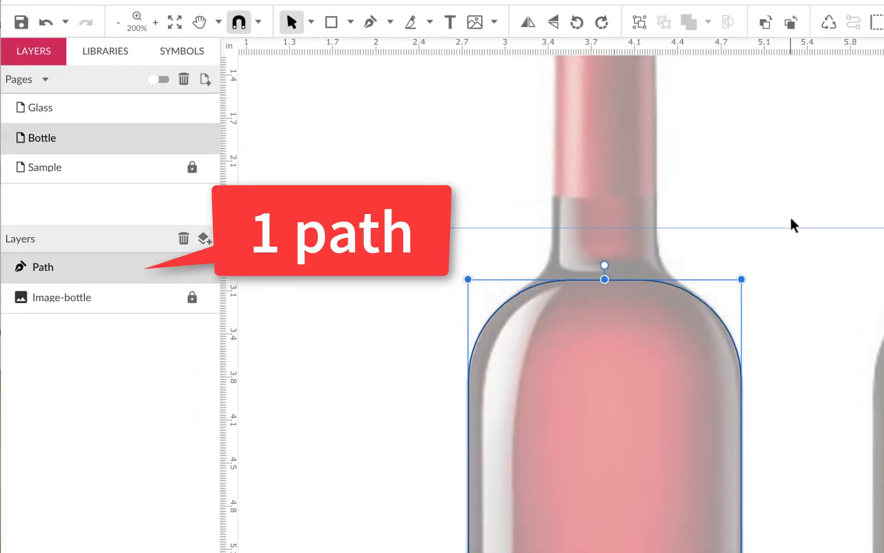
pyautogui.scroll(6, 793, 226)
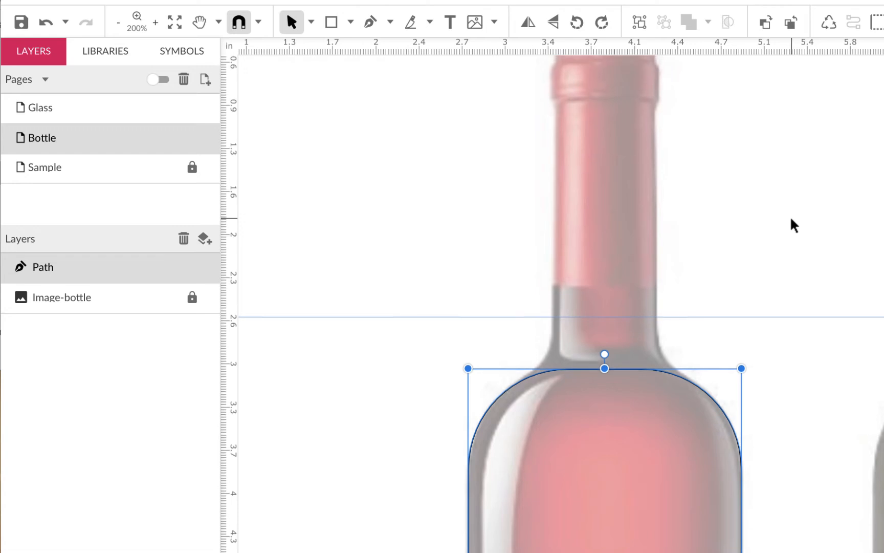
pyautogui.scroll(1, 795, 225)
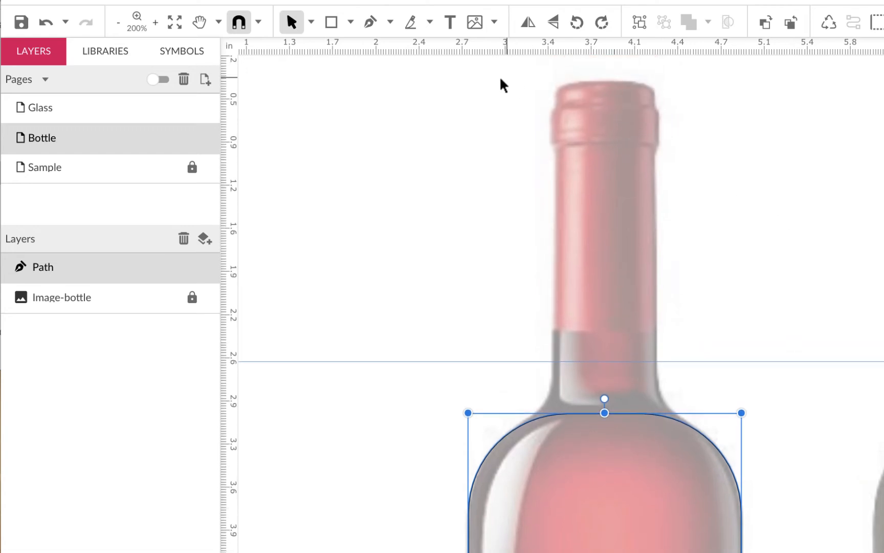
# - Draw a rectangle about 0.77 in wide over the red bottle's neck, from the mouth down into the body's upper part
pyautogui.click(332, 23)
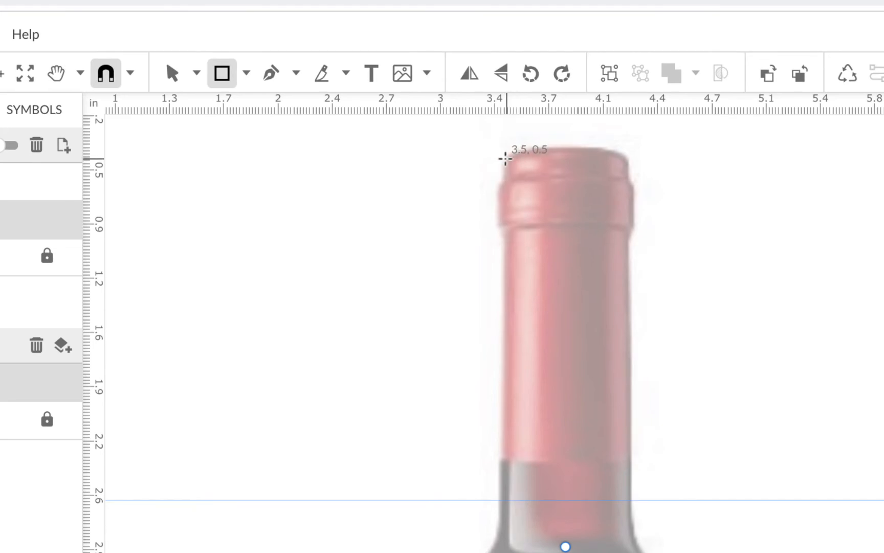
pyautogui.moveTo(505, 158); pyautogui.dragTo(600, 552)
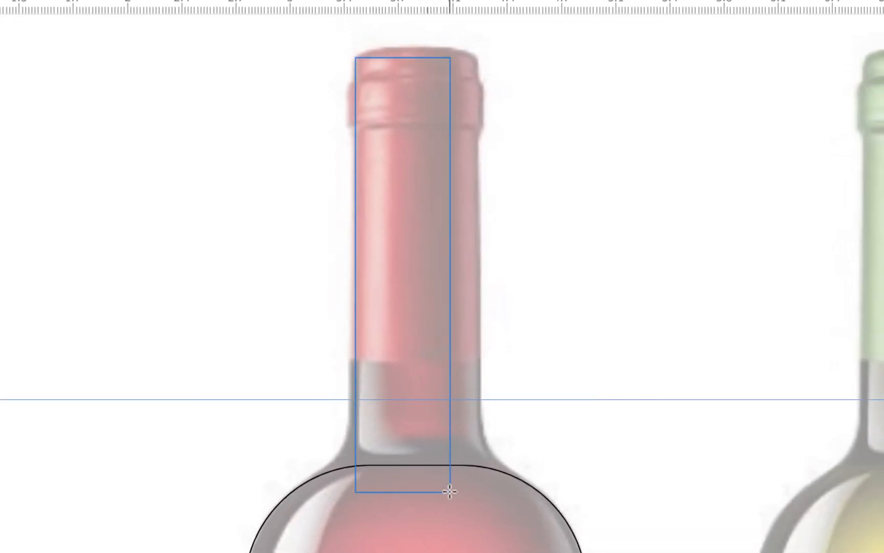
pyautogui.moveTo(450, 491); pyautogui.dragTo(478, 529)
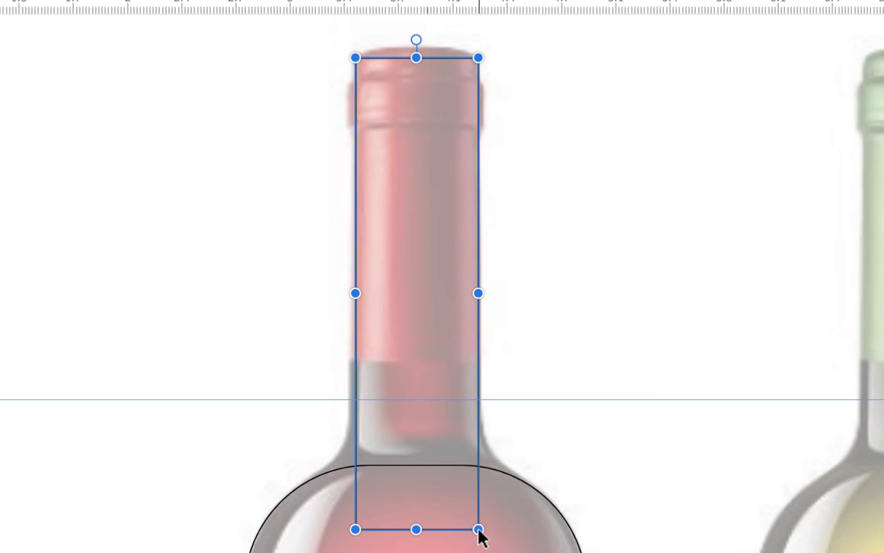
pyautogui.moveTo(416, 57); pyautogui.dragTo(419, 54)
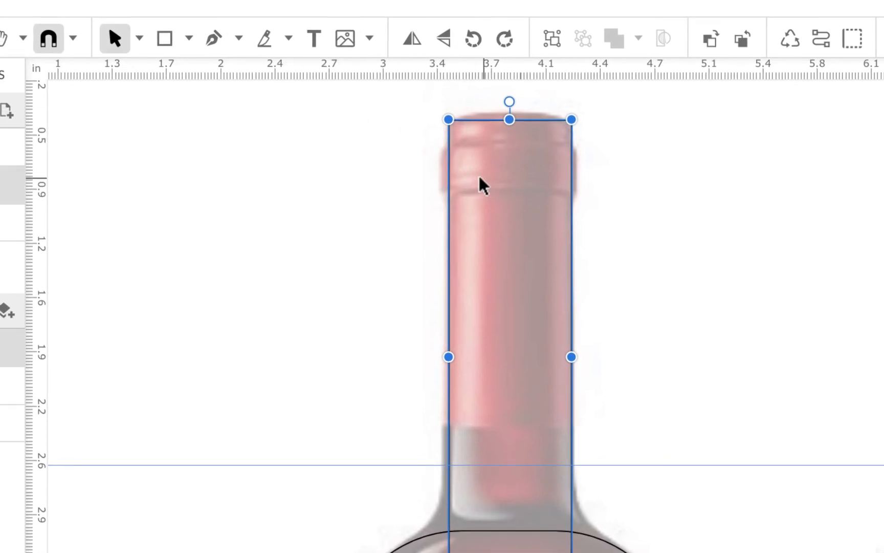
# - Round the neck rectangle's corners with the Subselect tool to approximate the curve of the bottle's mouth
pyautogui.click(140, 38)
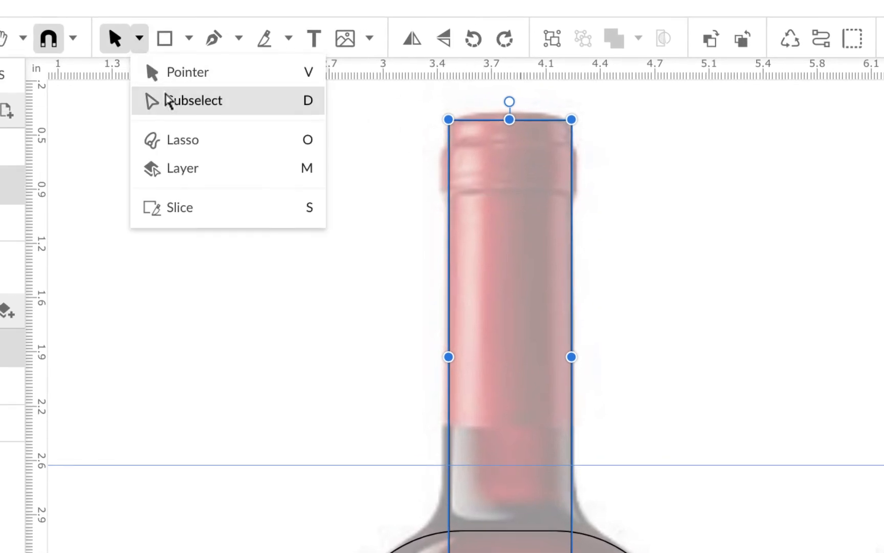
pyautogui.click(169, 100)
pyautogui.moveTo(460, 132); pyautogui.dragTo(467, 141)
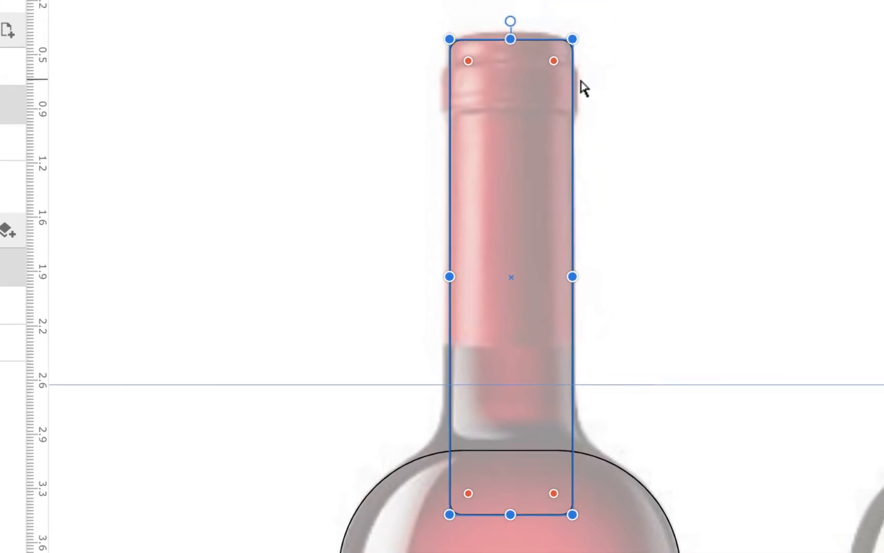
pyautogui.scroll(5, 499, 249)
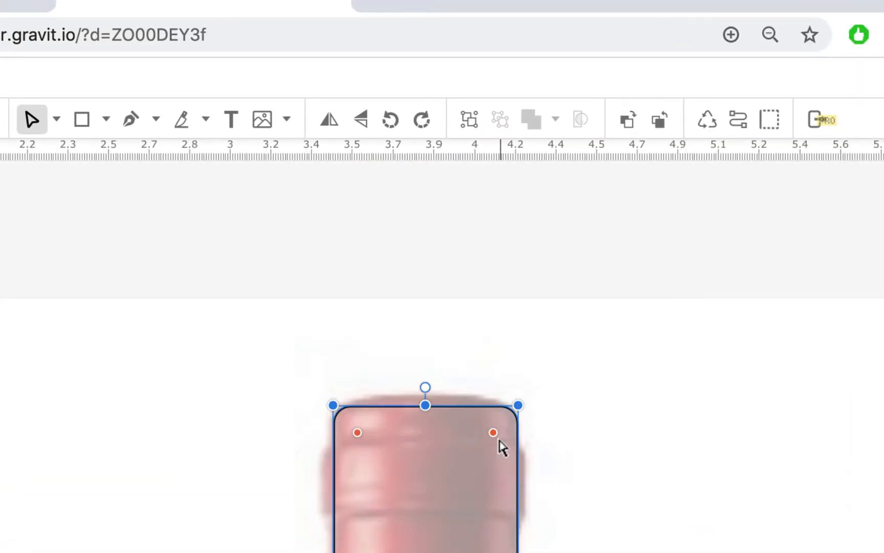
pyautogui.moveTo(493, 433); pyautogui.dragTo(489, 439)
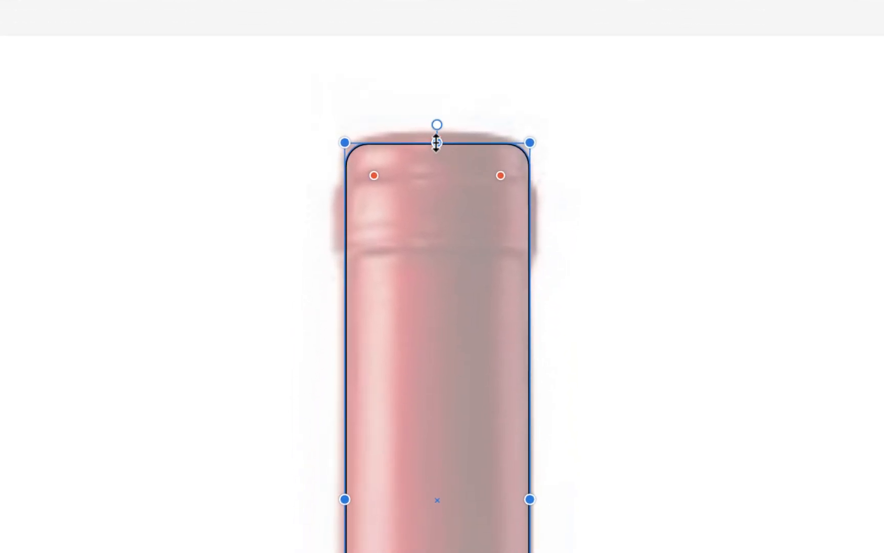
# - Raise the neck rectangle's top edge to the bottle's rim and convert it to a path, checking its lower corner points
pyautogui.moveTo(436, 143); pyautogui.dragTo(439, 137)
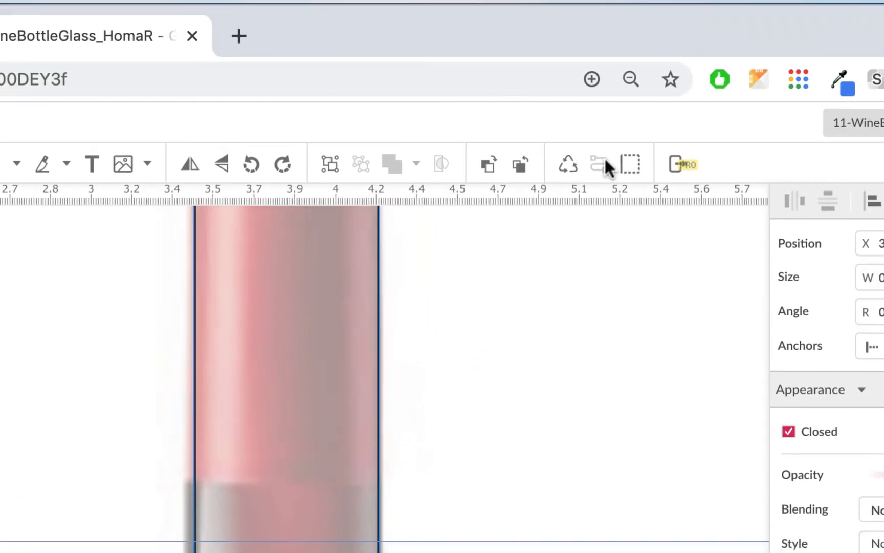
pyautogui.click(384, 472)
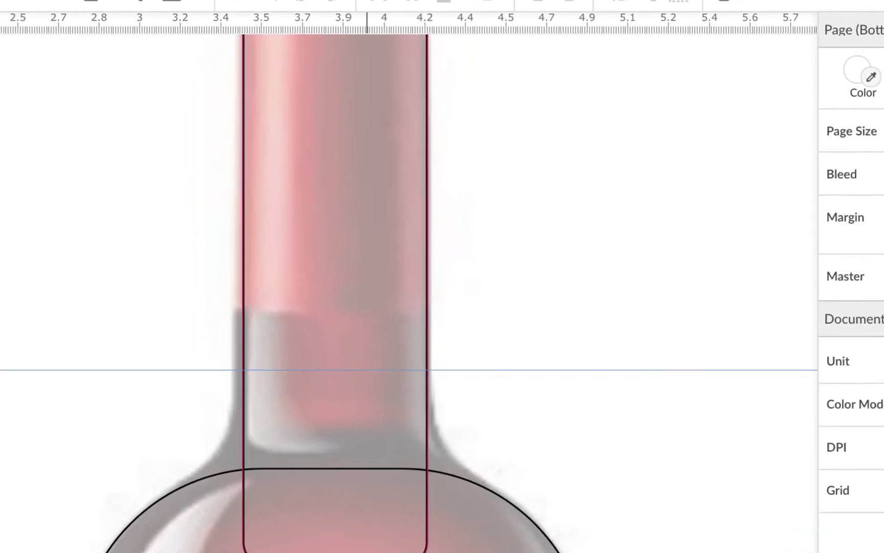
pyautogui.click(366, 462)
pyautogui.click(272, 462)
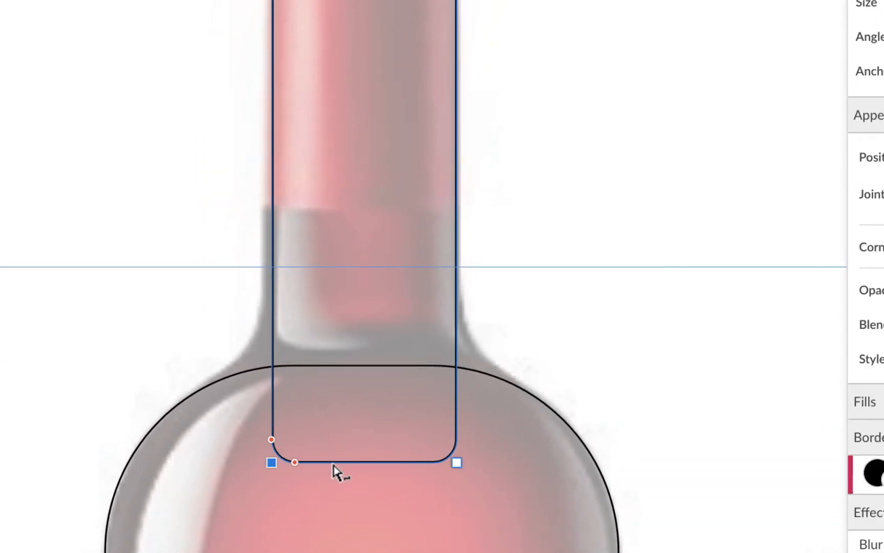
pyautogui.moveTo(453, 465); pyautogui.dragTo(430, 463)
pyautogui.scroll(1, 388, 359)
pyautogui.click(21, 1)
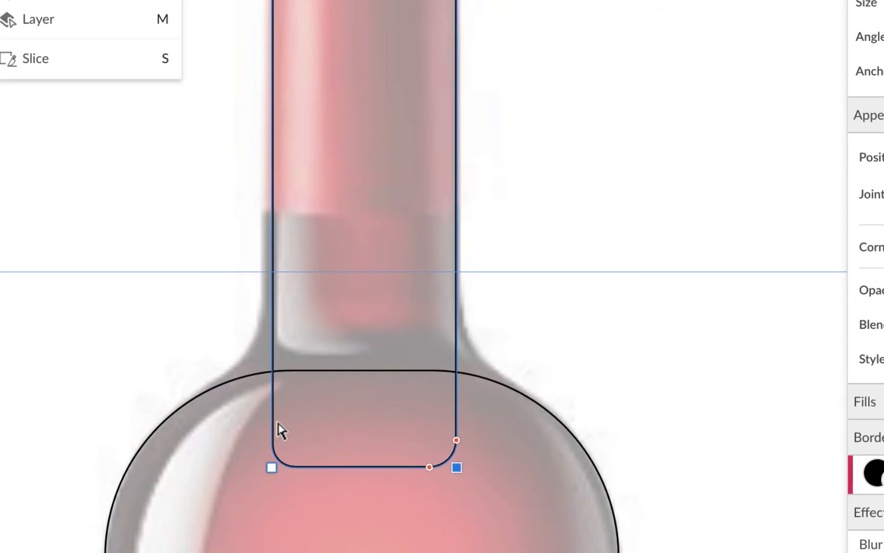
pyautogui.click(141, 22)
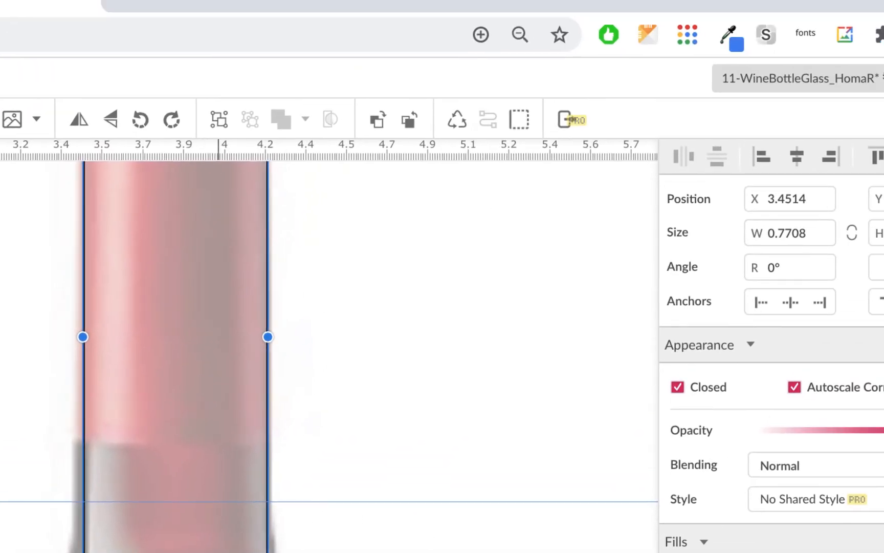
# - Move the neck path's two lower corner points outward with the Subselect tool so its sides flare along the bottle's neck
pyautogui.scroll(1, 405, 353)
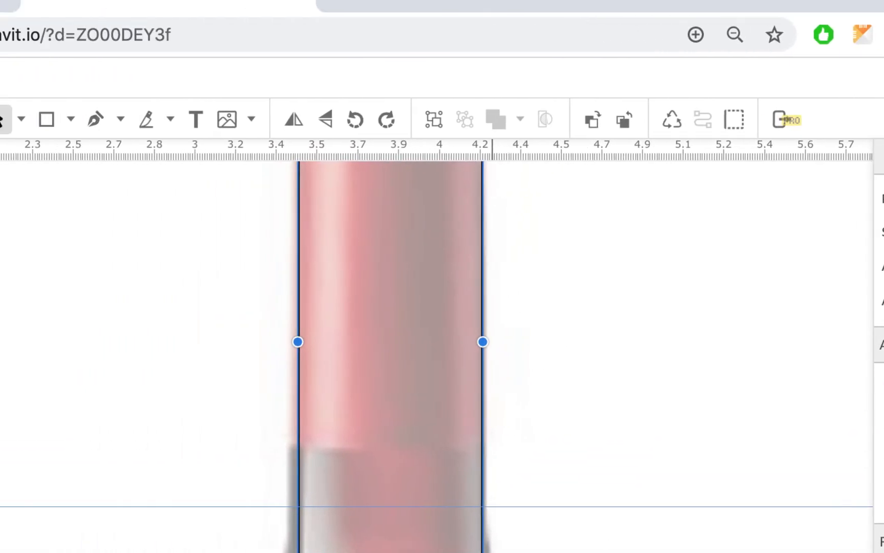
pyautogui.scroll(2, 273, 353)
pyautogui.scroll(3, 556, 353)
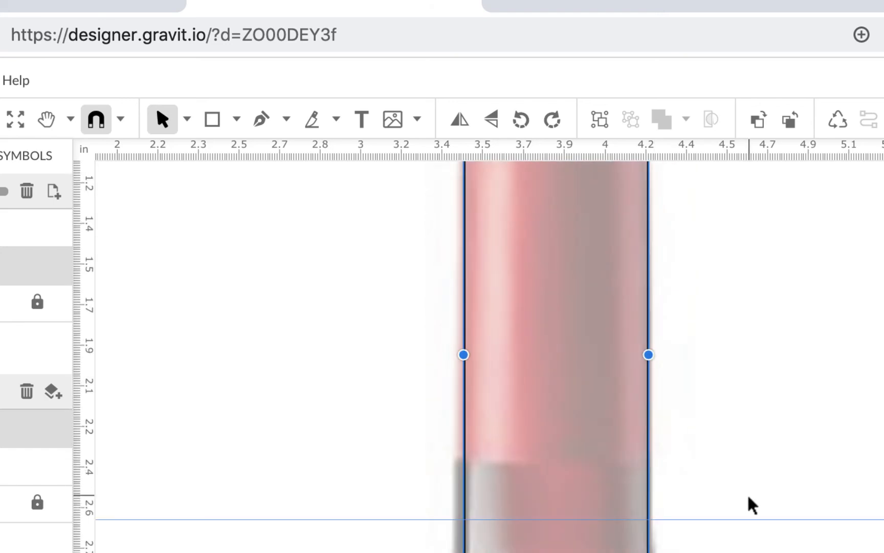
pyautogui.click(188, 119)
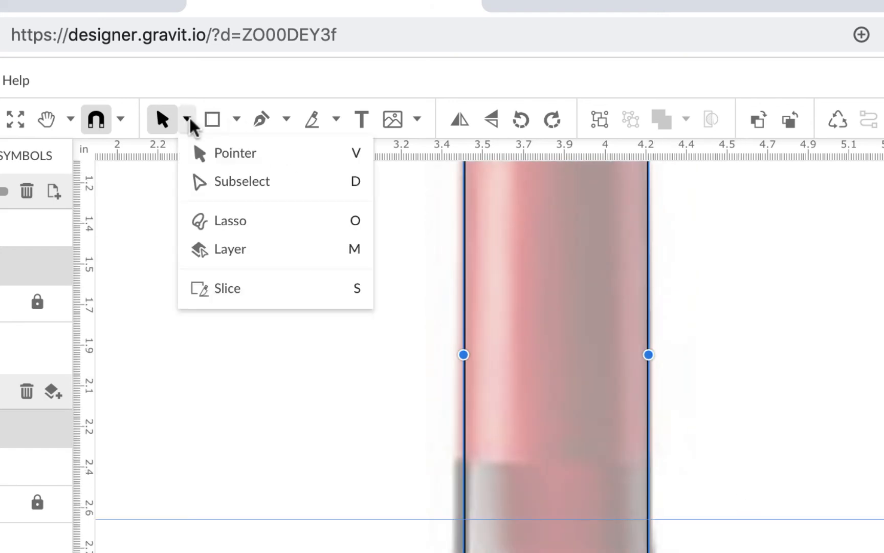
pyautogui.click(214, 181)
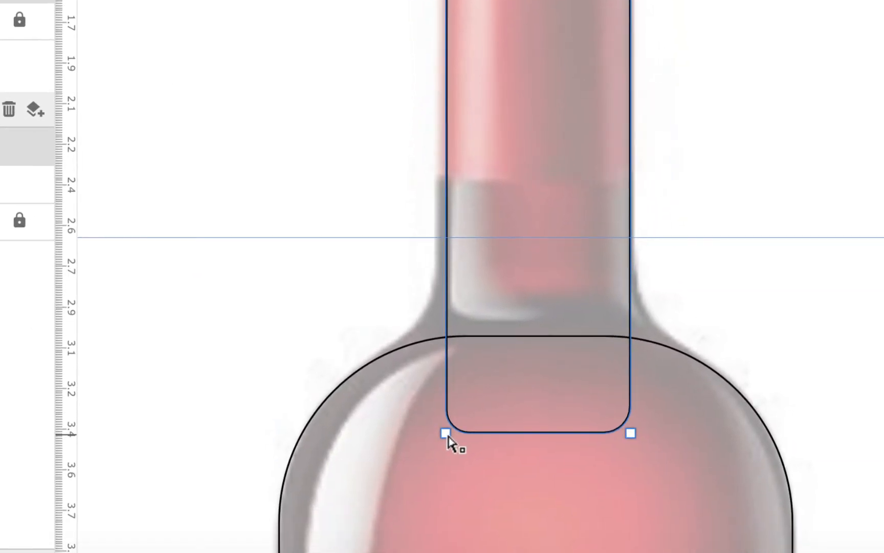
pyautogui.moveTo(448, 442)
pyautogui.mouseDown()
pyautogui.moveTo(391, 443)
pyautogui.moveTo(453, 442)
pyautogui.moveTo(421, 435)
pyautogui.moveTo(442, 430)
pyautogui.moveTo(432, 436)
pyautogui.mouseUp()
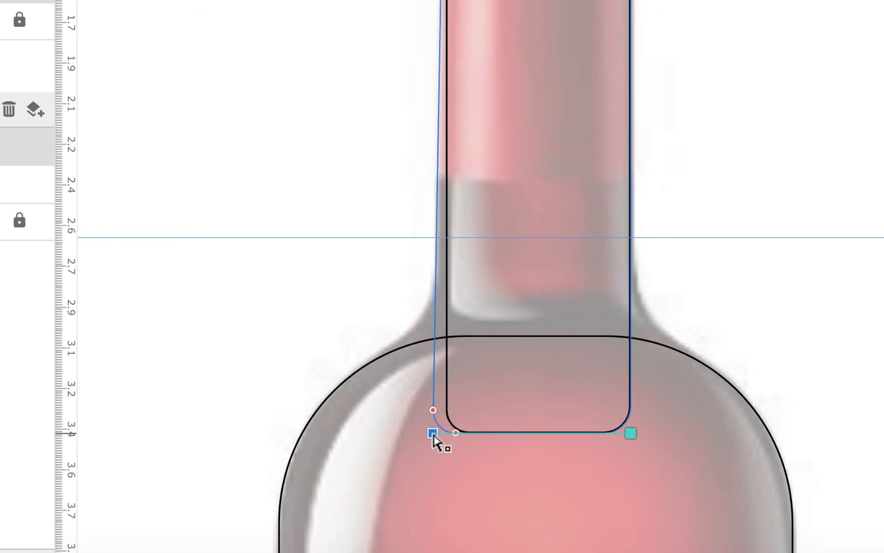
pyautogui.moveTo(633, 435); pyautogui.dragTo(636, 435)
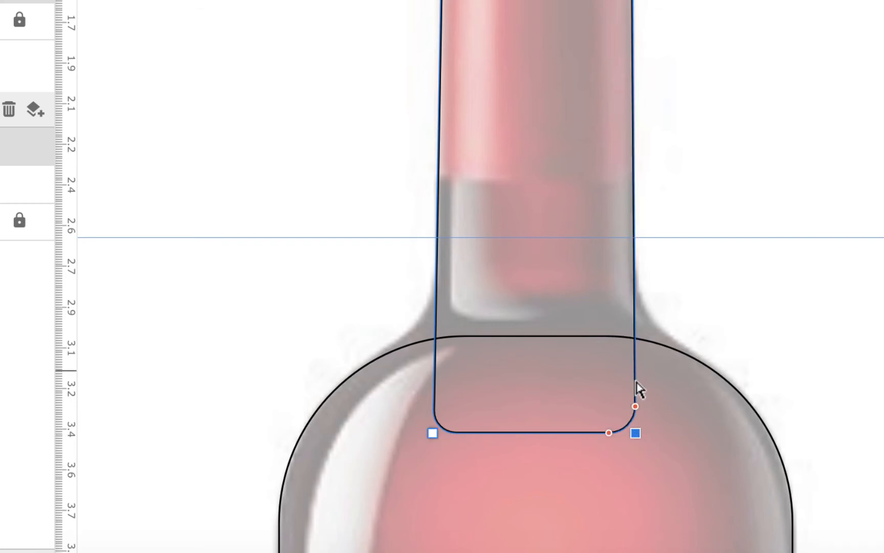
# - Check the tapered neck outline against the photo from the rim down to the shoulders
pyautogui.scroll(3, 746, 379)
pyautogui.scroll(10, 747, 379)
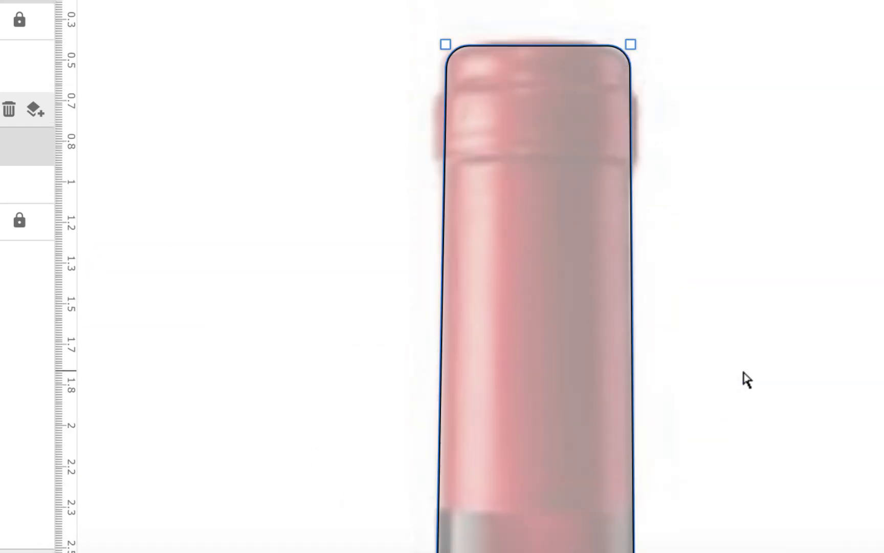
pyautogui.scroll(-20, 747, 379)
pyautogui.scroll(20, 747, 380)
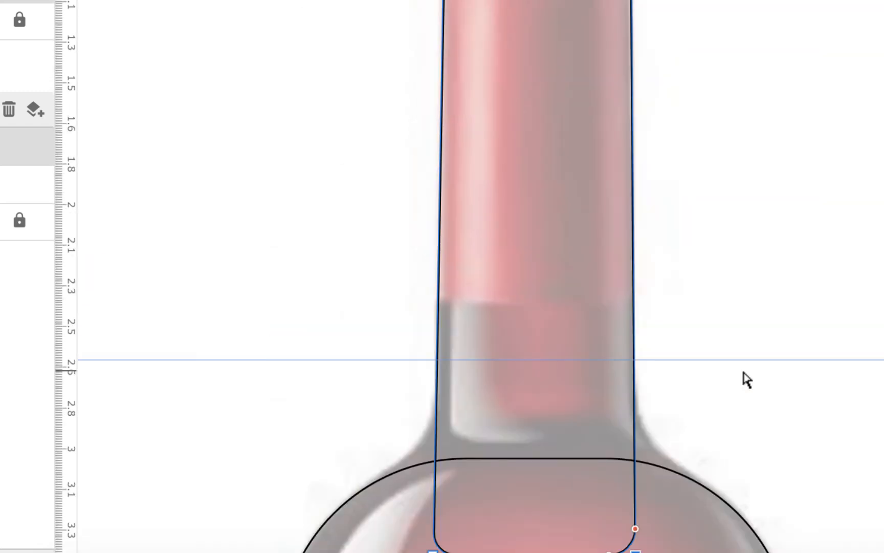
pyautogui.scroll(5, 746, 379)
pyautogui.scroll(-5, 746, 379)
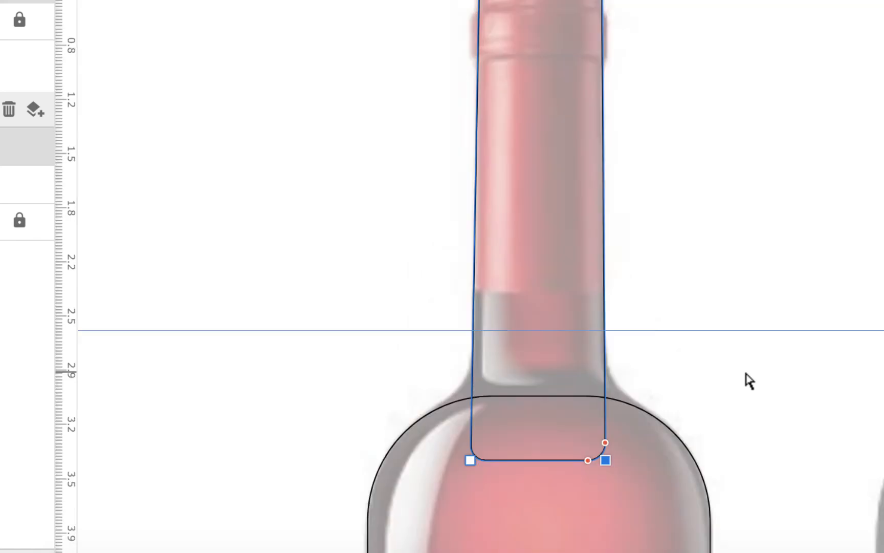
pyautogui.scroll(-8, 746, 344)
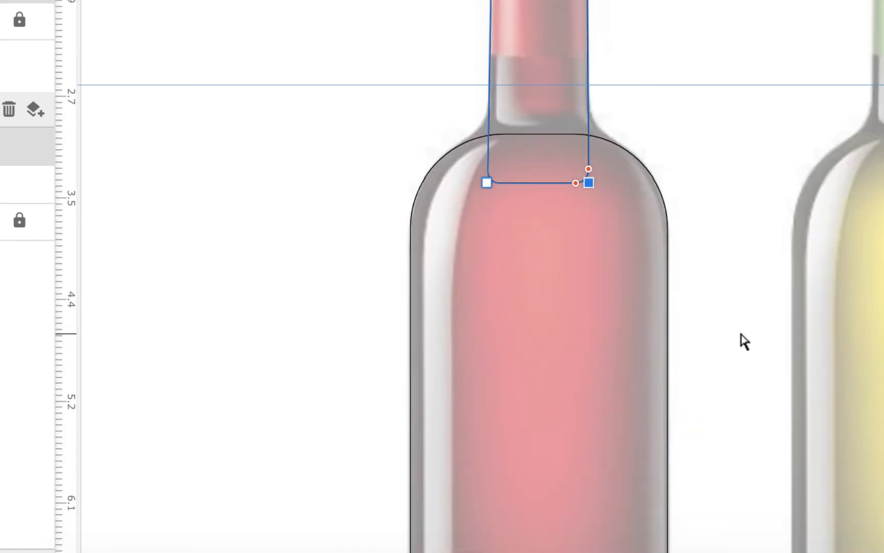
pyautogui.click(231, 29)
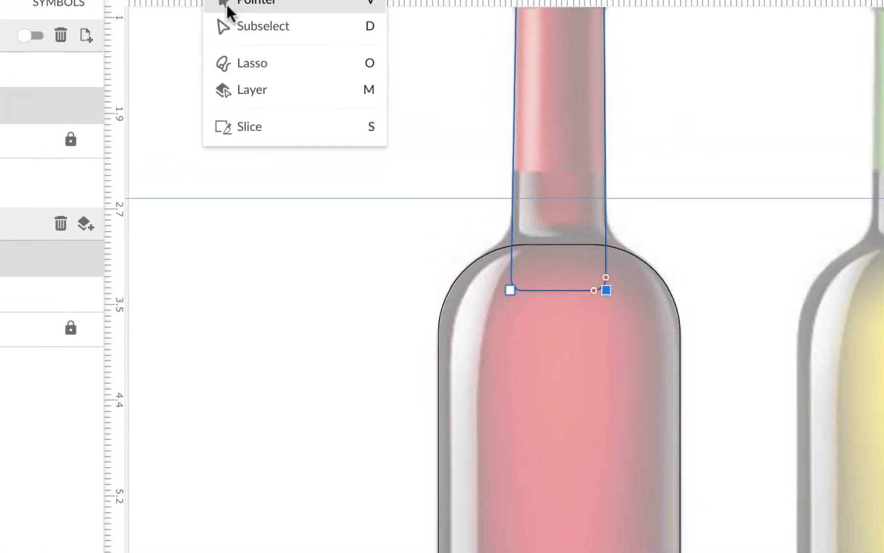
pyautogui.click(252, 84)
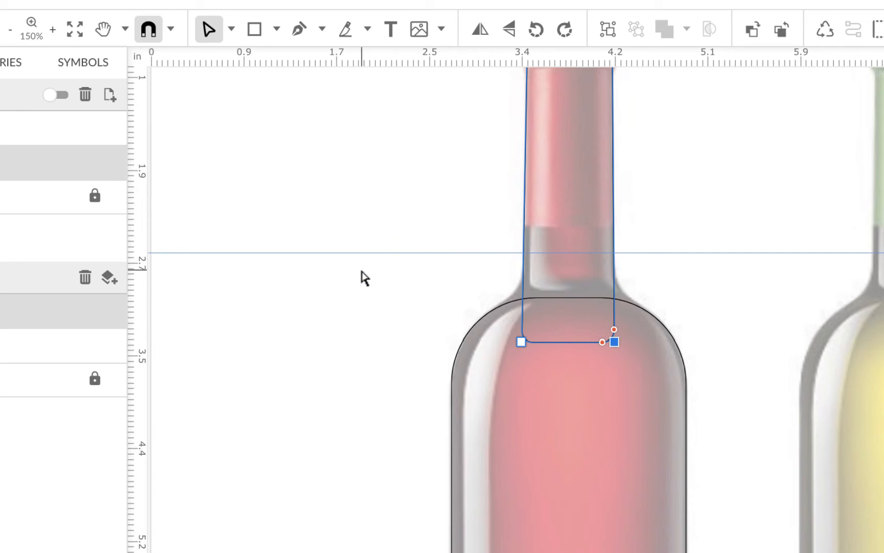
pyautogui.moveTo(361, 272); pyautogui.dragTo(740, 467)
# - Select the neck and body paths together with the Pointer tool and align them on their horizontal centers
pyautogui.click(357, 37)
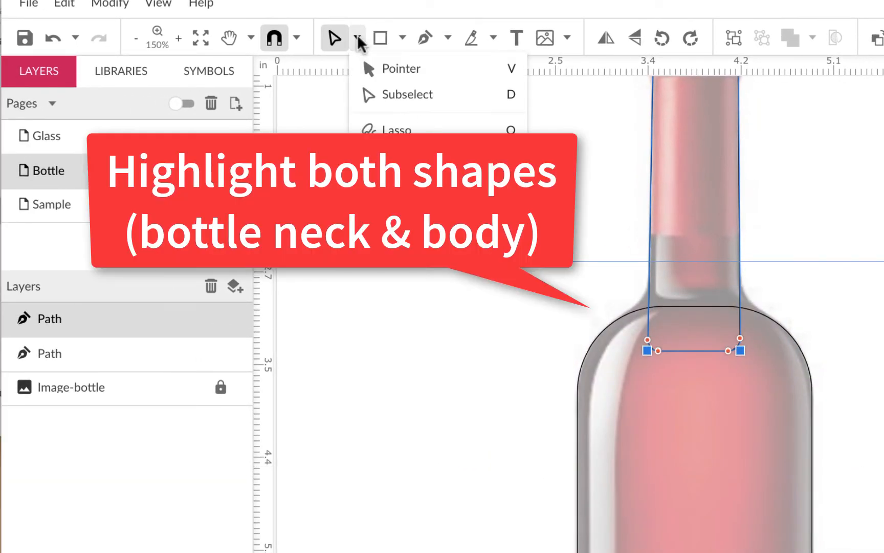
pyautogui.click(362, 65)
pyautogui.click(414, 304)
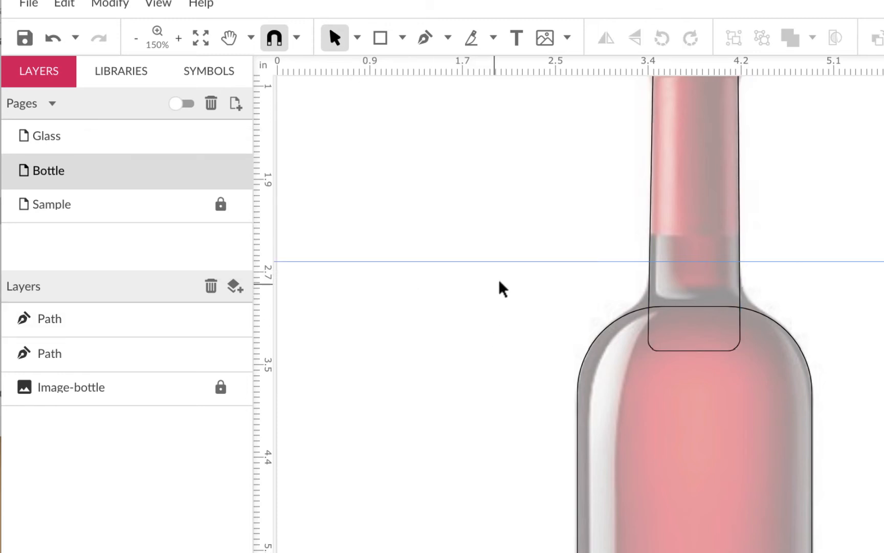
pyautogui.moveTo(460, 279); pyautogui.dragTo(870, 447)
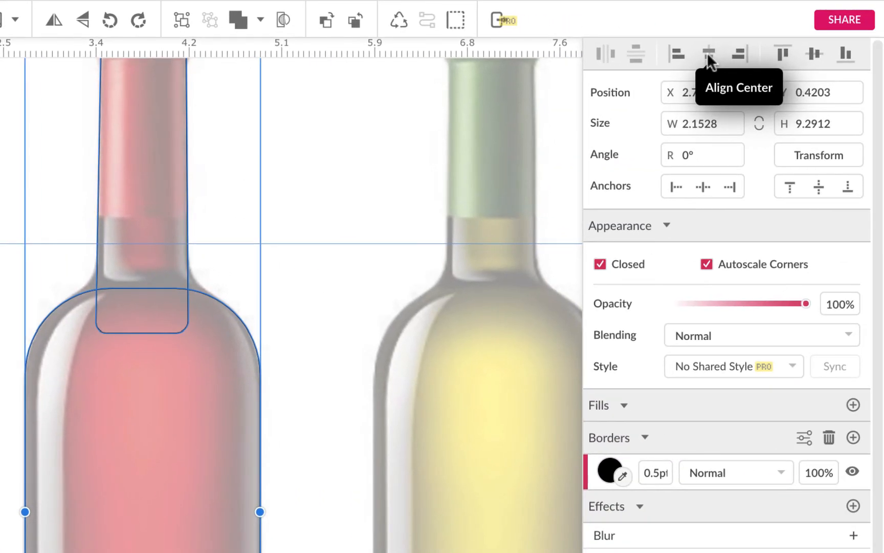
pyautogui.click(708, 56)
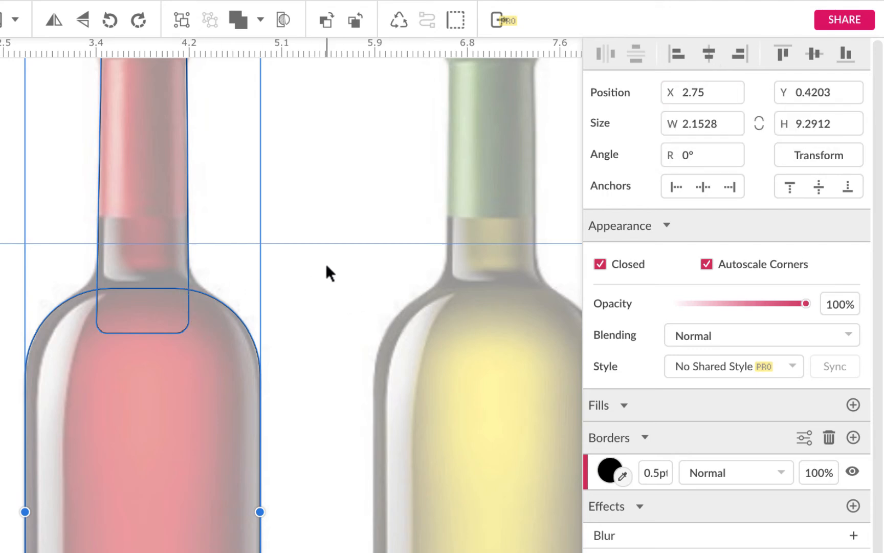
pyautogui.scroll(1, 97, 339)
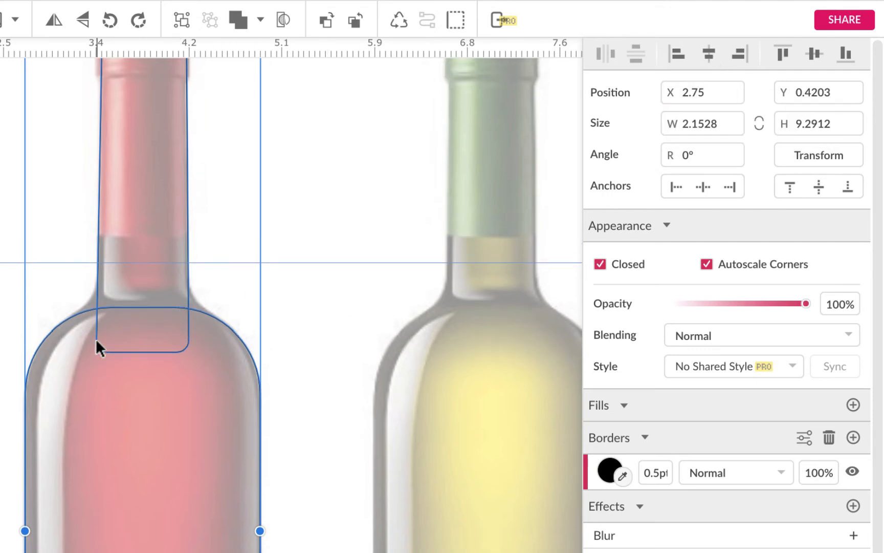
pyautogui.scroll(2, 96, 339)
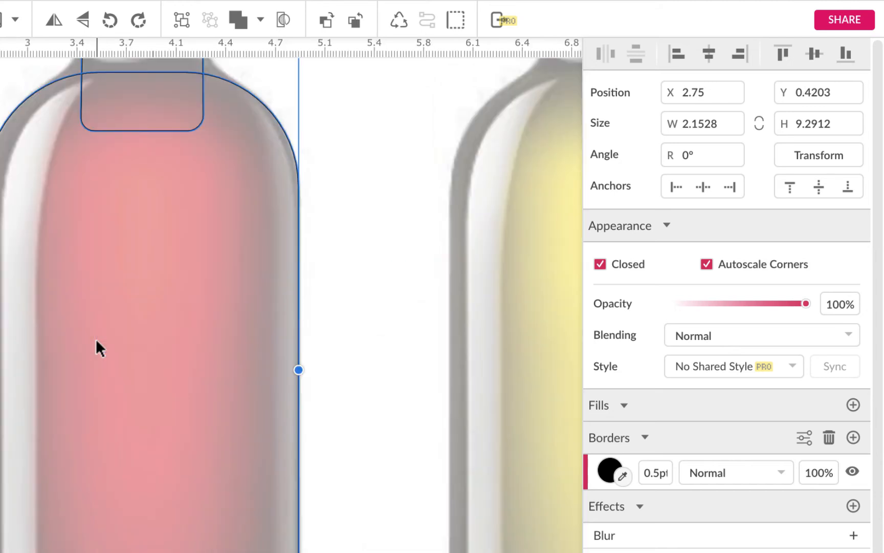
# - Examine the points of the body path and of the neck path in turn with the Subselect tool
pyautogui.scroll(2, 96, 338)
pyautogui.scroll(5, 144, 320)
pyautogui.scroll(1, 143, 319)
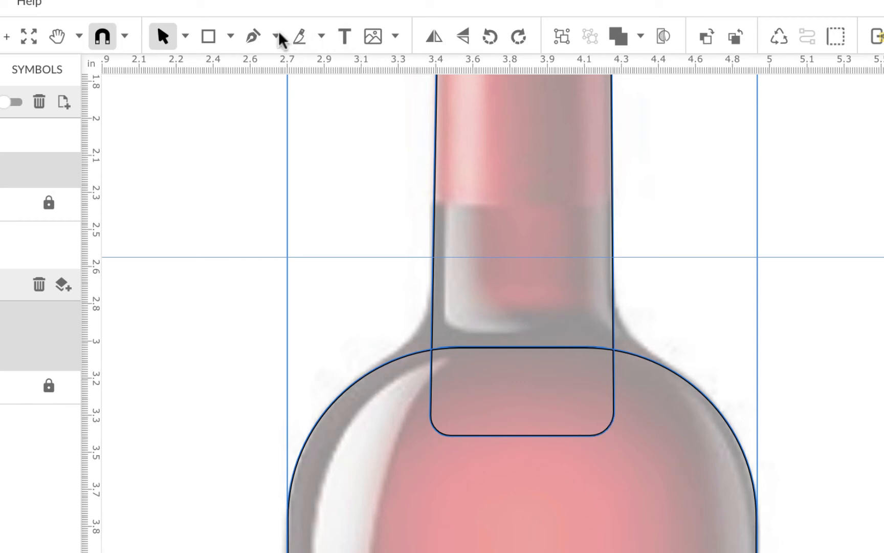
pyautogui.click(185, 36)
pyautogui.click(221, 91)
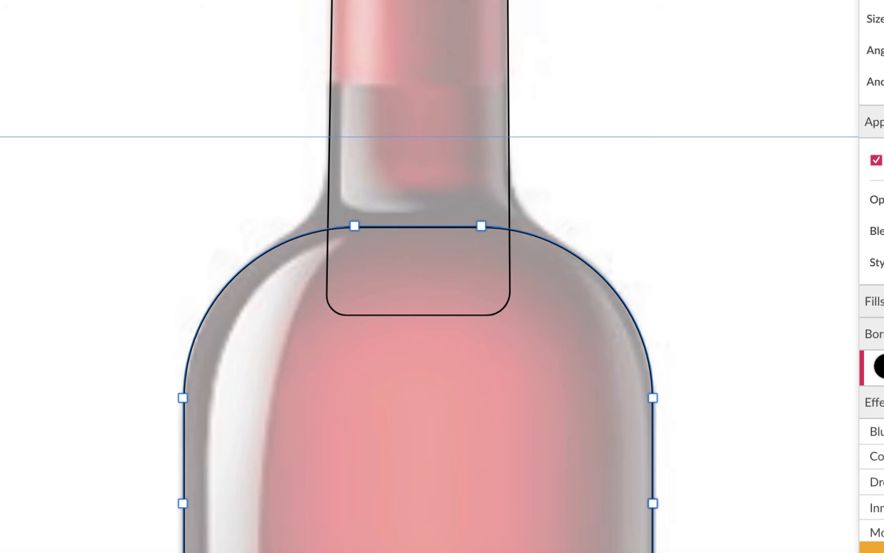
pyautogui.click(107, 1)
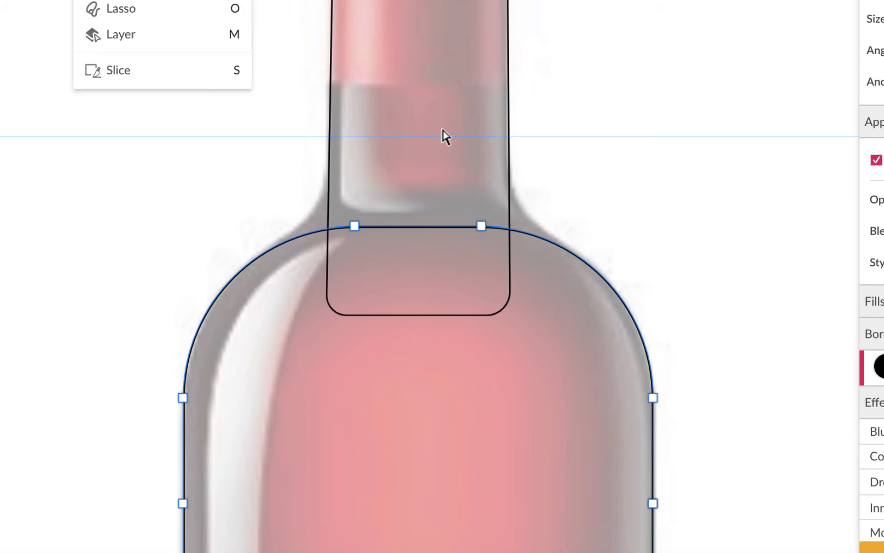
pyautogui.click(513, 245)
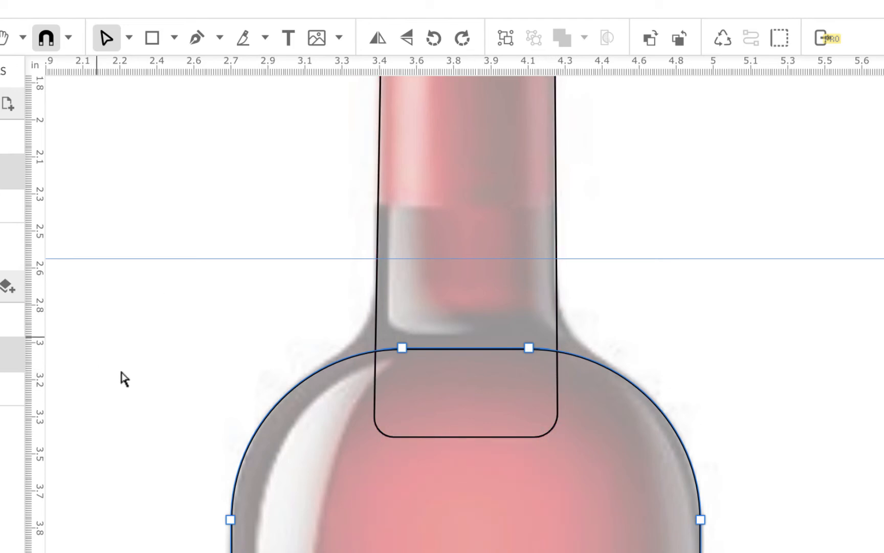
pyautogui.click(374, 438)
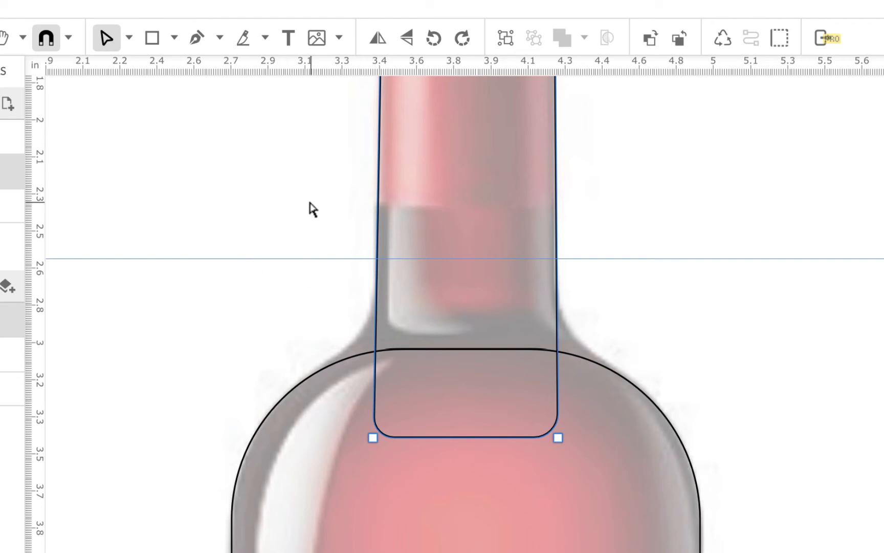
# - Select the neck and body paths together with the Pointer tool and combine them with Union
pyautogui.click(128, 38)
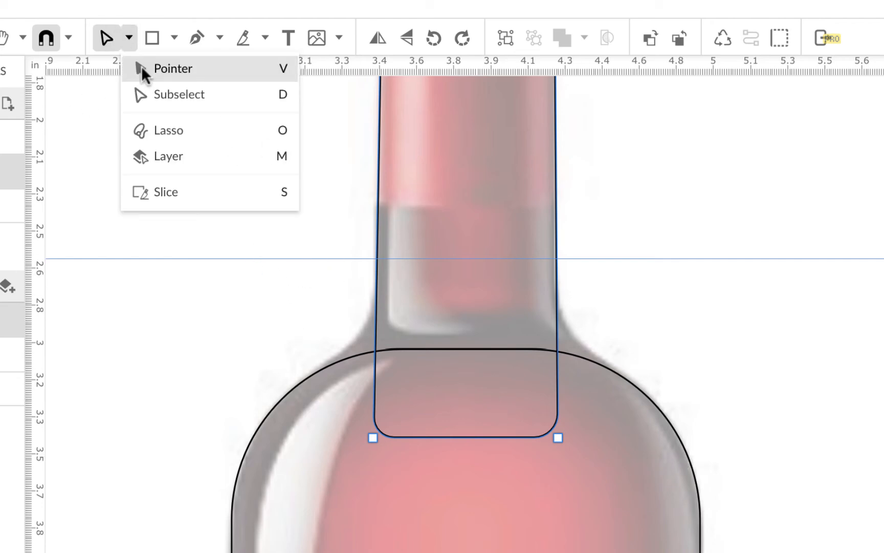
pyautogui.click(141, 68)
pyautogui.moveTo(214, 194); pyautogui.dragTo(813, 481)
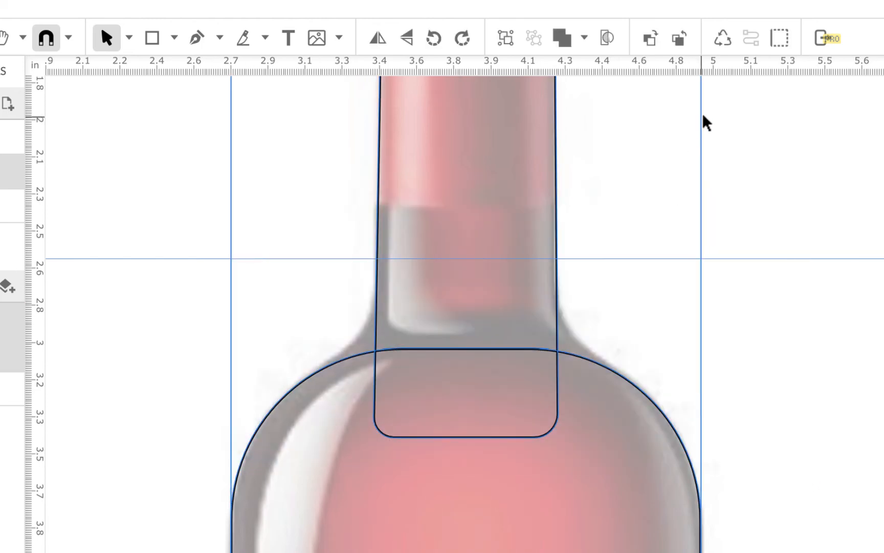
pyautogui.click(584, 37)
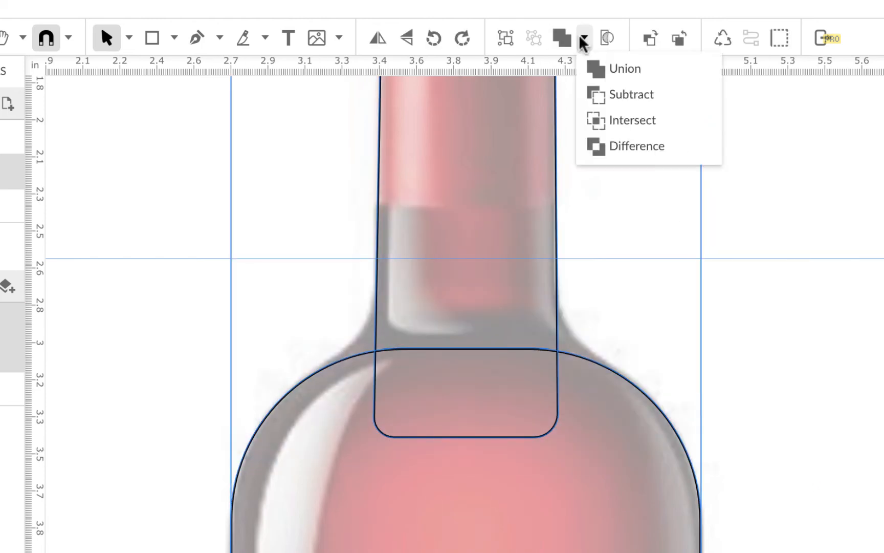
pyautogui.click(591, 80)
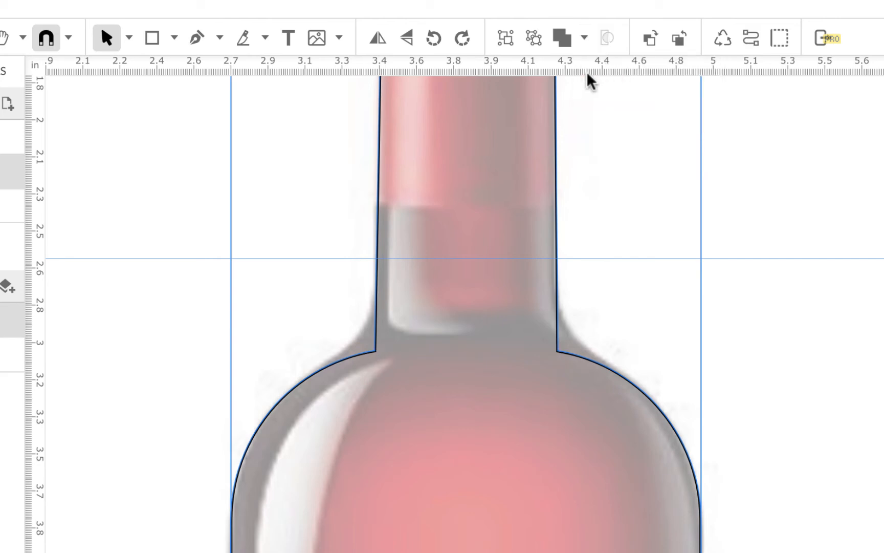
# - Inspect the neck's points inside the united shape with the Subselect tool, trying a slightly larger rounding on the rim's right corner
pyautogui.scroll(10, 578, 193)
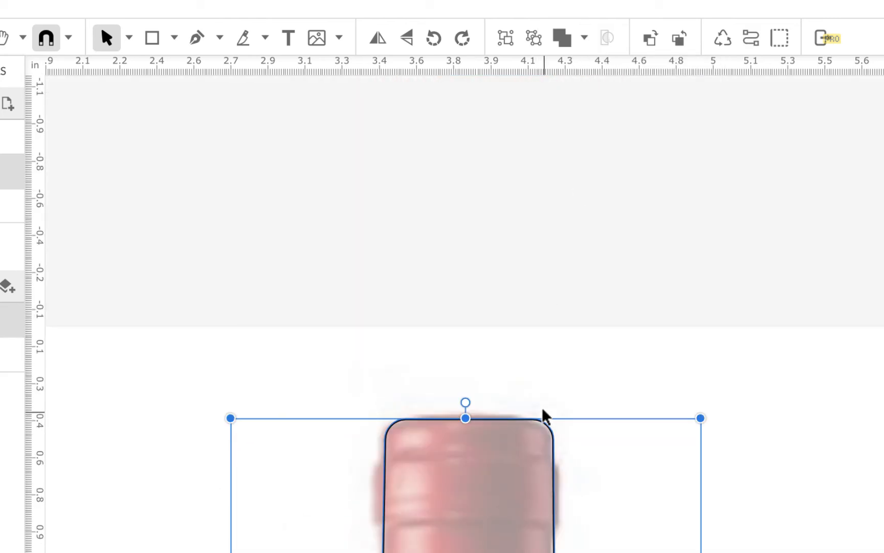
pyautogui.click(129, 37)
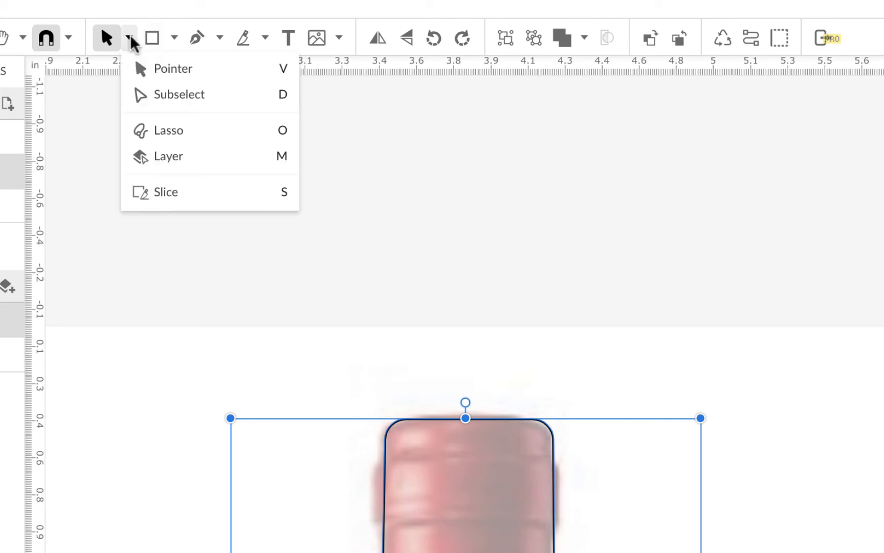
pyautogui.click(174, 94)
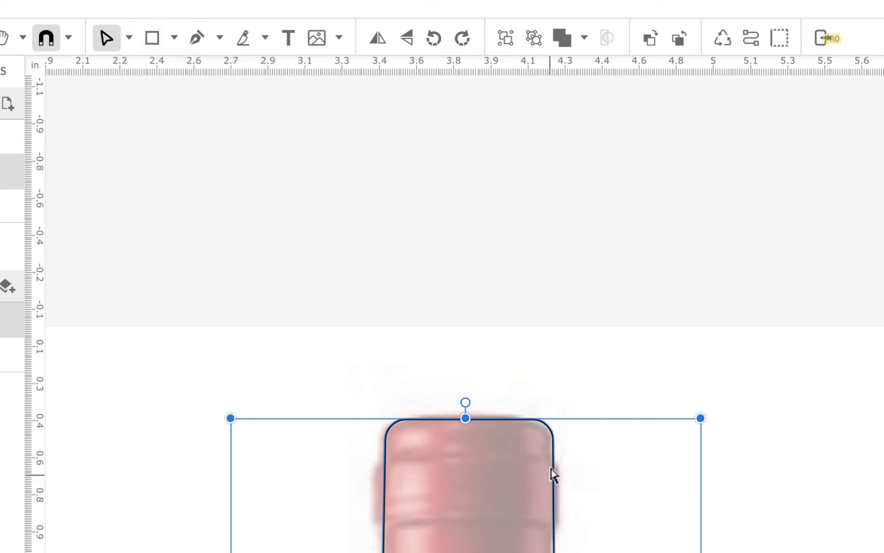
pyautogui.click(555, 466)
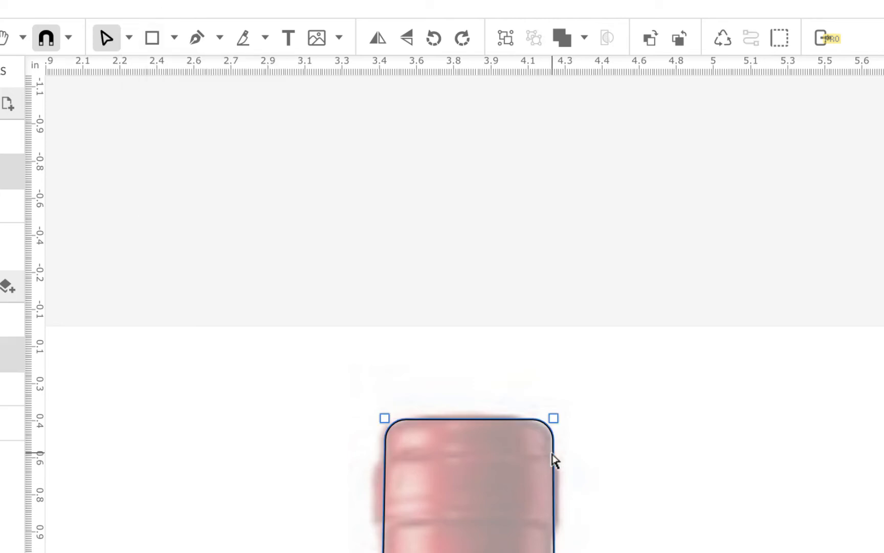
pyautogui.click(555, 419)
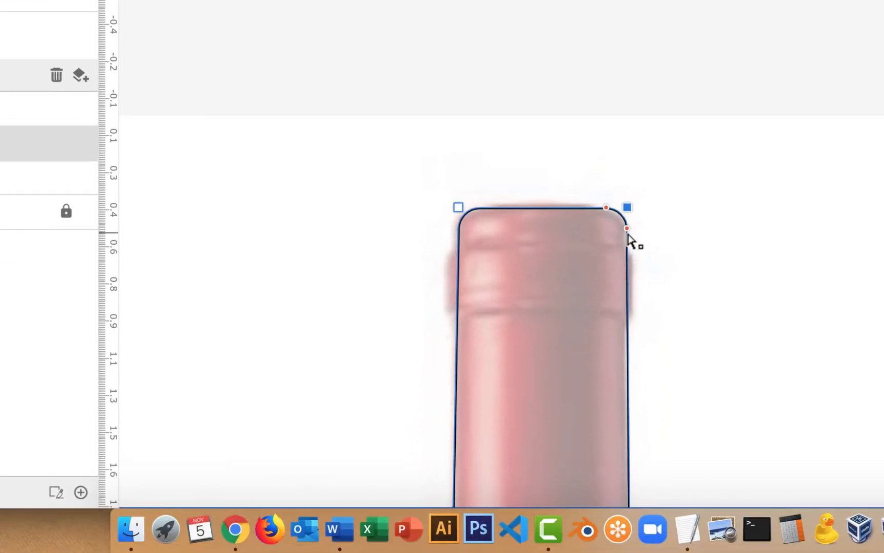
pyautogui.moveTo(628, 234)
pyautogui.mouseDown()
pyautogui.moveTo(630, 244)
pyautogui.moveTo(630, 234)
pyautogui.mouseUp()
pyautogui.scroll(-10, 700, 184)
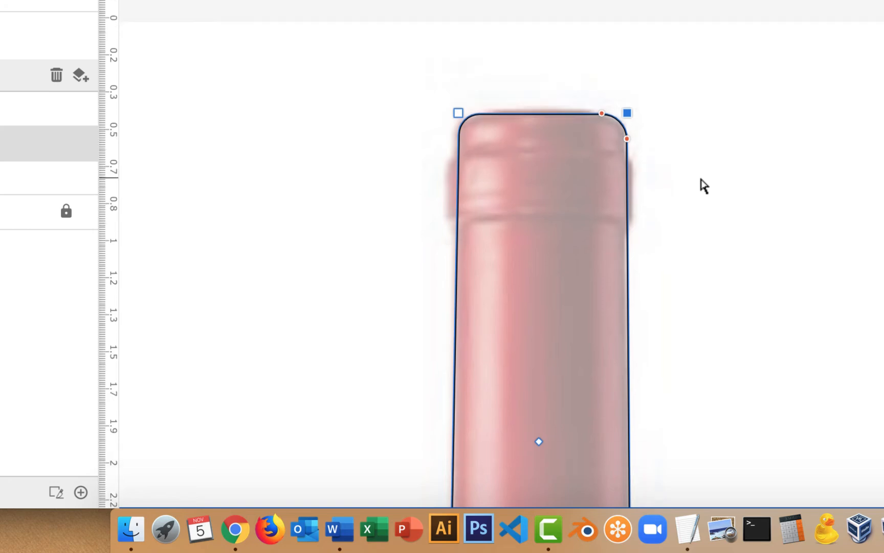
pyautogui.scroll(2, 704, 185)
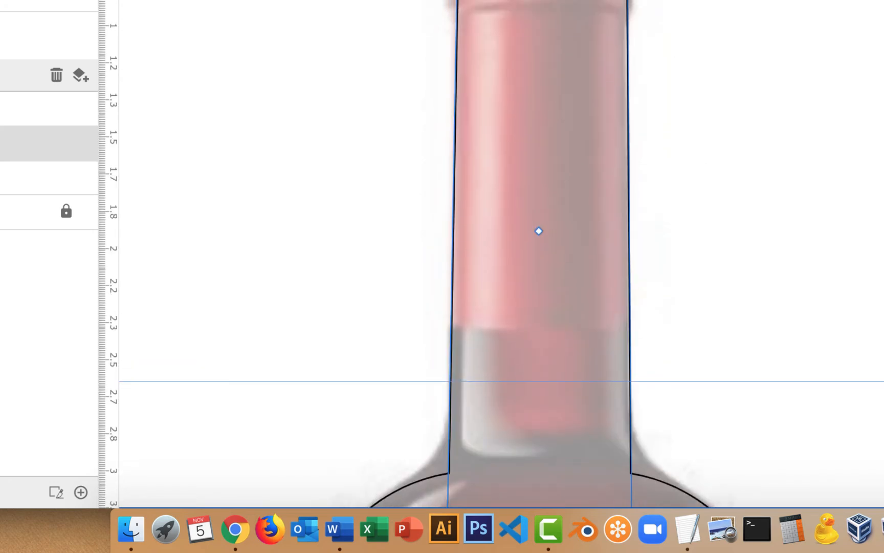
pyautogui.scroll(-8, 672, 86)
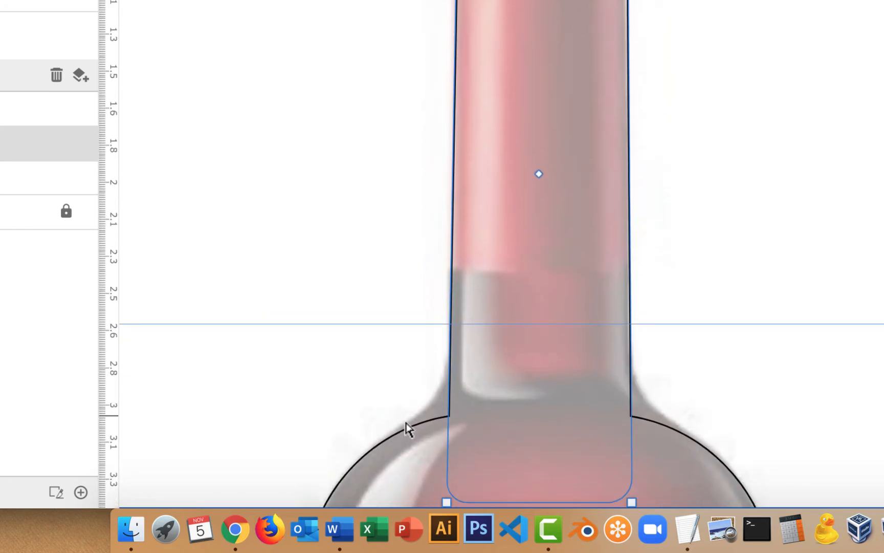
pyautogui.scroll(7, 796, 255)
pyautogui.scroll(3, 795, 254)
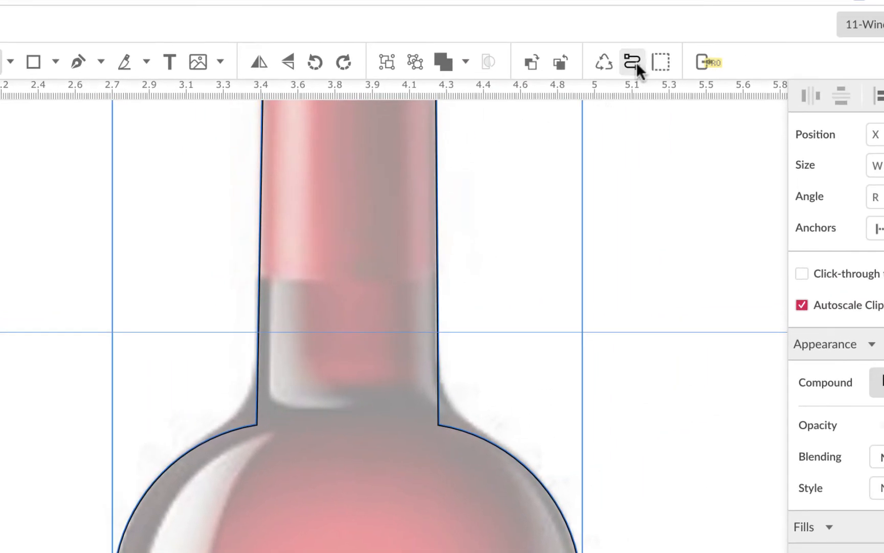
# - Convert the united bottle shape to a single path and check its points from the rim down to the shoulders
pyautogui.click(633, 62)
pyautogui.scroll(10, 583, 276)
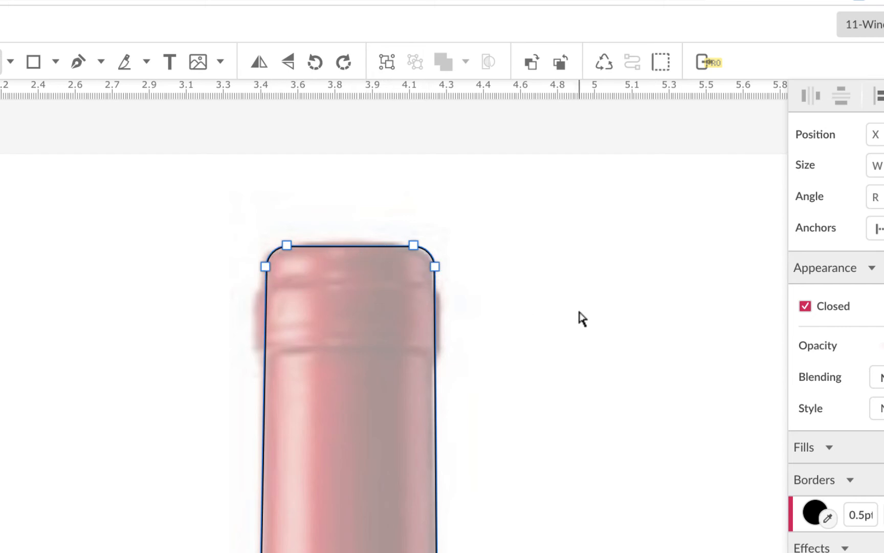
pyautogui.scroll(-5, 582, 319)
pyautogui.scroll(6, 582, 319)
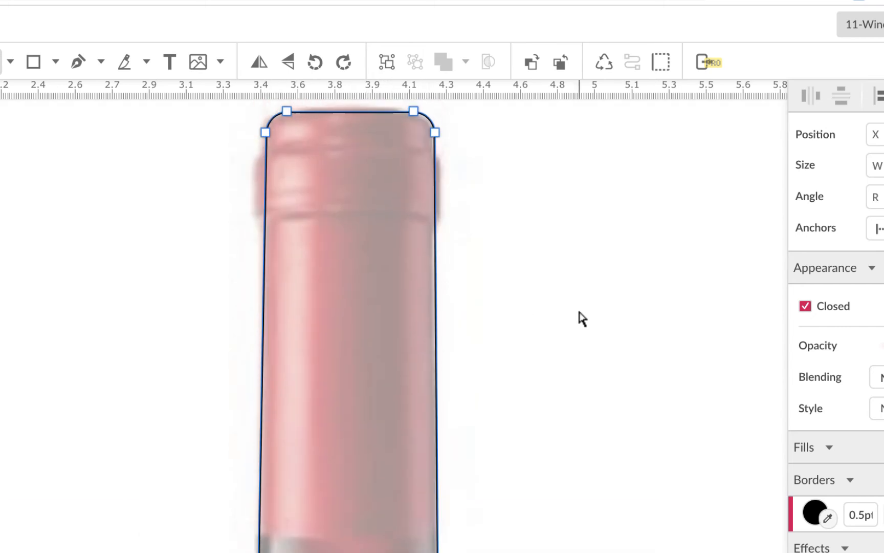
pyautogui.scroll(3, 578, 215)
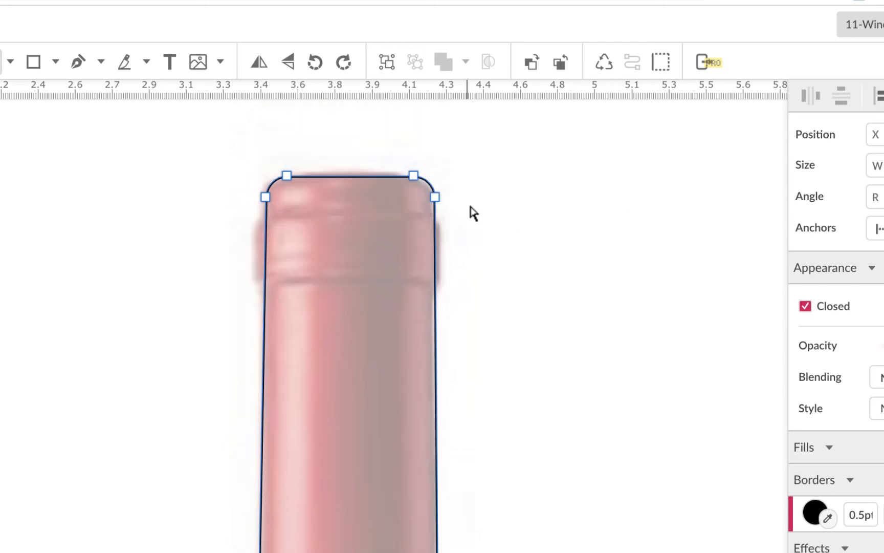
pyautogui.scroll(-10, 485, 203)
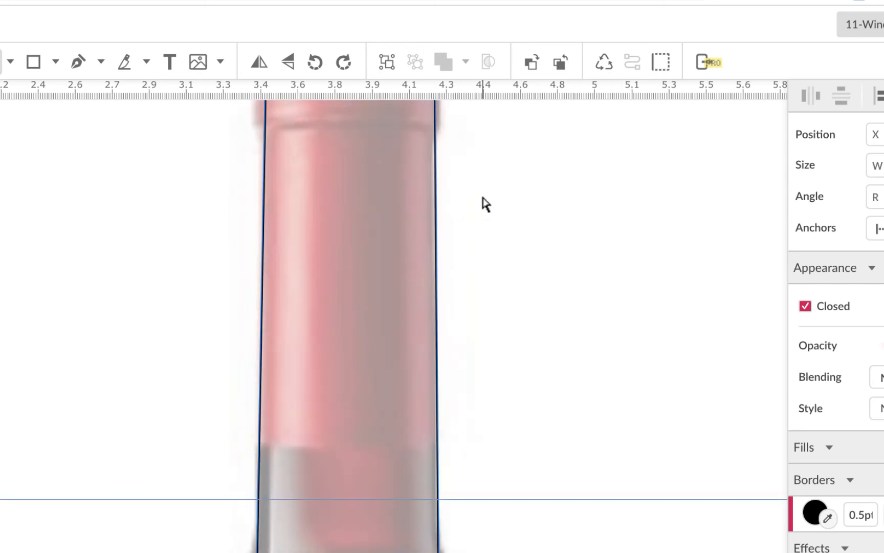
pyautogui.scroll(-5, 485, 203)
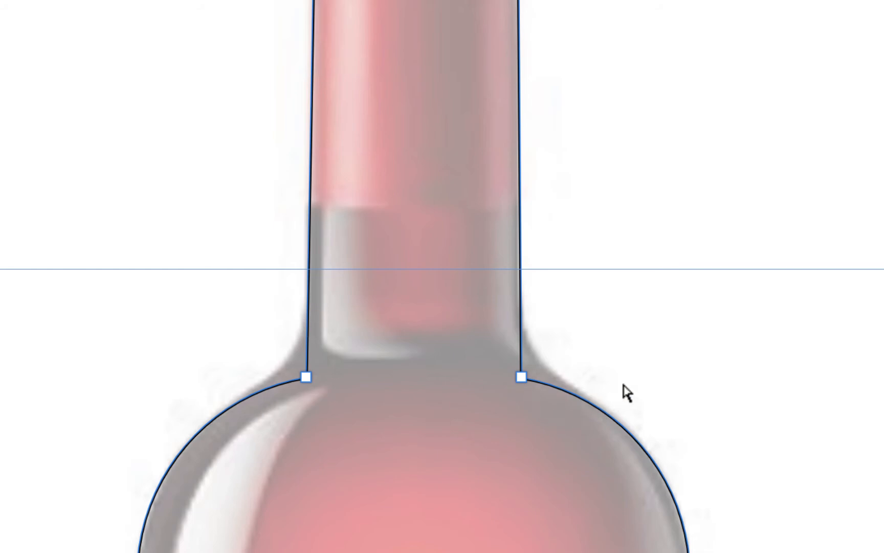
pyautogui.scroll(-2, 635, 381)
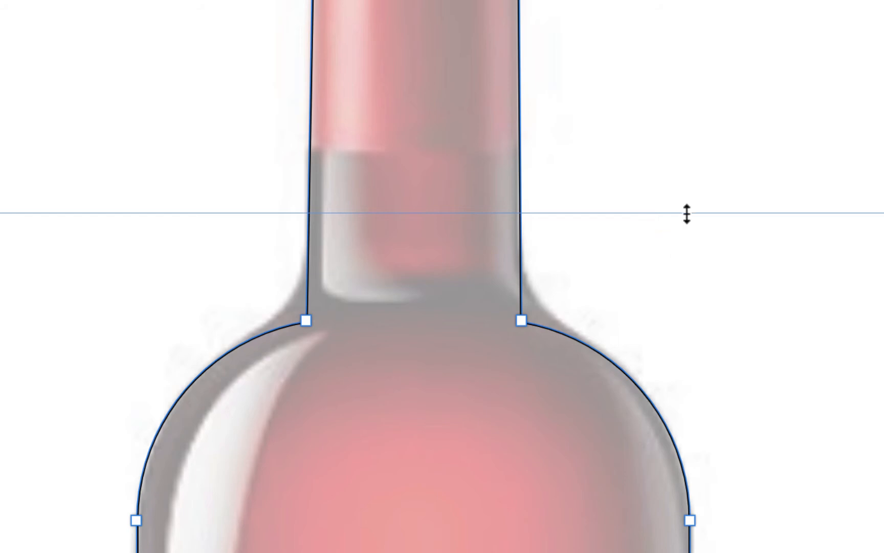
# - Remove the old horizontal guide and place two new ones where the shoulder curve starts and ends, at about 2.8 and 3.2 in
pyautogui.moveTo(687, 213); pyautogui.dragTo(689, 0)
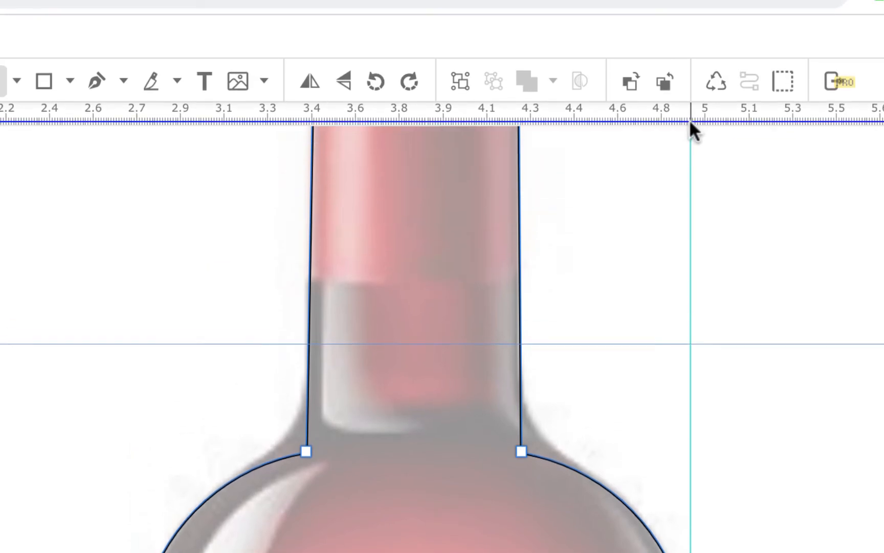
pyautogui.moveTo(689, 120); pyautogui.dragTo(693, 112)
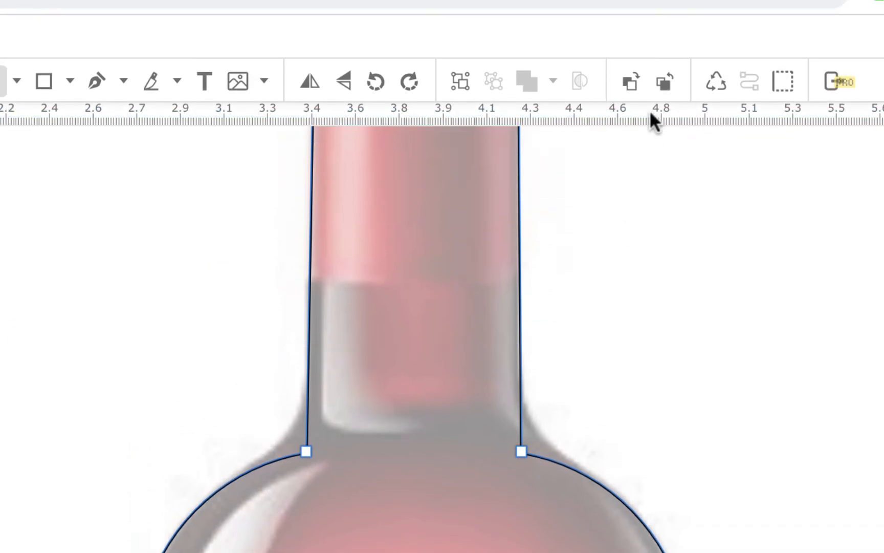
pyautogui.moveTo(649, 106); pyautogui.dragTo(630, 390)
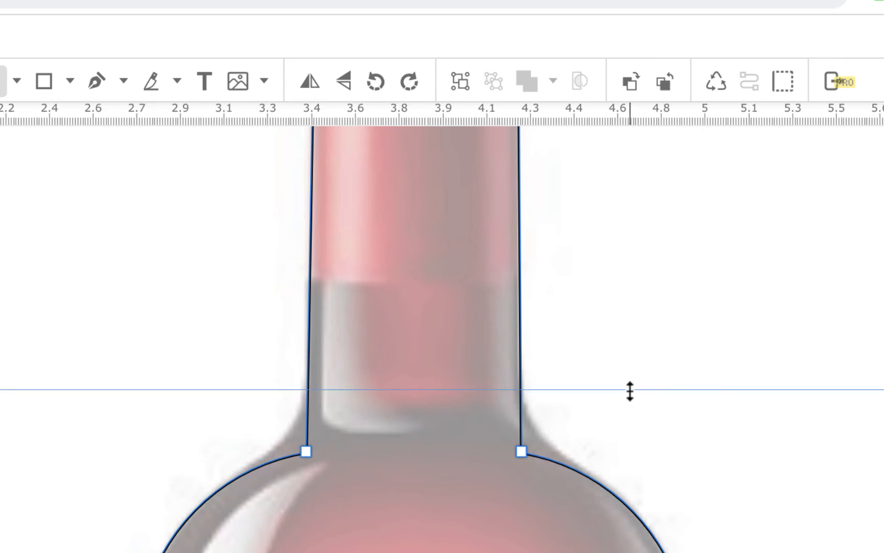
pyautogui.moveTo(618, 117); pyautogui.dragTo(589, 486)
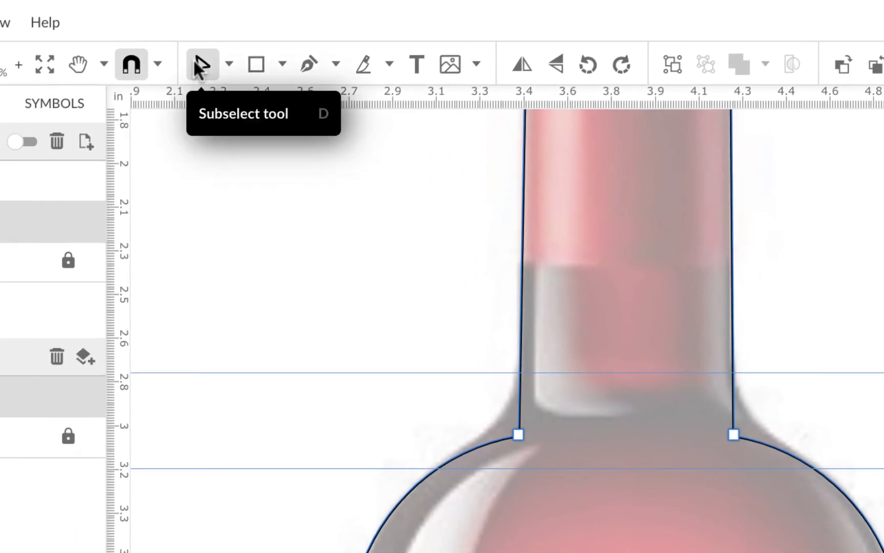
# - Replace the left neck-to-shoulder corner point with two points at the guides, and bend the segment between them along the photo's curve
pyautogui.click(521, 372)
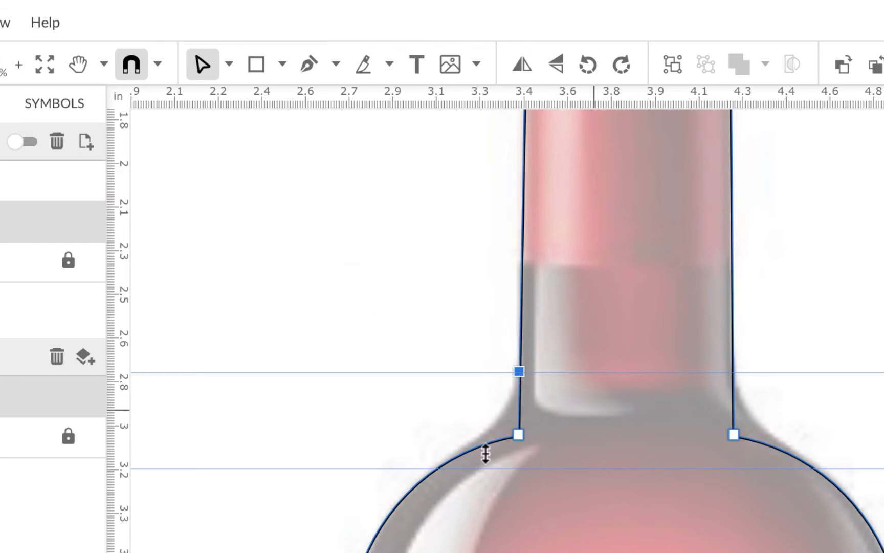
pyautogui.click(436, 468)
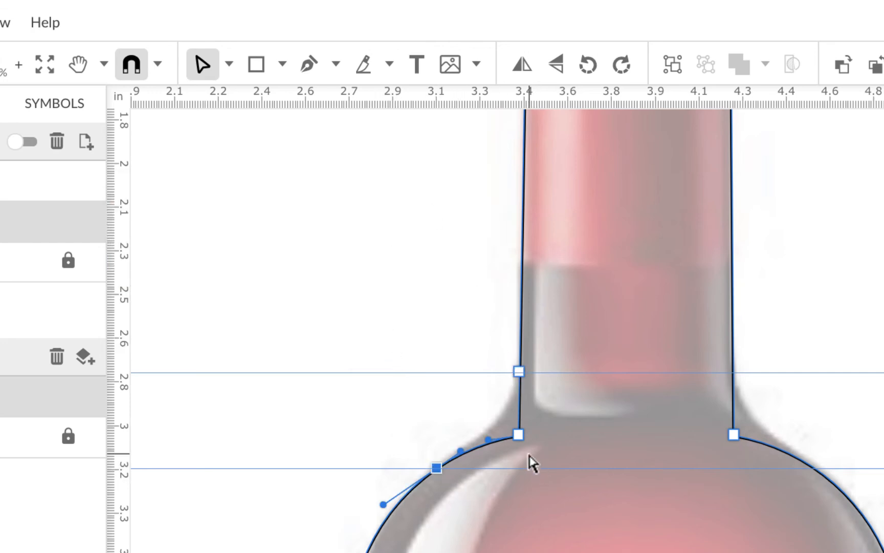
pyautogui.click(518, 435)
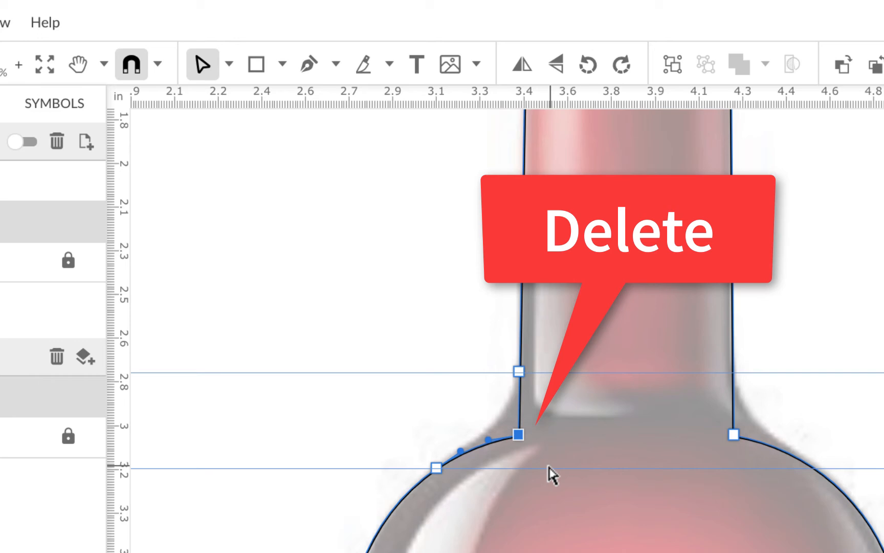
pyautogui.press('Delete')
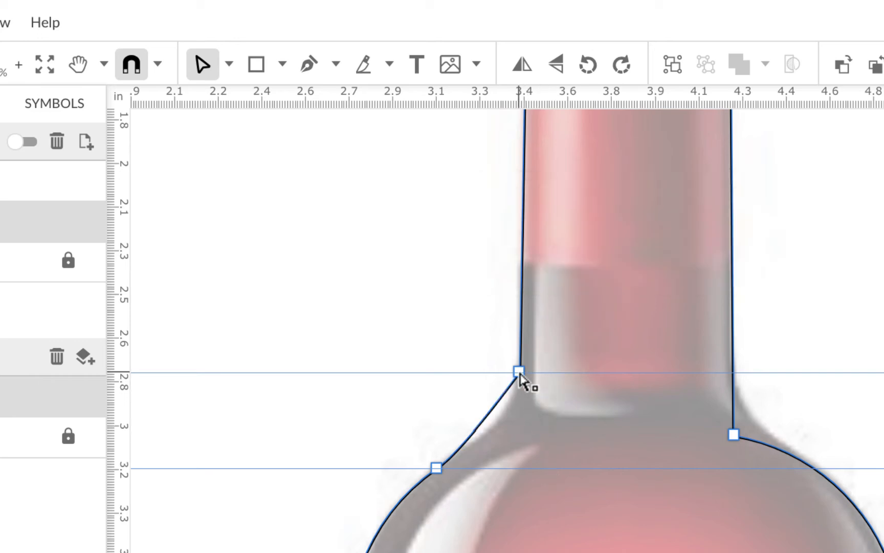
pyautogui.click(519, 372)
pyautogui.moveTo(460, 451); pyautogui.dragTo(513, 429)
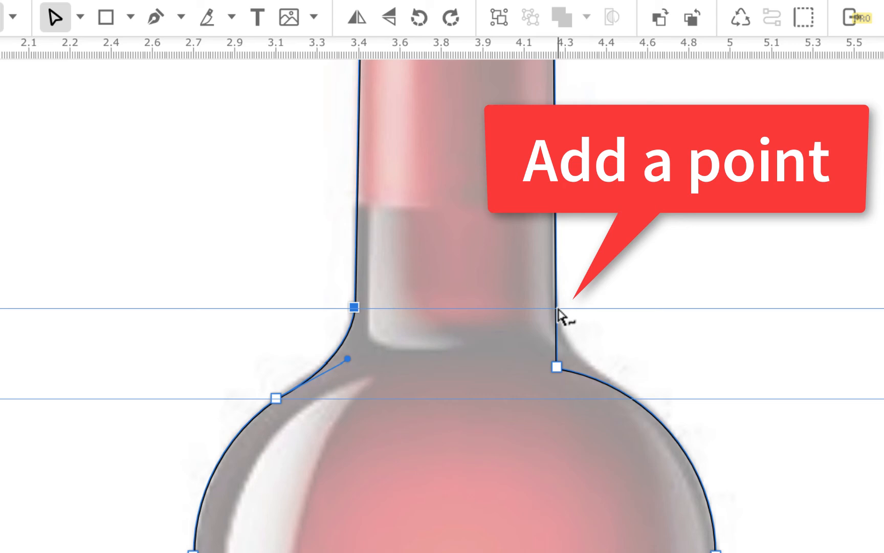
# - Replace the right neck-to-shoulder corner point with two points at the guides, and bend the segment between them along the photo's curve
pyautogui.click(557, 307)
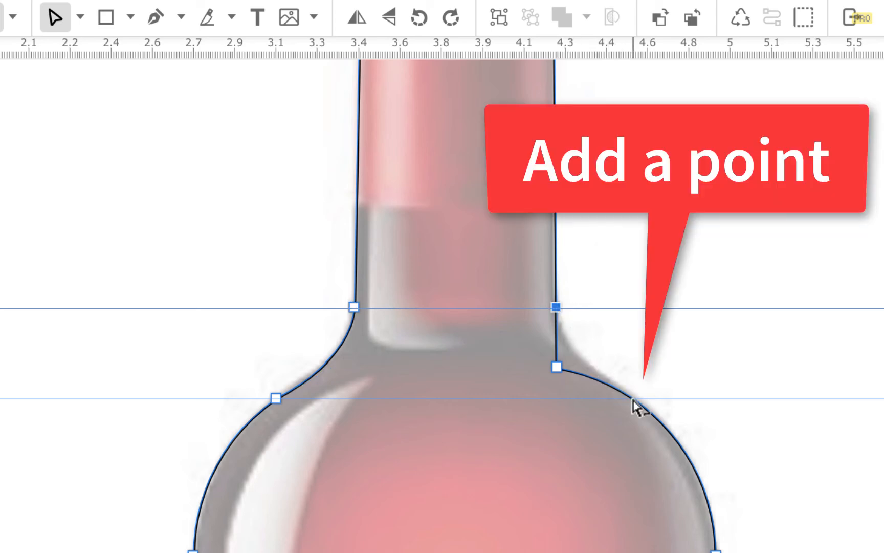
pyautogui.click(634, 400)
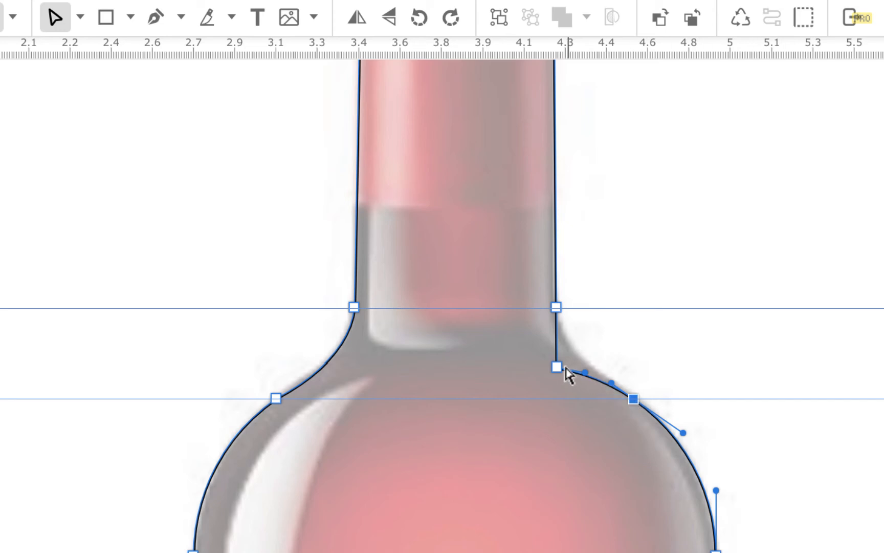
pyautogui.click(557, 367)
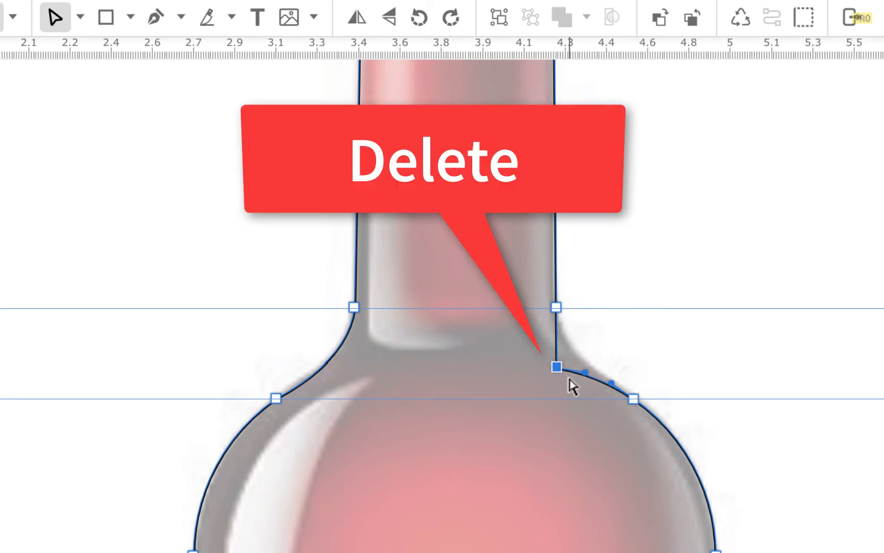
pyautogui.press('Delete')
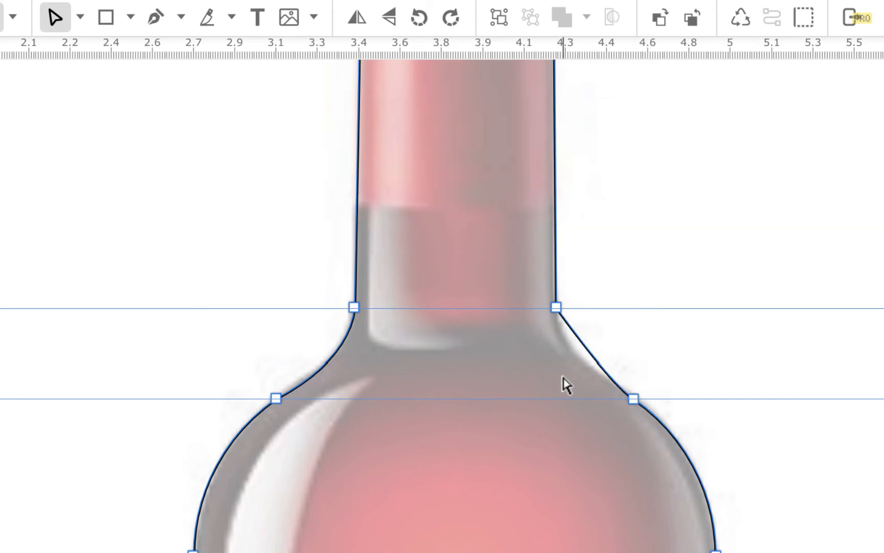
pyautogui.click(635, 400)
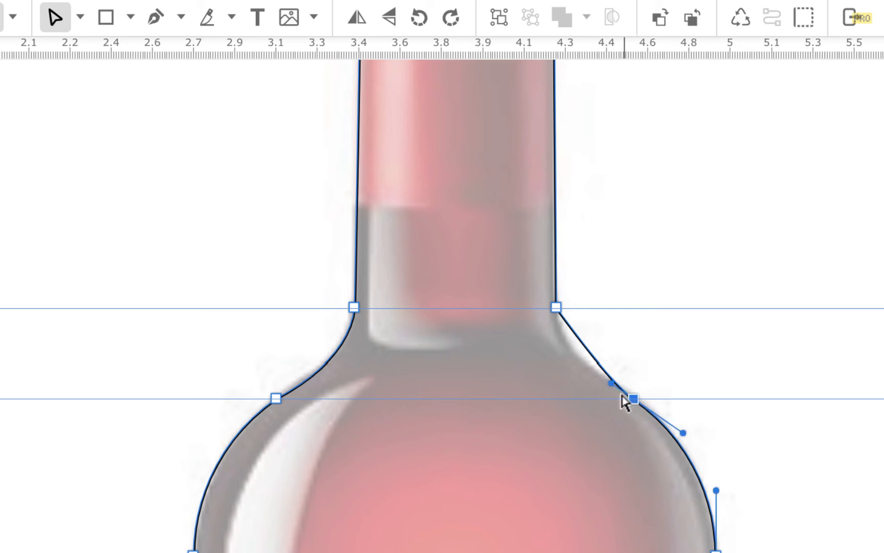
pyautogui.moveTo(607, 383); pyautogui.dragTo(570, 366)
# - Examine the bottle outline against the photo from the rim down to the rounded base, using the Pointer tool
pyautogui.scroll(2, 689, 284)
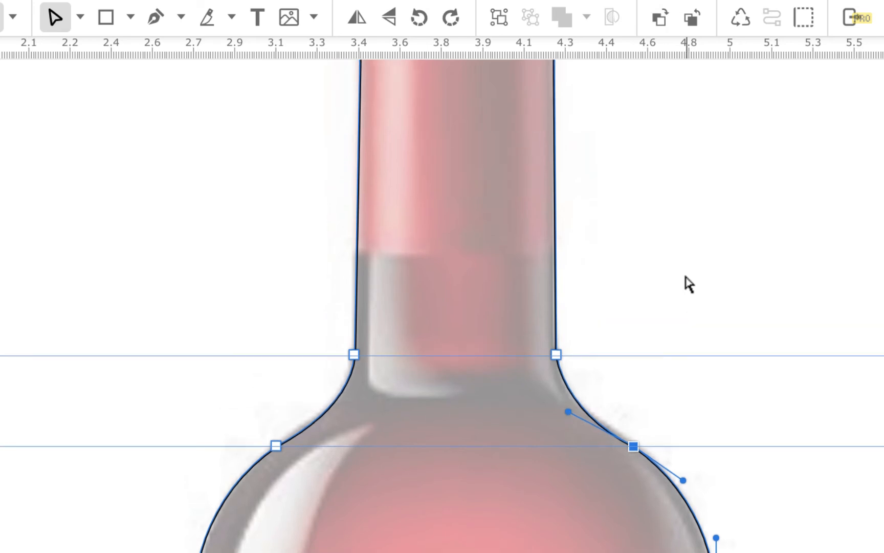
pyautogui.scroll(10, 689, 284)
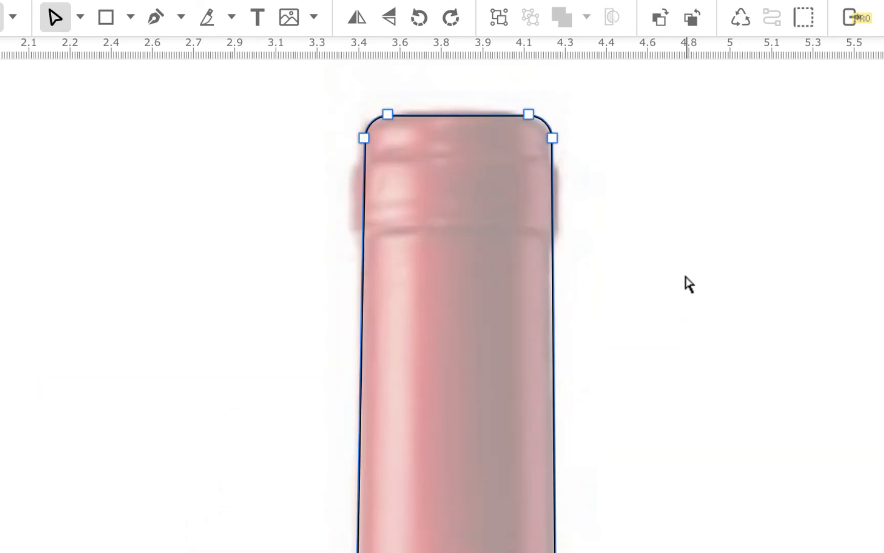
pyautogui.click(80, 17)
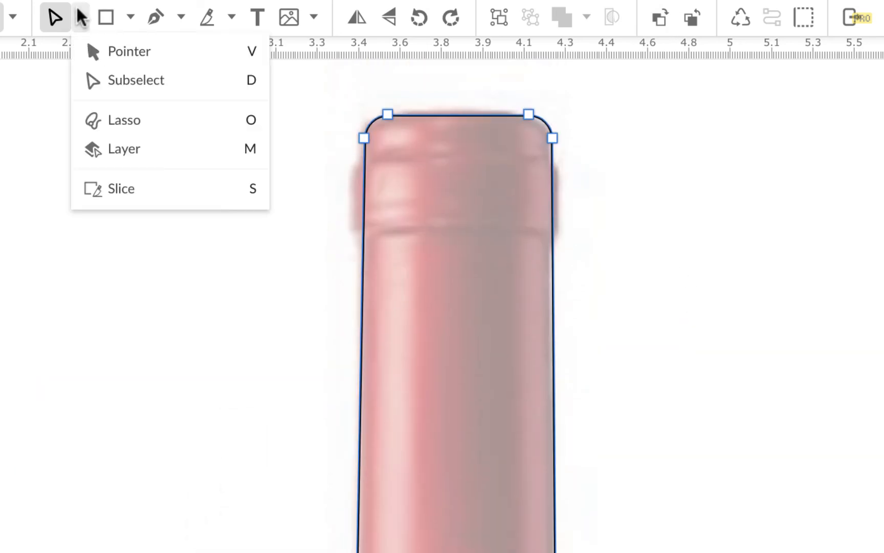
pyautogui.click(94, 49)
pyautogui.hotkey('ctrl', '-')
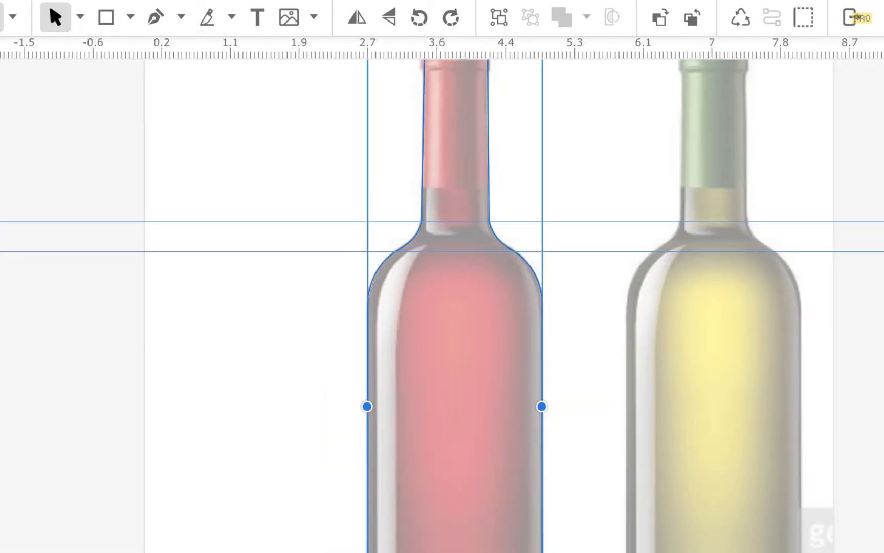
pyautogui.scroll(-5, 592, 193)
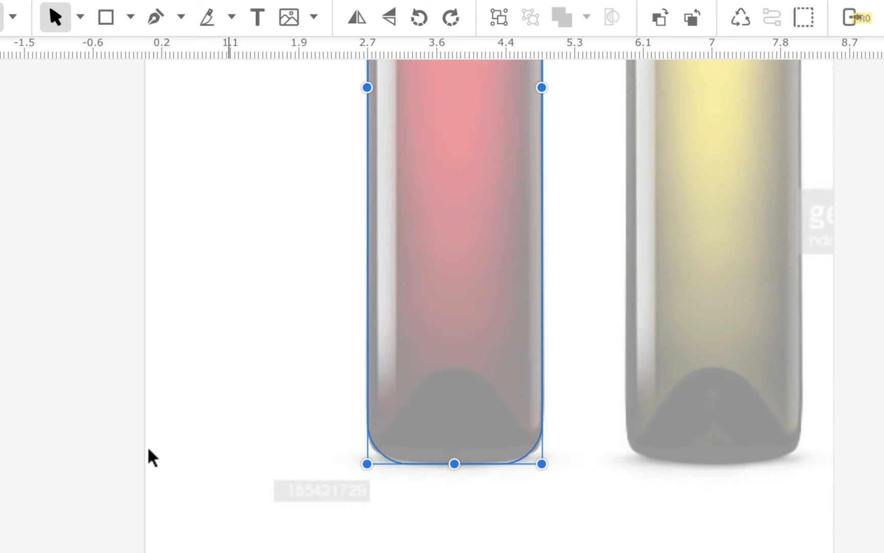
pyautogui.hotkey('ctrl', '+')
pyautogui.hotkey('ctrl', '+')
pyautogui.hotkey('ctrl', '+')
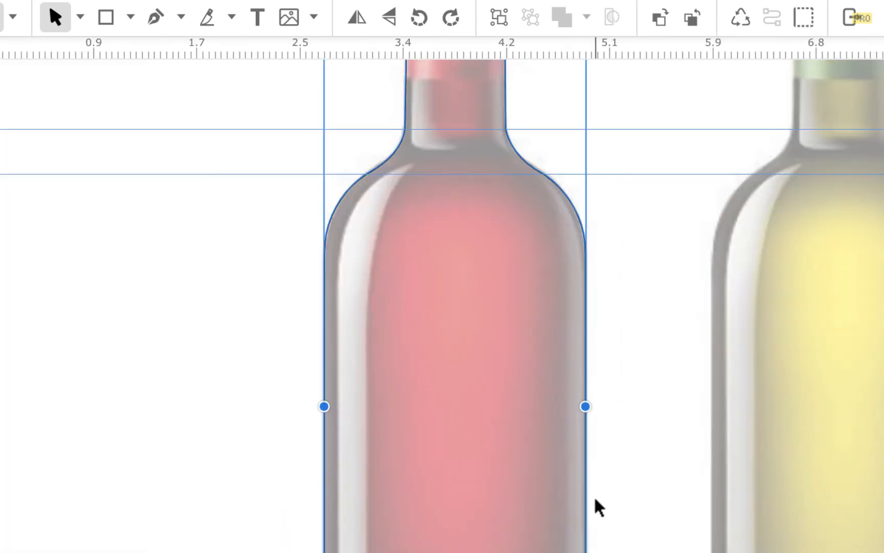
pyautogui.scroll(-6, 593, 511)
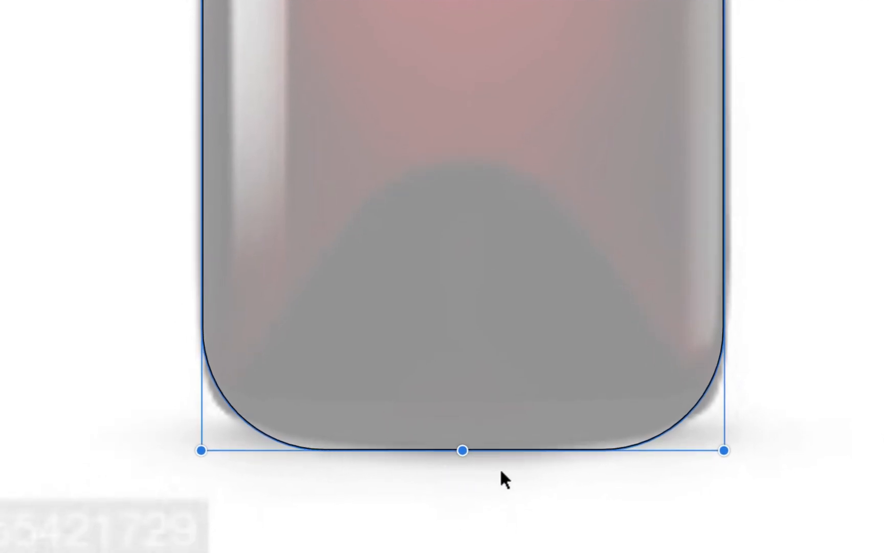
# - Remove the surplus point from the straight bottom segment of the bottle path with the Subselect tool
pyautogui.click(490, 466)
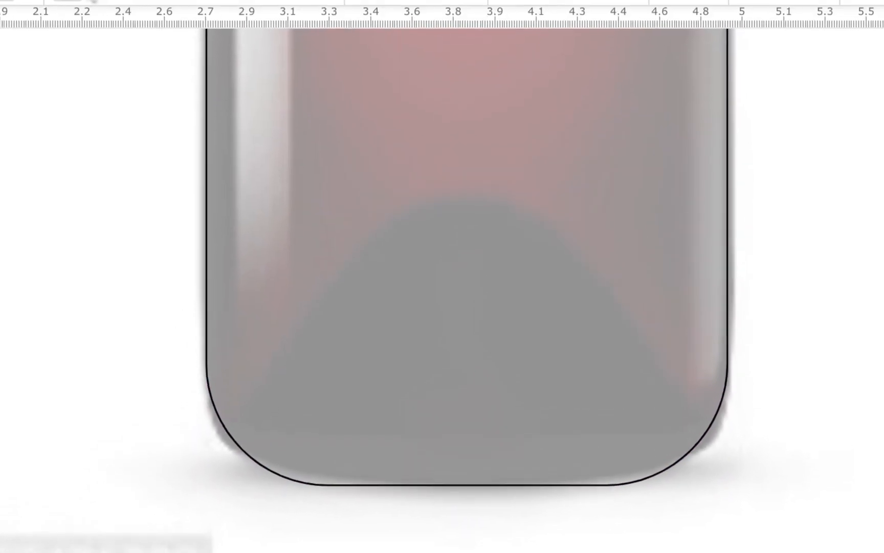
pyautogui.click(94, 4)
pyautogui.click(123, 73)
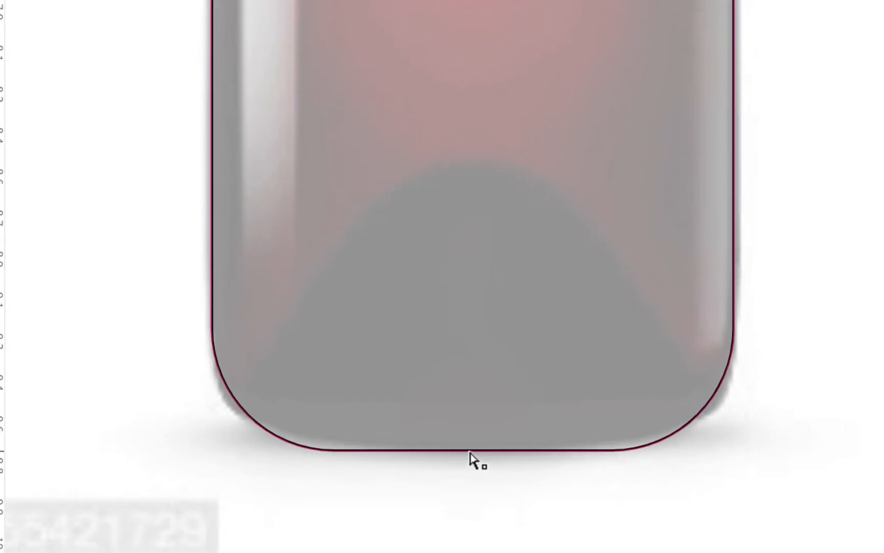
pyautogui.click(481, 452)
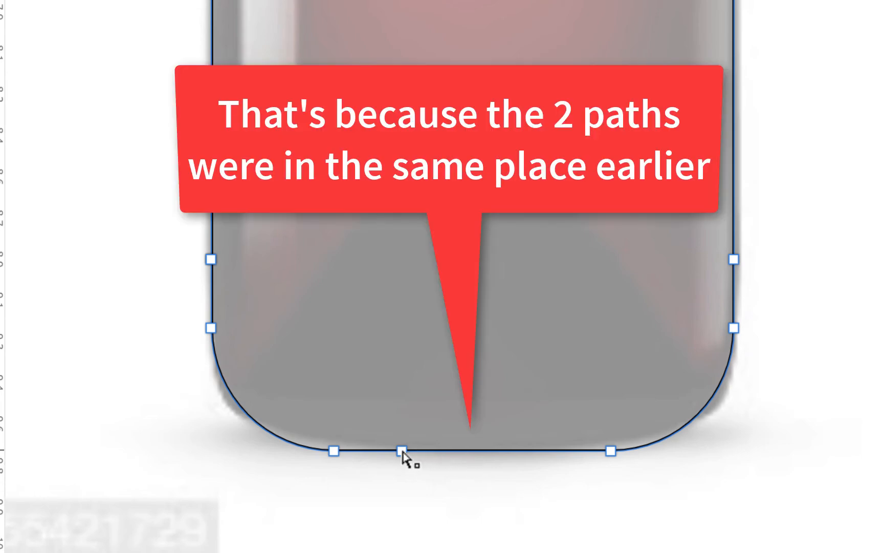
pyautogui.click(402, 451)
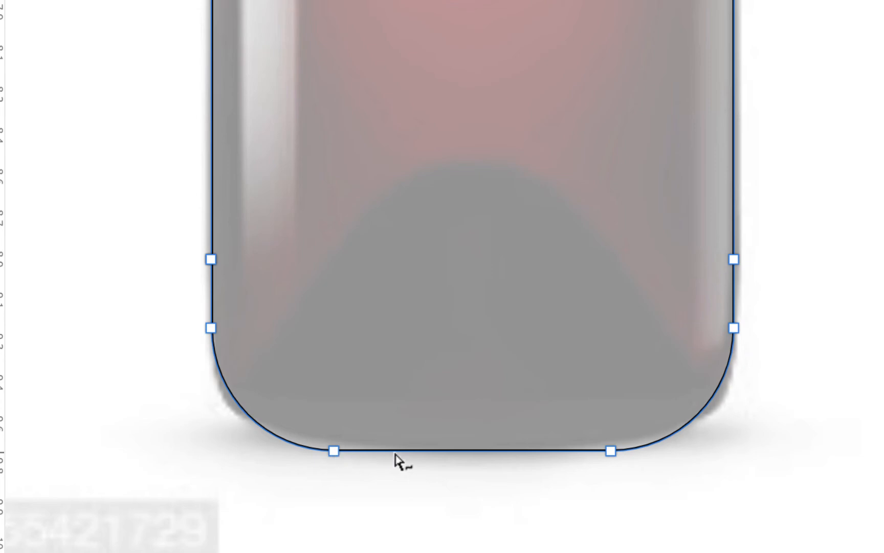
# - Bow the bottle's bottom segment slightly downward and nudge its two end points up two steps to follow the photo's base
pyautogui.moveTo(463, 451); pyautogui.dragTo(464, 463)
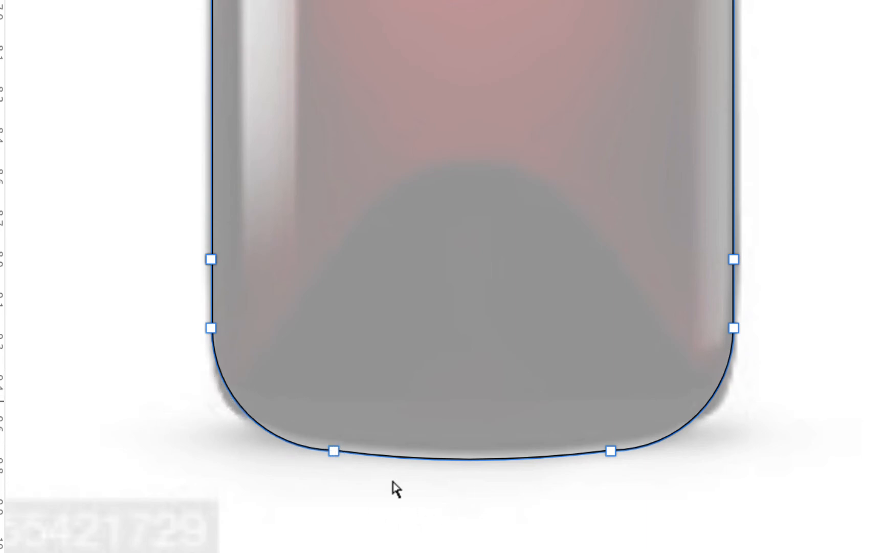
pyautogui.moveTo(165, 397); pyautogui.dragTo(709, 493)
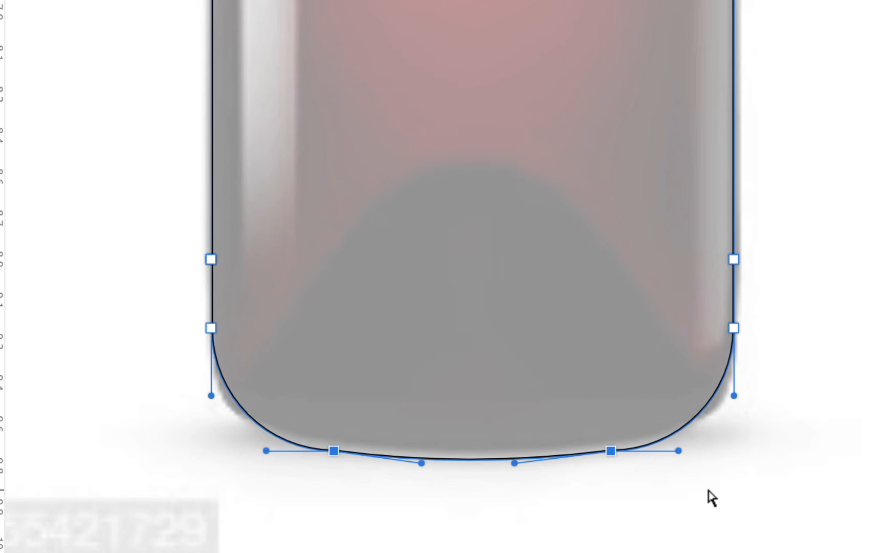
pyautogui.press('Up')
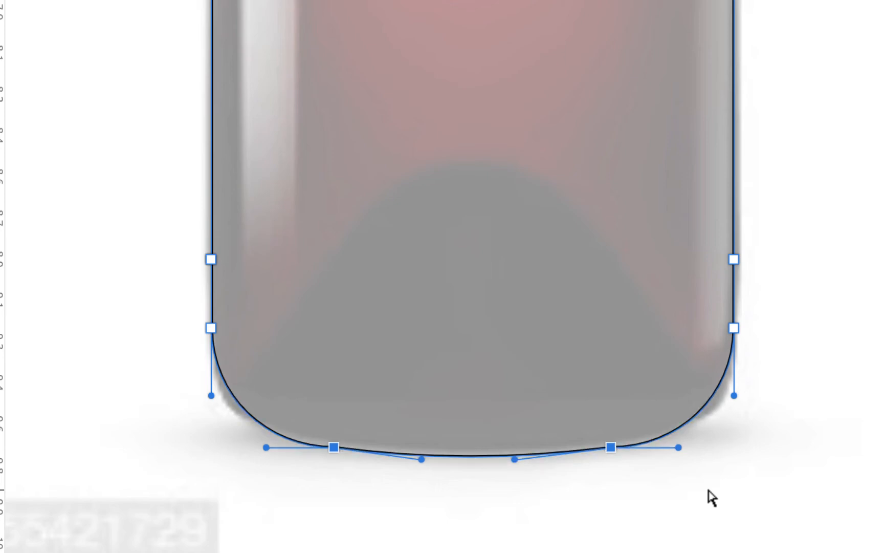
pyautogui.press('Up')
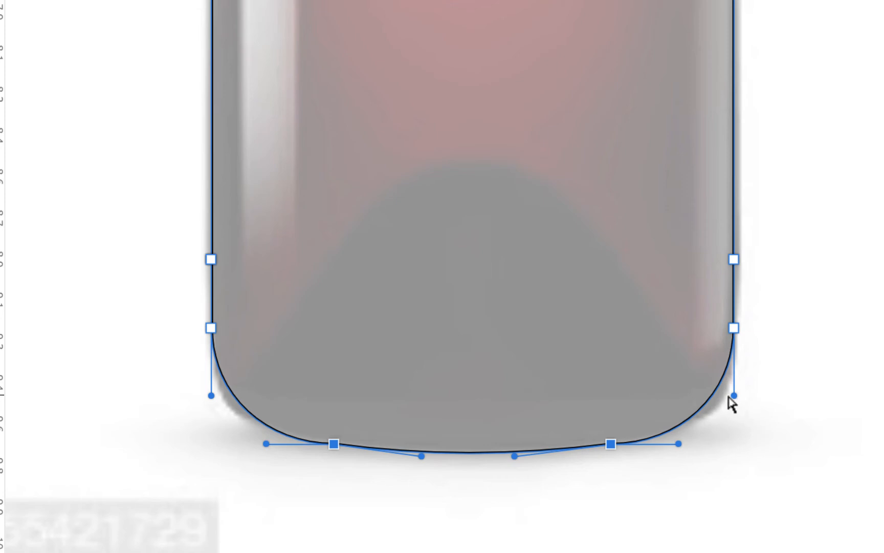
pyautogui.moveTo(734, 396)
pyautogui.mouseDown()
pyautogui.moveTo(735, 417)
pyautogui.moveTo(738, 395)
pyautogui.mouseUp()
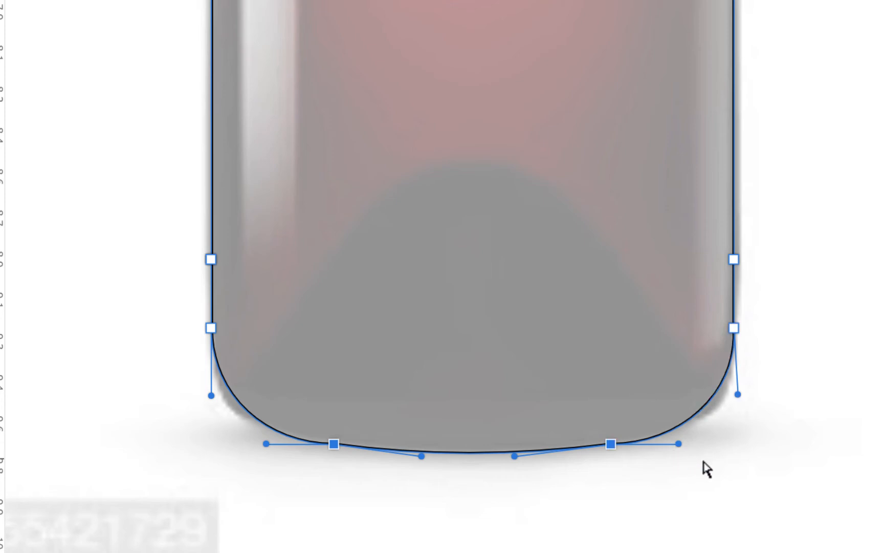
pyautogui.press('super+z')
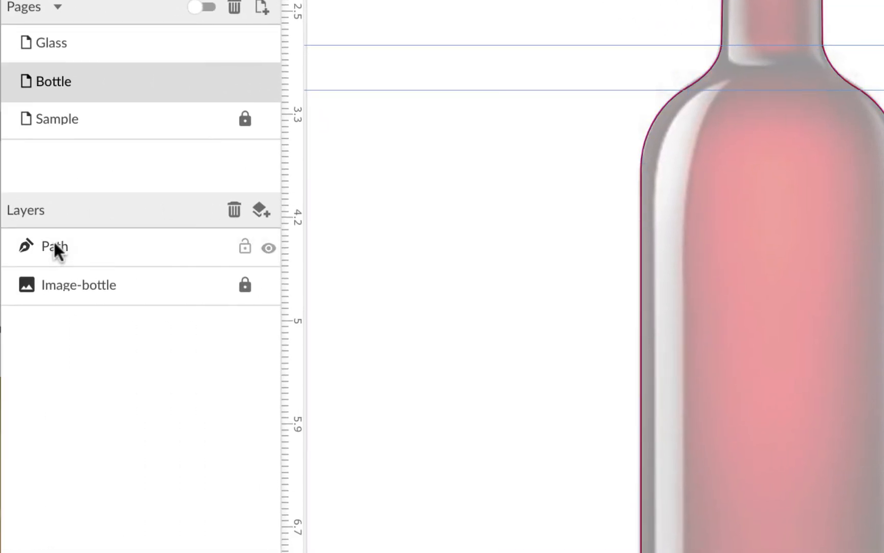
# - Rename the Path layer as "bottle body"
pyautogui.doubleClick(53, 240)
pyautogui.write('bottle')
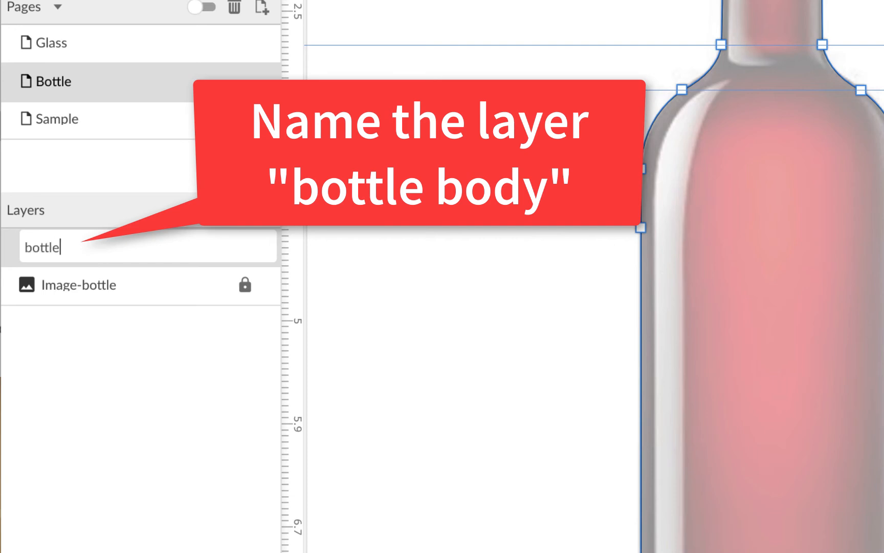
pyautogui.write(' body')
pyautogui.press('Return')
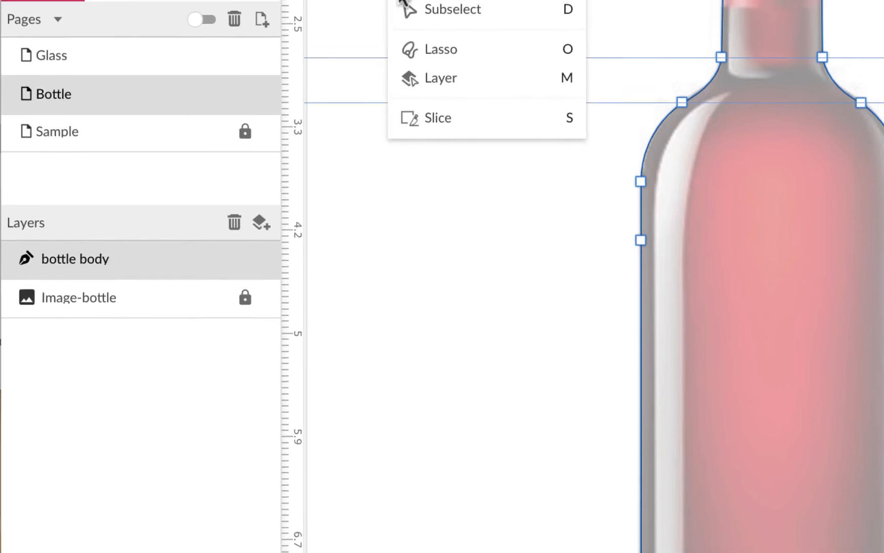
# - Review the finished bottle outline with the Pointer tool, comparing base, body, shoulders and neck with the photo
pyautogui.click(407, 48)
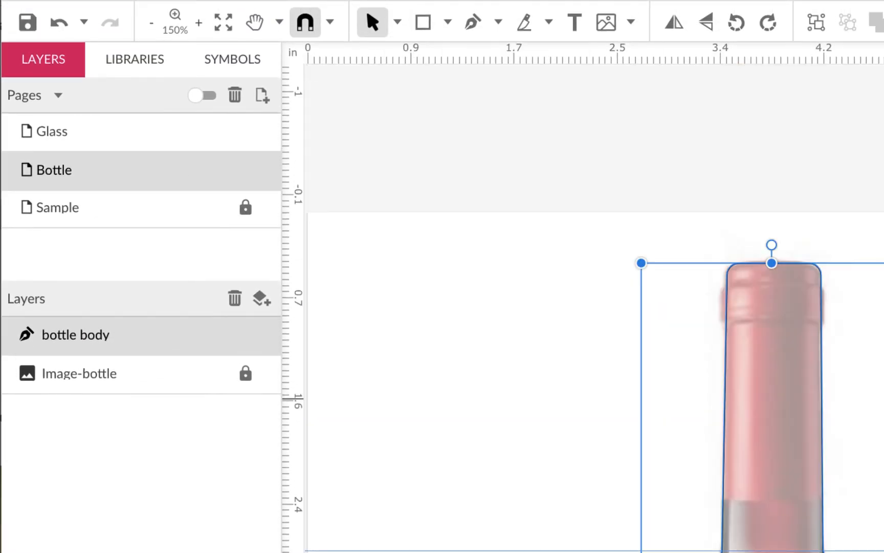
pyautogui.scroll(-8, 593, 308)
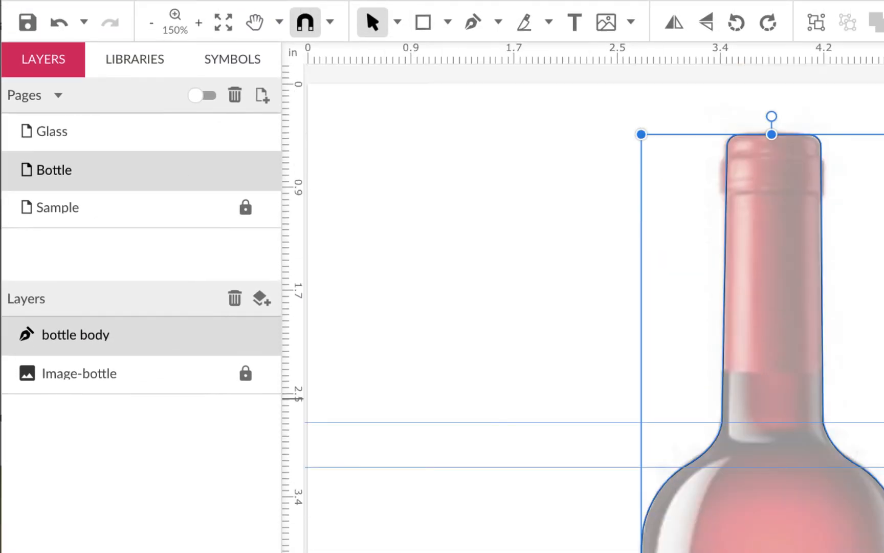
pyautogui.scroll(-6, 593, 307)
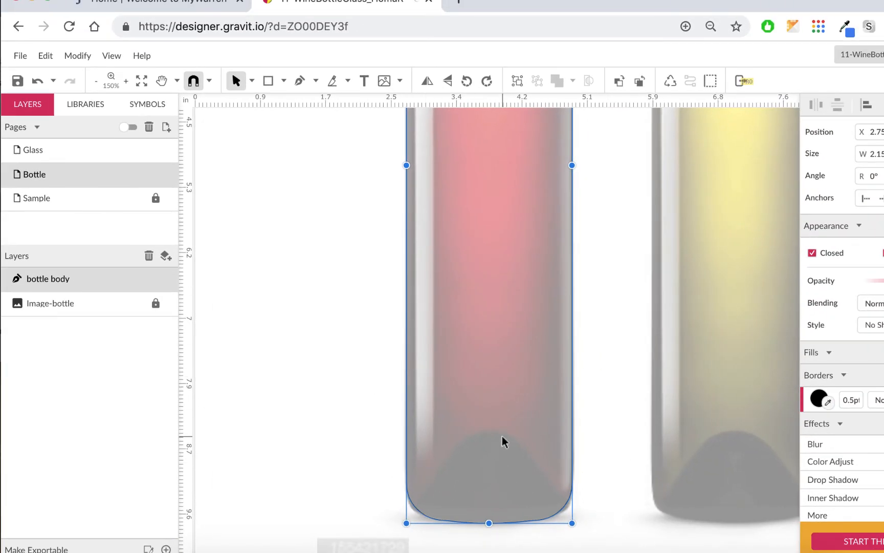
pyautogui.scroll(6, 504, 440)
pyautogui.scroll(2, 503, 440)
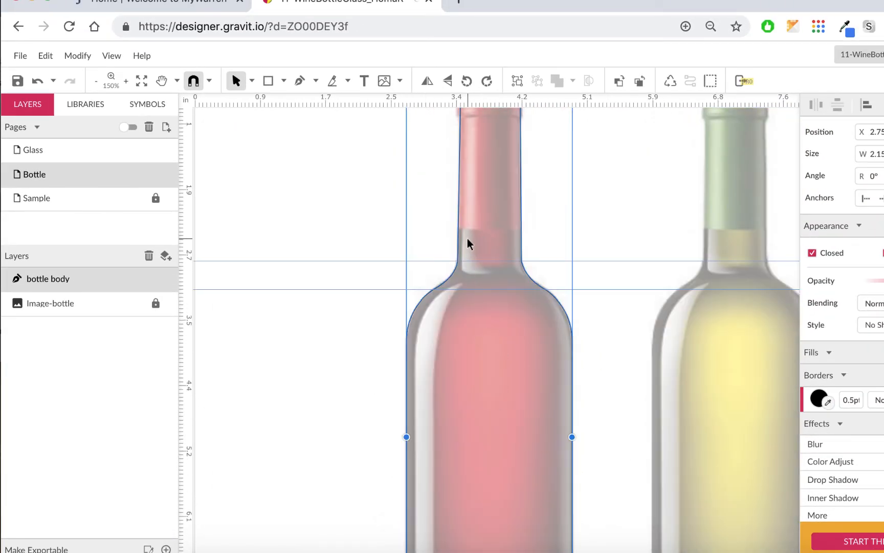
pyautogui.scroll(-8, 513, 296)
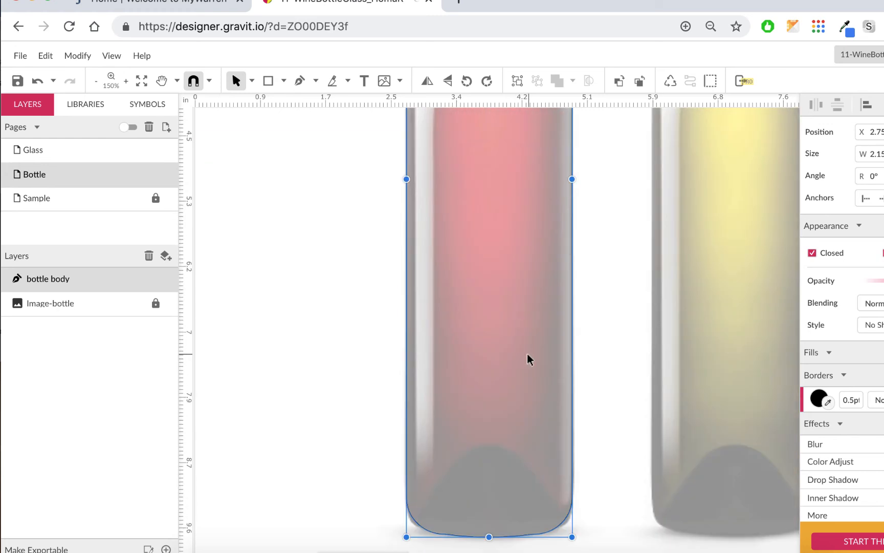
pyautogui.scroll(2, 619, 306)
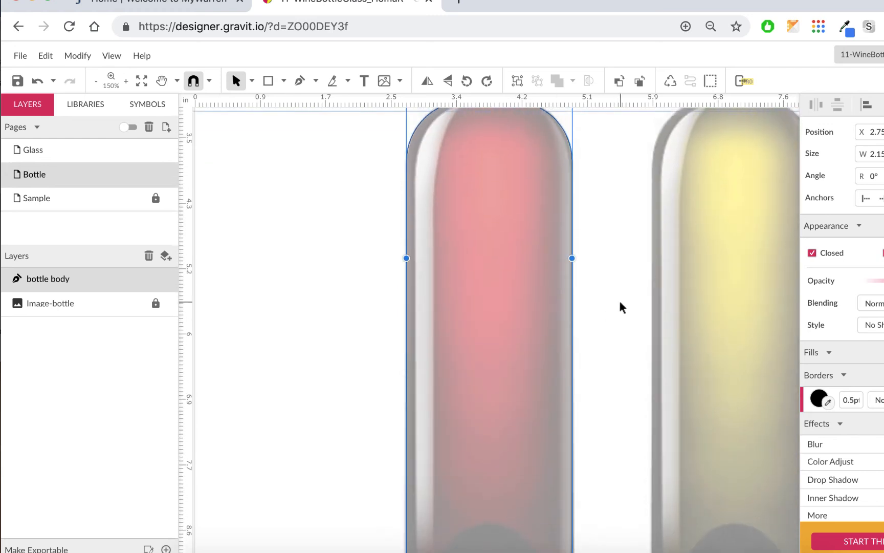
pyautogui.scroll(2, 620, 306)
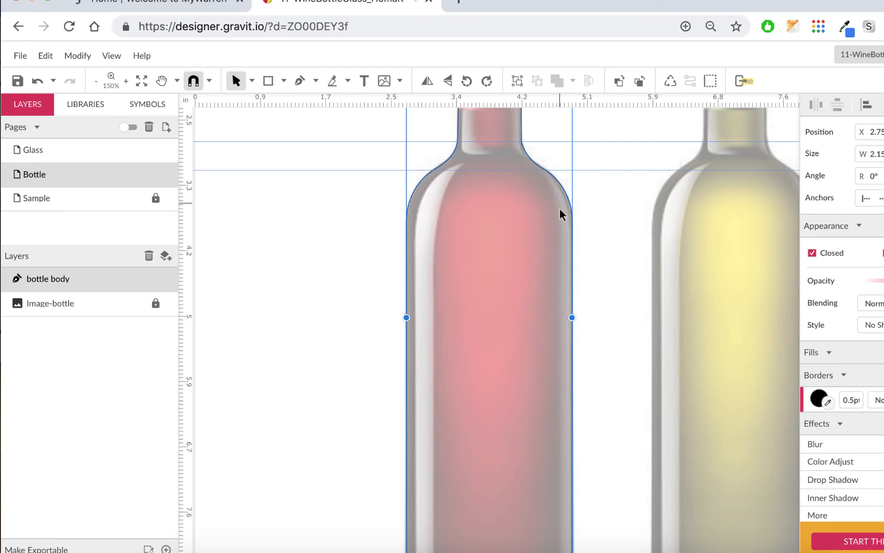
pyautogui.scroll(3, 568, 244)
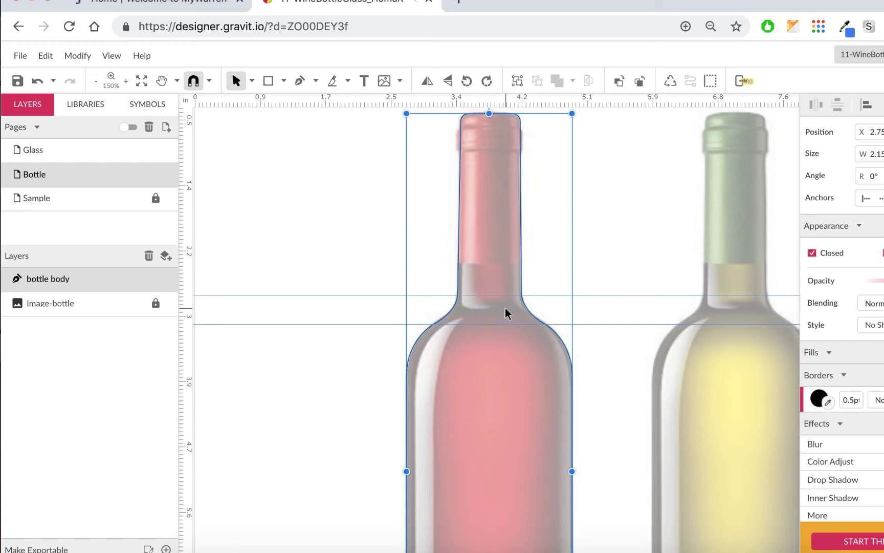
pyautogui.scroll(-1, 507, 312)
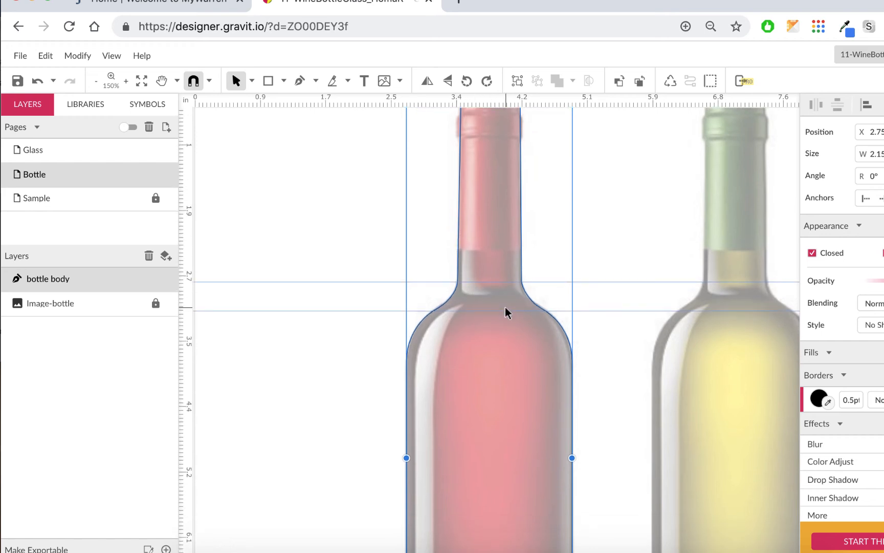
pyautogui.scroll(-3, 493, 317)
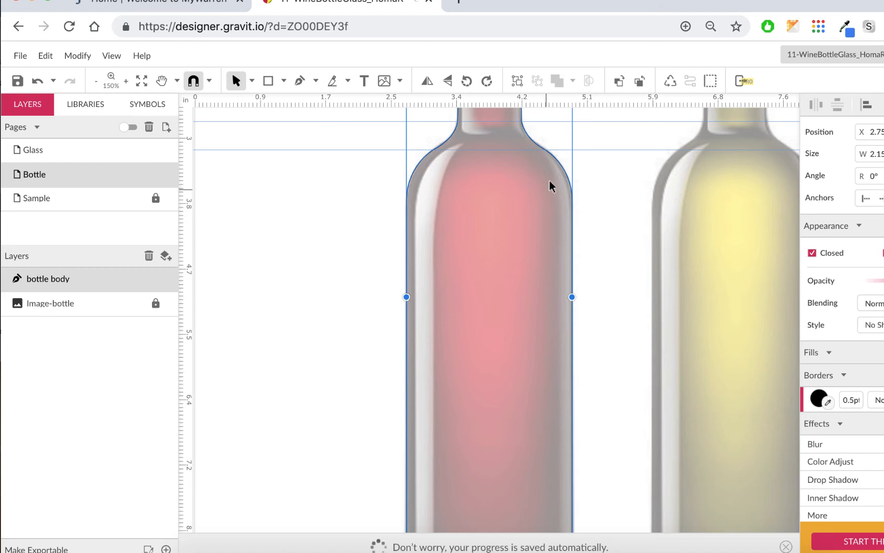
pyautogui.scroll(-1, 446, 383)
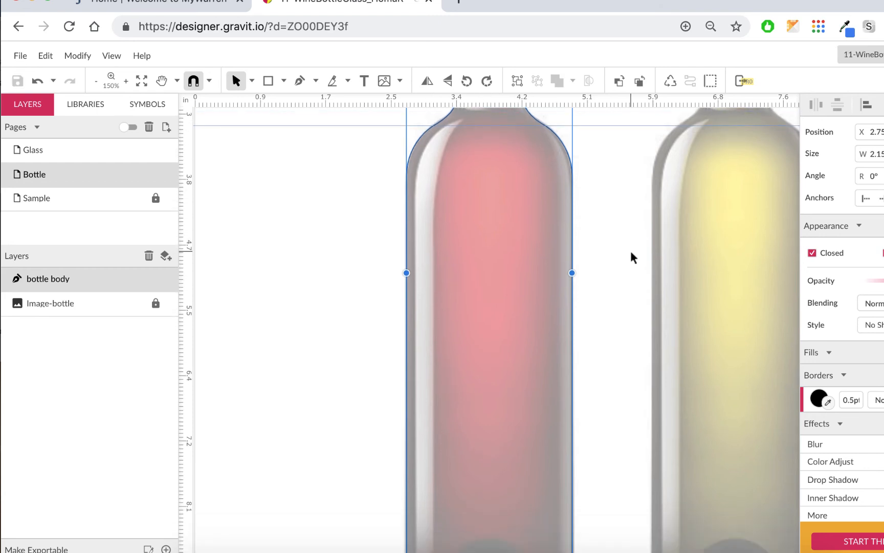
# - Draw a rectangle inside the bottle body from the shoulders to near the base and convert it to a path
pyautogui.press('super+minus')
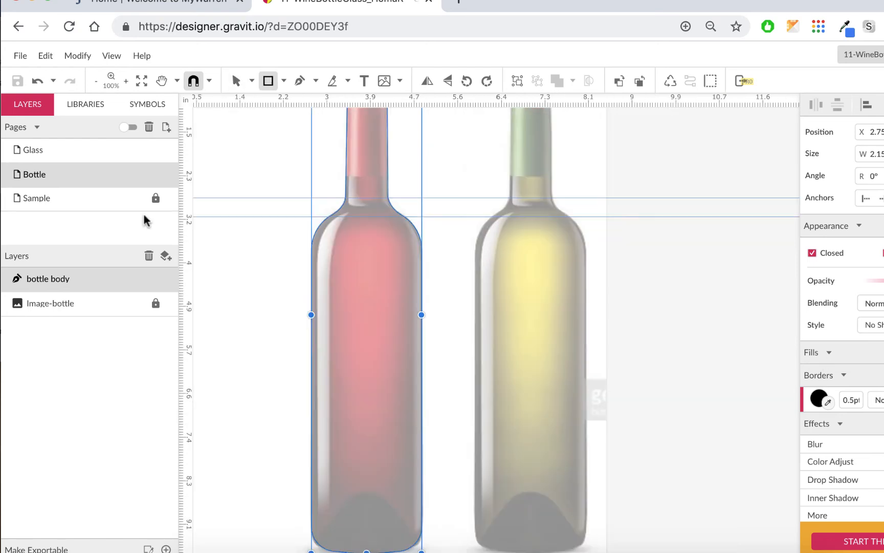
pyautogui.scroll(-2, 472, 232)
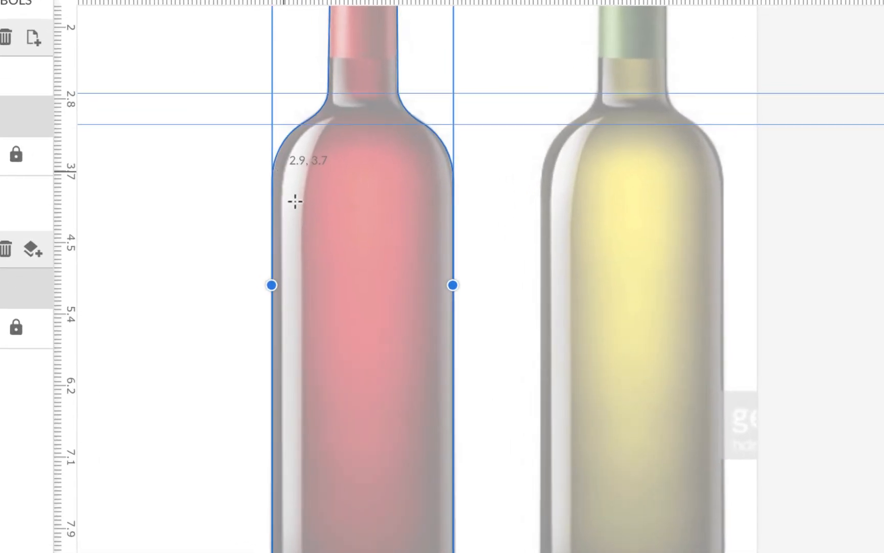
pyautogui.moveTo(294, 201); pyautogui.dragTo(443, 552)
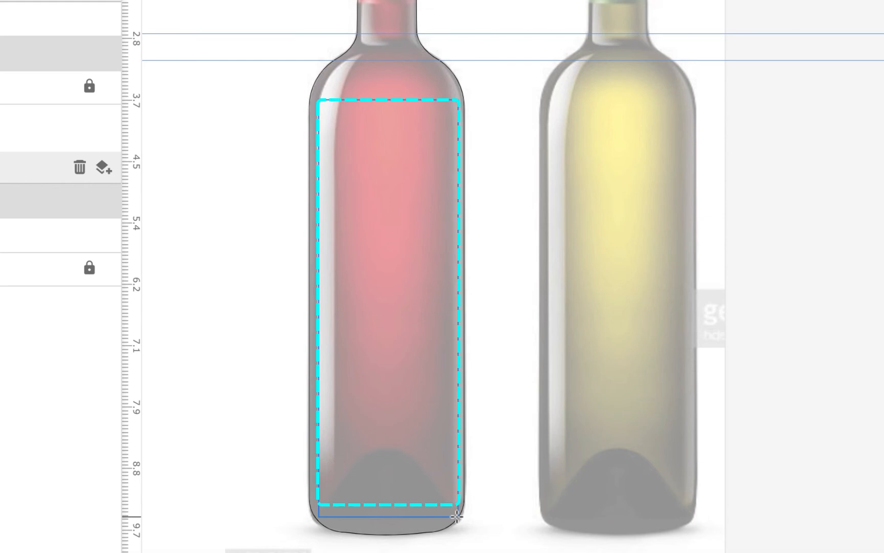
pyautogui.moveTo(456, 517); pyautogui.dragTo(455, 505)
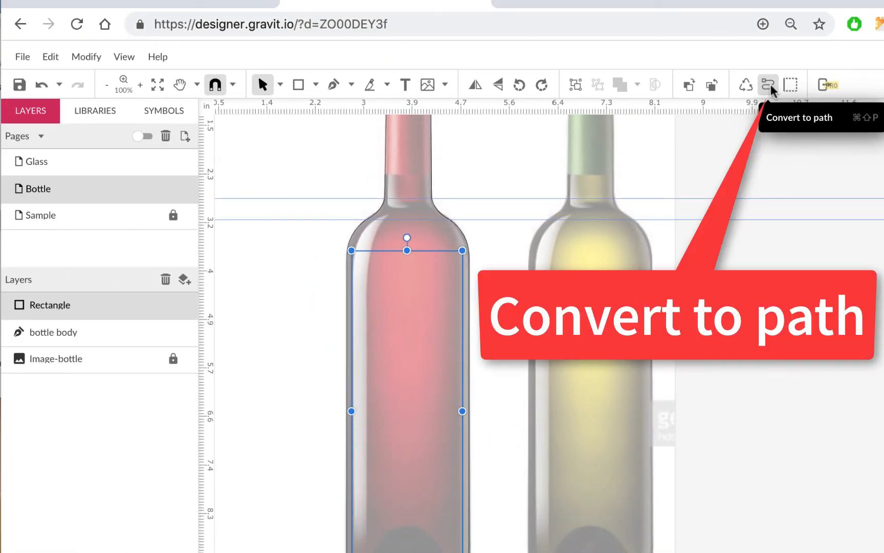
pyautogui.click(768, 86)
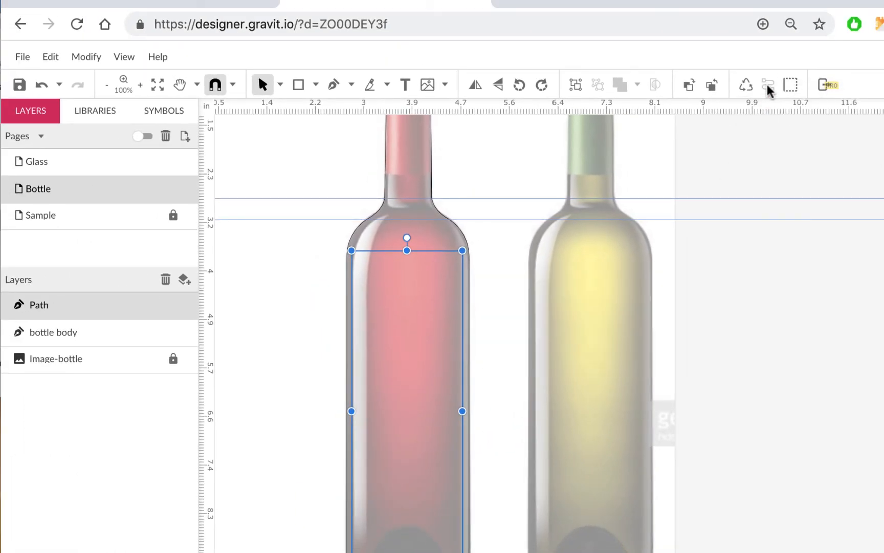
# - Rename the new Path layer as "bottle inner" and save the document
pyautogui.doubleClick(41, 306)
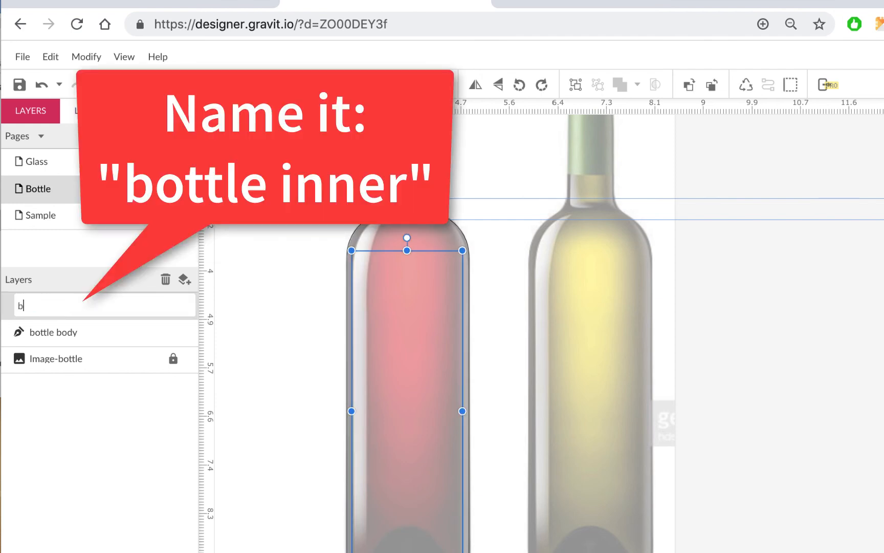
pyautogui.write('bot')
pyautogui.write('tle inner')
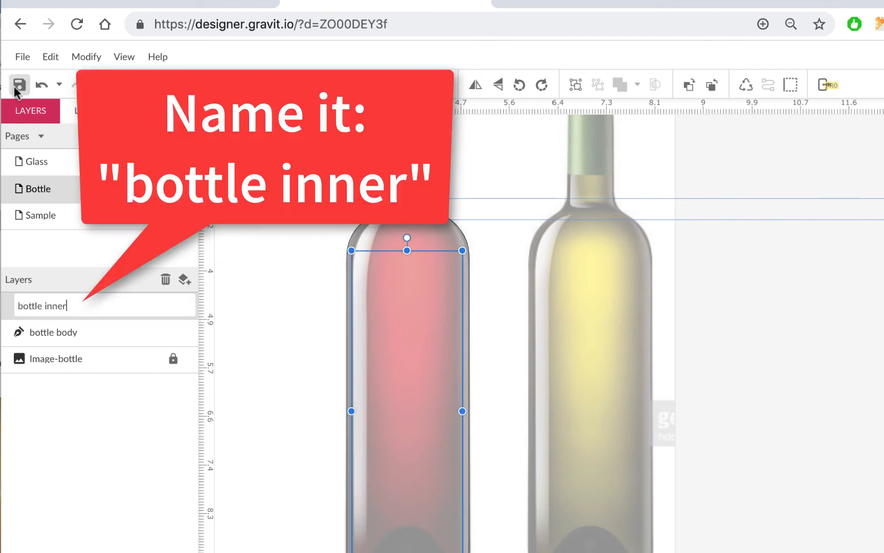
pyautogui.click(16, 87)
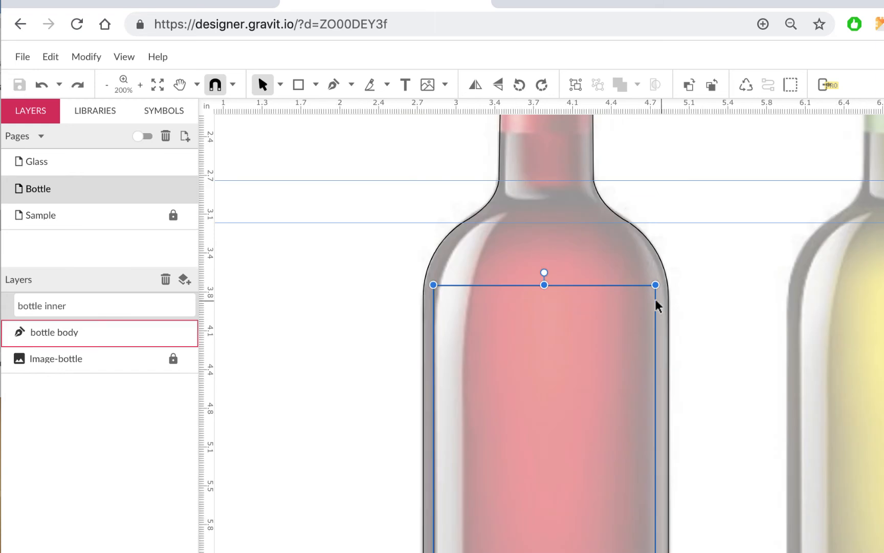
# - Bow the top segment of the bottle inner path upward into an arch below the neck with the Subselect tool
pyautogui.click(280, 85)
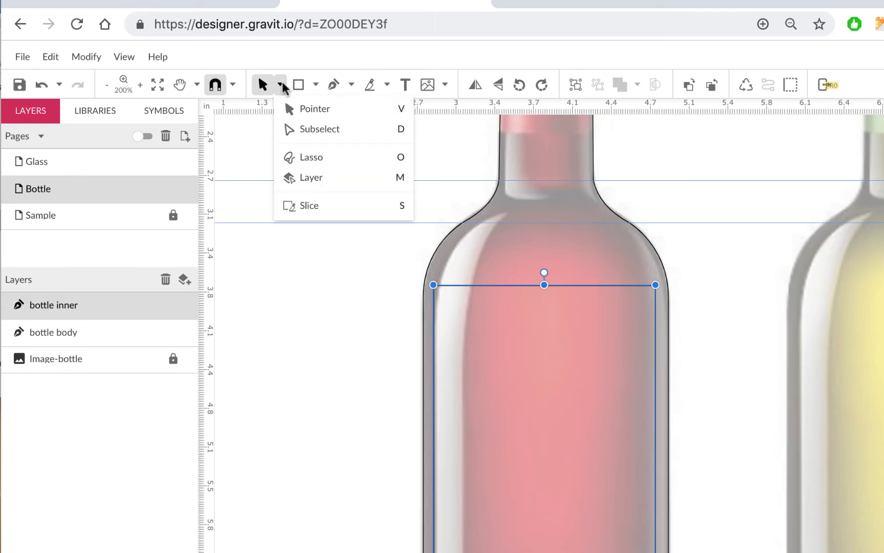
pyautogui.click(292, 127)
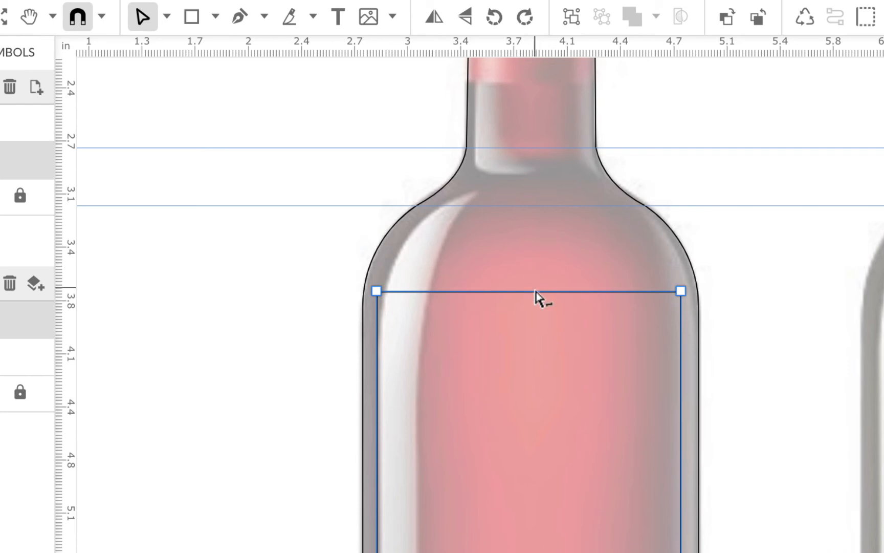
pyautogui.moveTo(535, 291); pyautogui.dragTo(532, 187)
# - Adjust both curve handles of the arch outward so it rounds evenly inside the bottle's shoulders
pyautogui.click(379, 294)
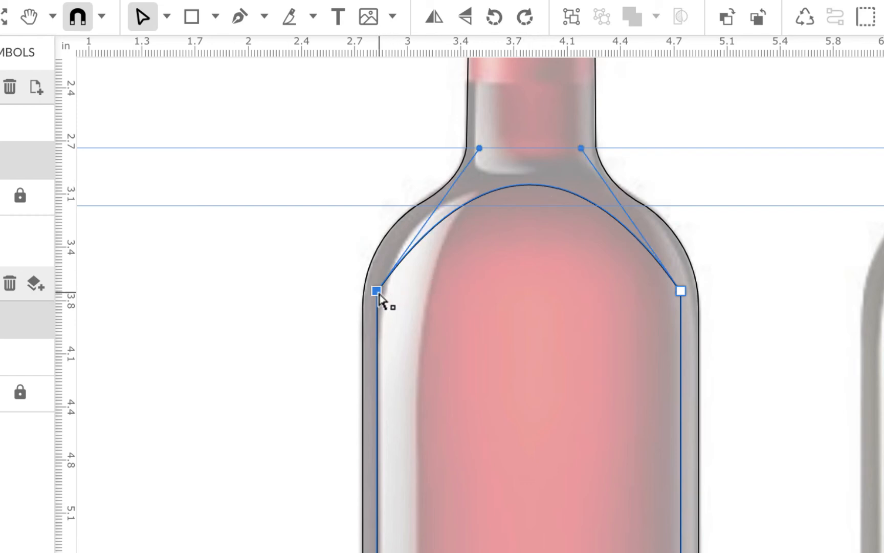
pyautogui.moveTo(479, 148); pyautogui.dragTo(433, 155)
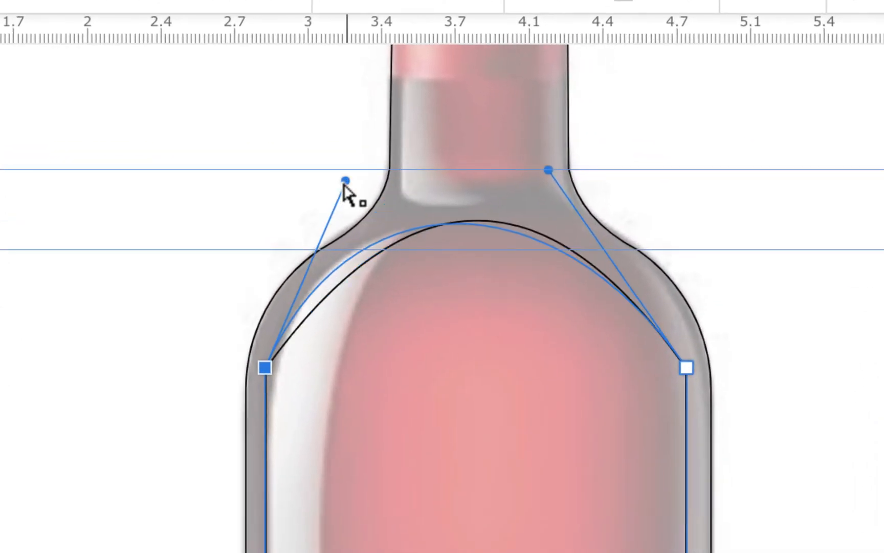
pyautogui.moveTo(342, 182); pyautogui.dragTo(344, 182)
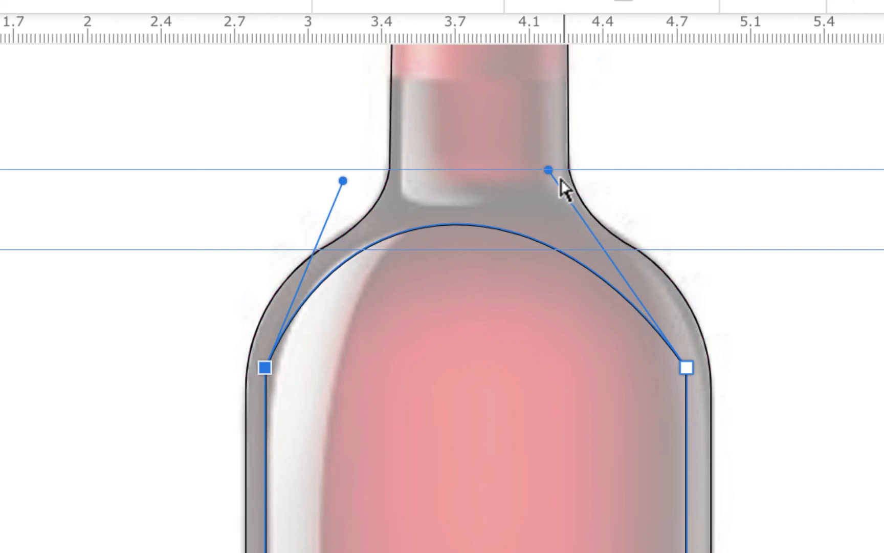
pyautogui.moveTo(548, 171); pyautogui.dragTo(605, 179)
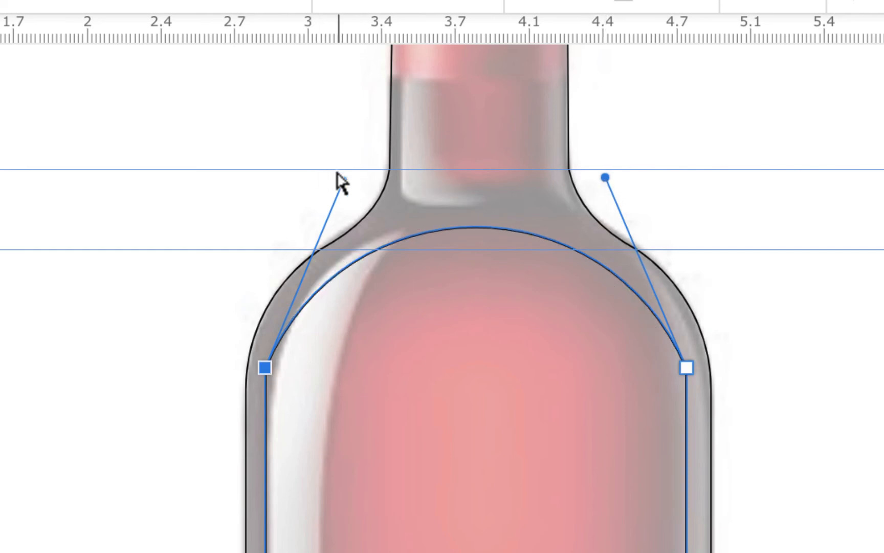
pyautogui.moveTo(345, 186); pyautogui.dragTo(345, 169)
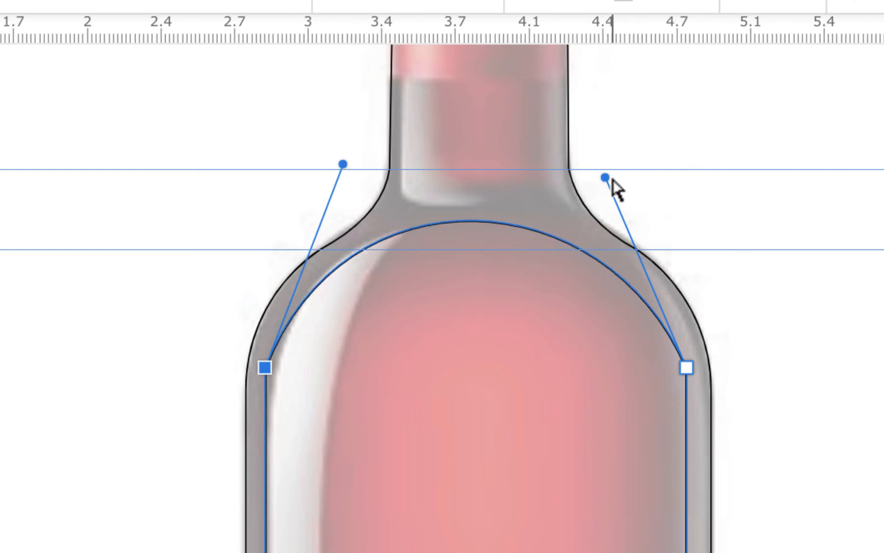
pyautogui.moveTo(606, 177); pyautogui.dragTo(608, 174)
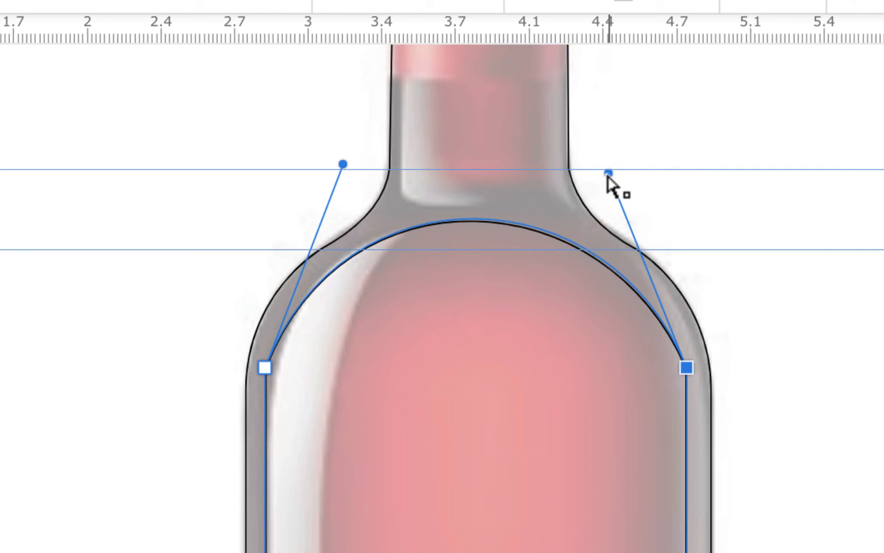
pyautogui.click(265, 367)
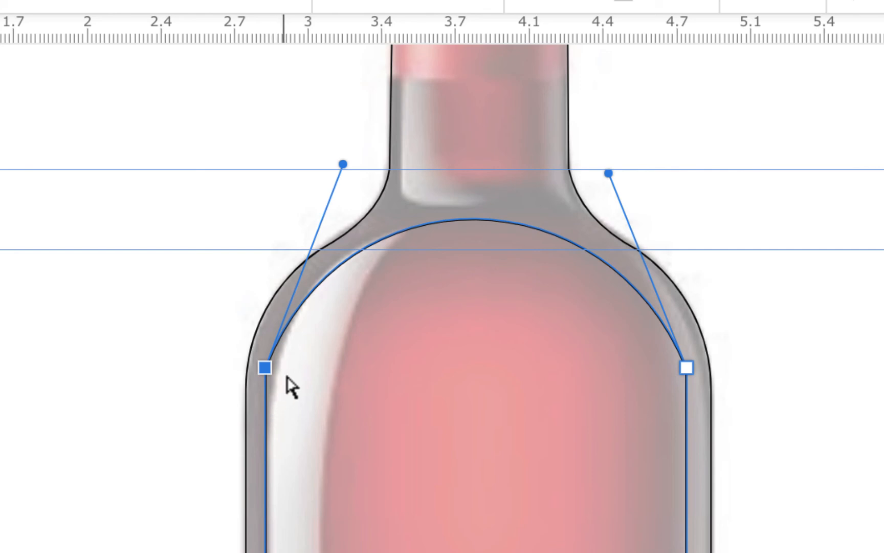
pyautogui.scroll(-10, 695, 418)
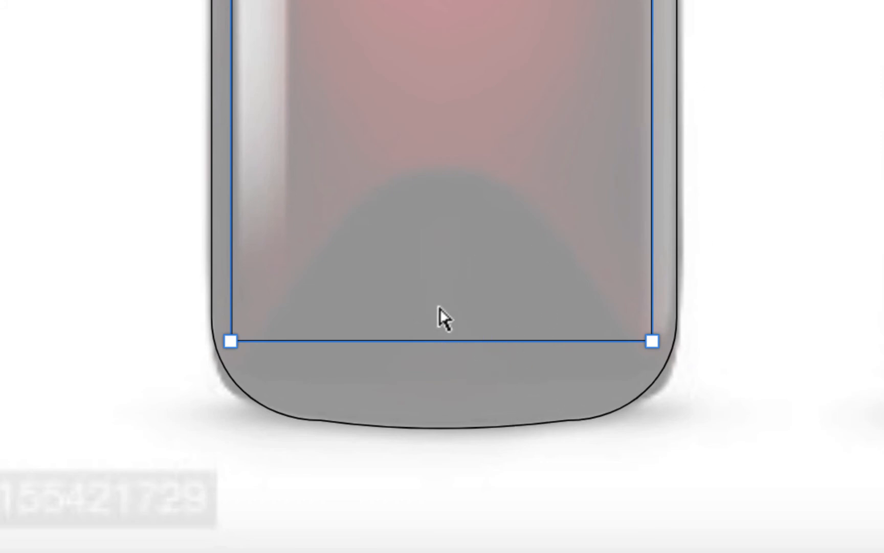
pyautogui.moveTo(443, 343); pyautogui.dragTo(459, 172)
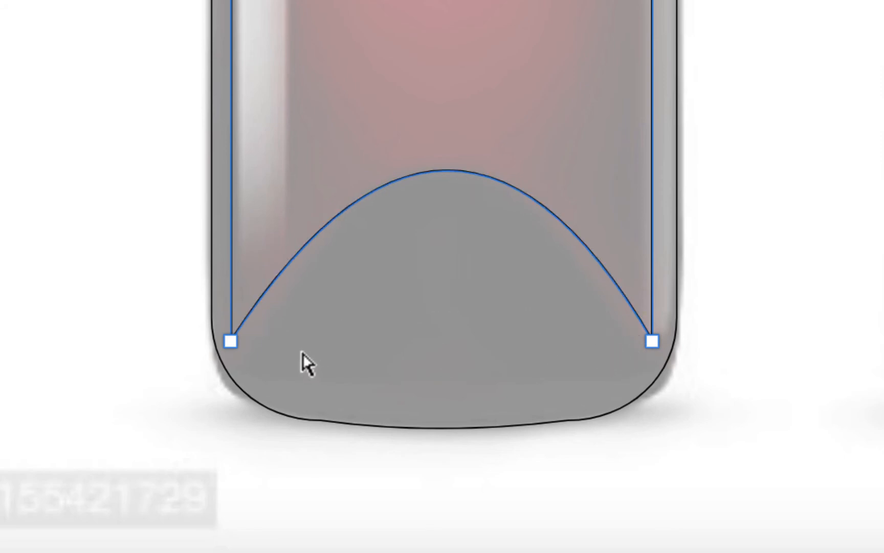
pyautogui.hotkey('ctrl', 'z')
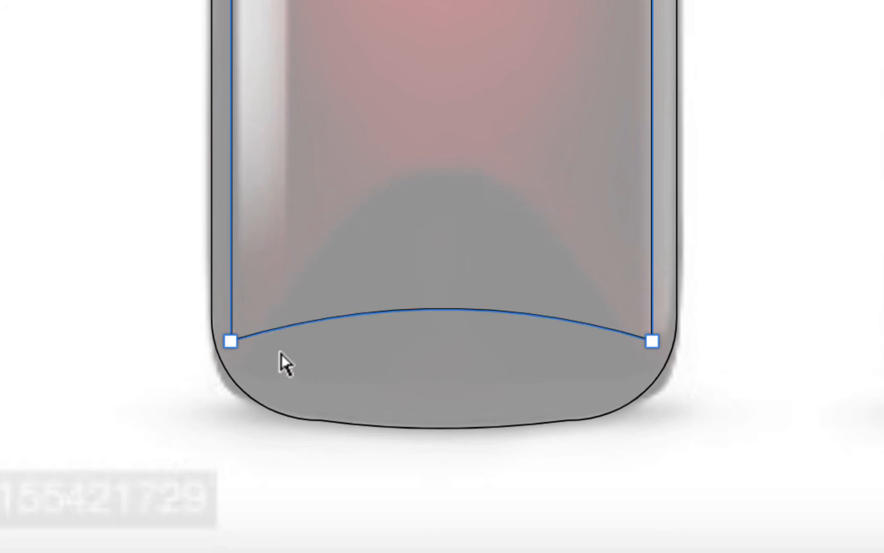
pyautogui.hotkey('ctrl', 'z')
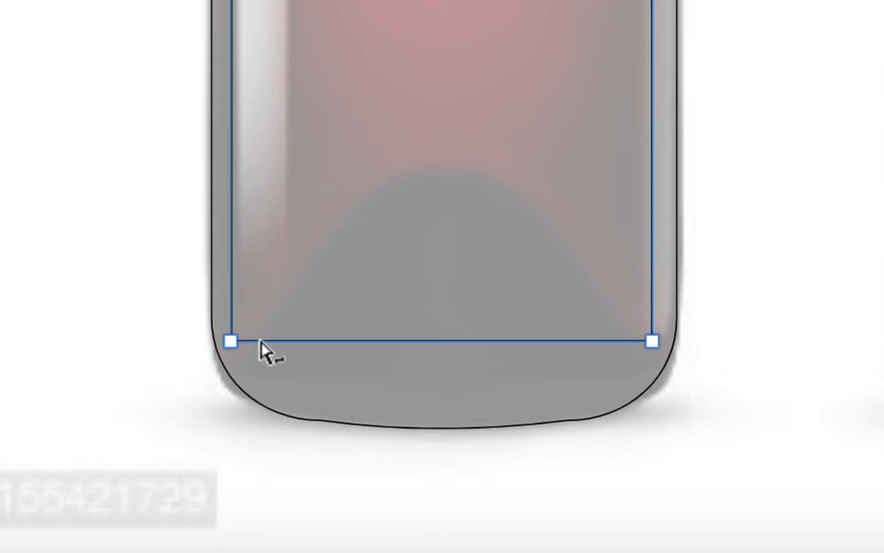
# - Add points near both ends of the inner path's bottom segment, arching the middle along the base hollow and bowing the short end pieces slightly downward
pyautogui.click(260, 341)
pyautogui.moveTo(450, 344); pyautogui.dragTo(452, 175)
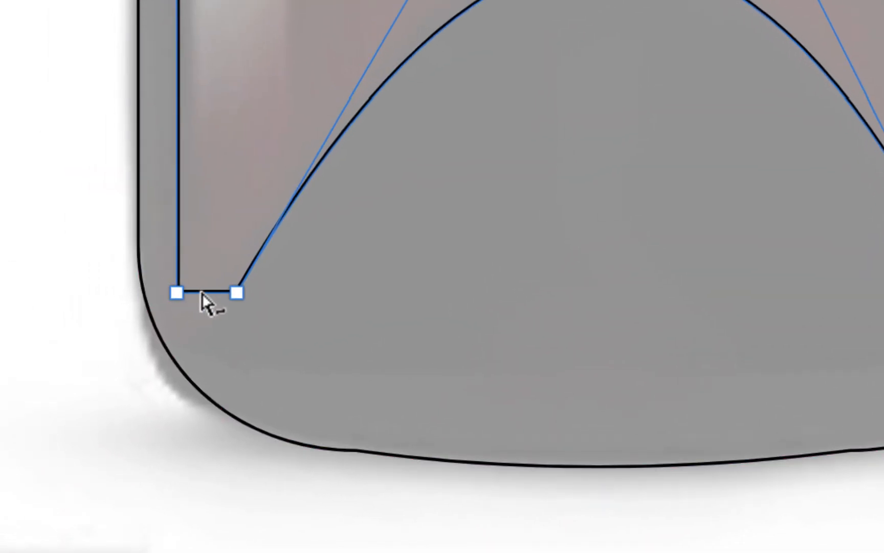
pyautogui.moveTo(204, 306)
pyautogui.mouseDown()
pyautogui.moveTo(210, 325)
pyautogui.moveTo(201, 321)
pyautogui.mouseUp()
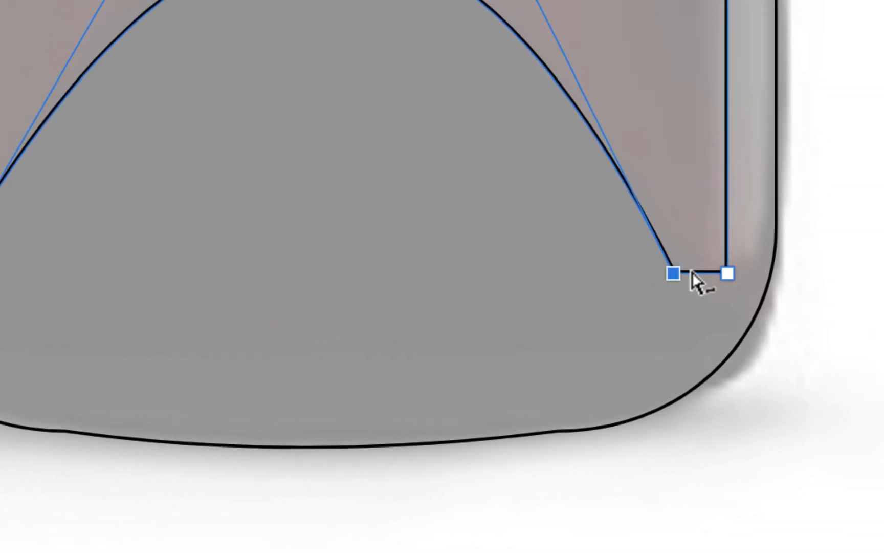
pyautogui.moveTo(696, 271); pyautogui.dragTo(697, 293)
# - Review the bottle inner outline against the photo from neck to base and save the document
pyautogui.scroll(12, 560, 295)
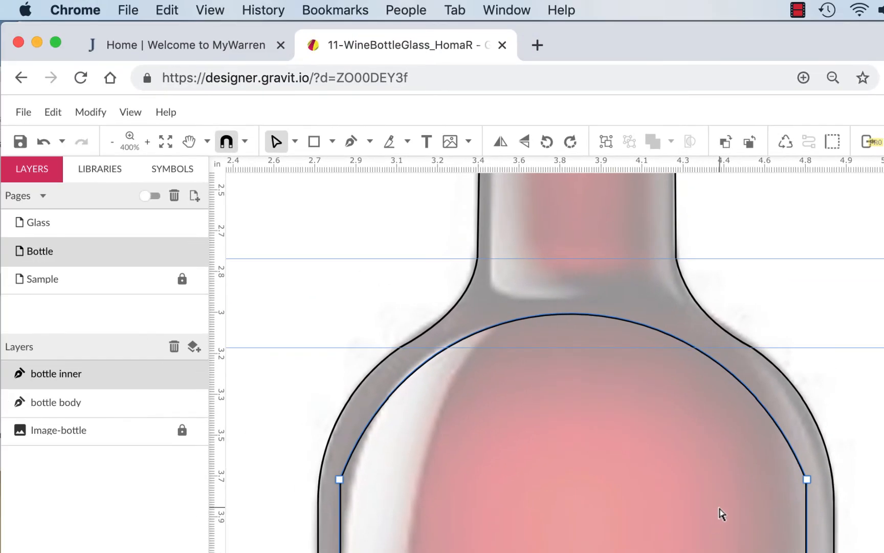
pyautogui.press('super+minus')
pyautogui.press('super+minus')
pyautogui.press('super+minus')
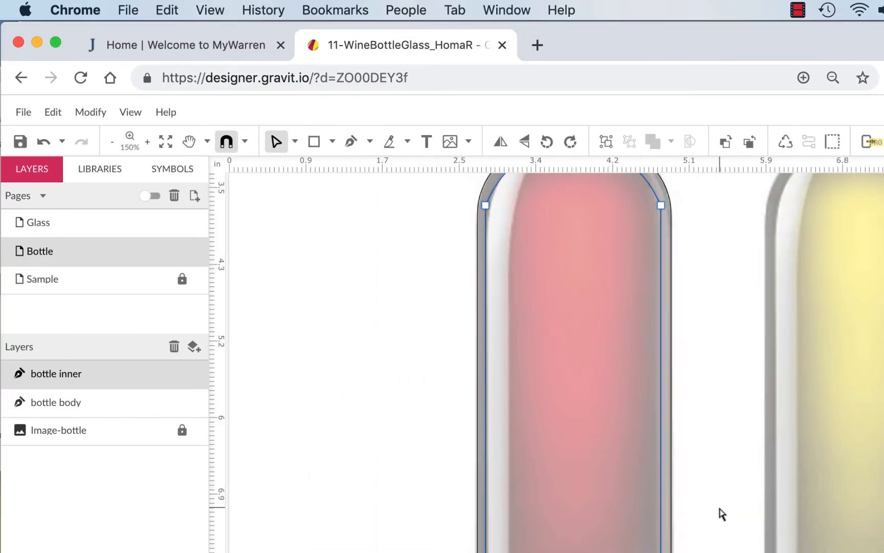
pyautogui.scroll(10, 740, 509)
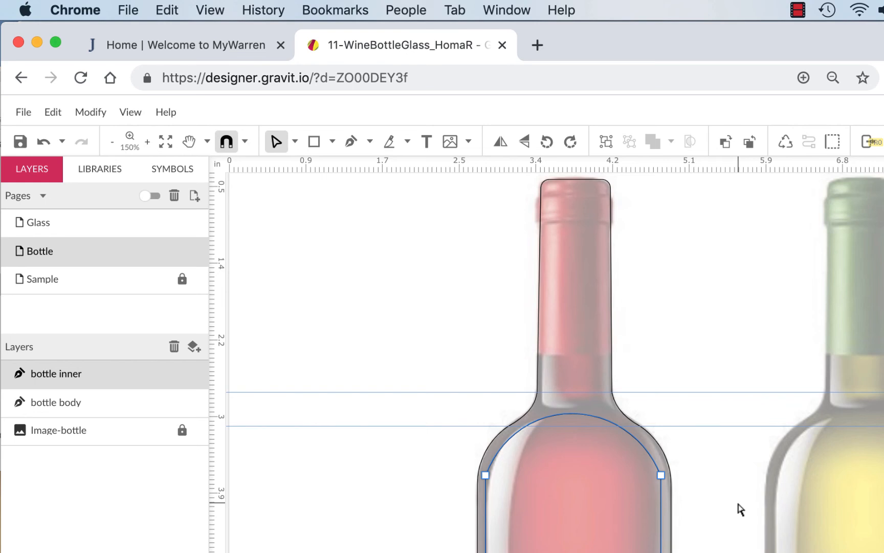
pyautogui.scroll(-5, 712, 444)
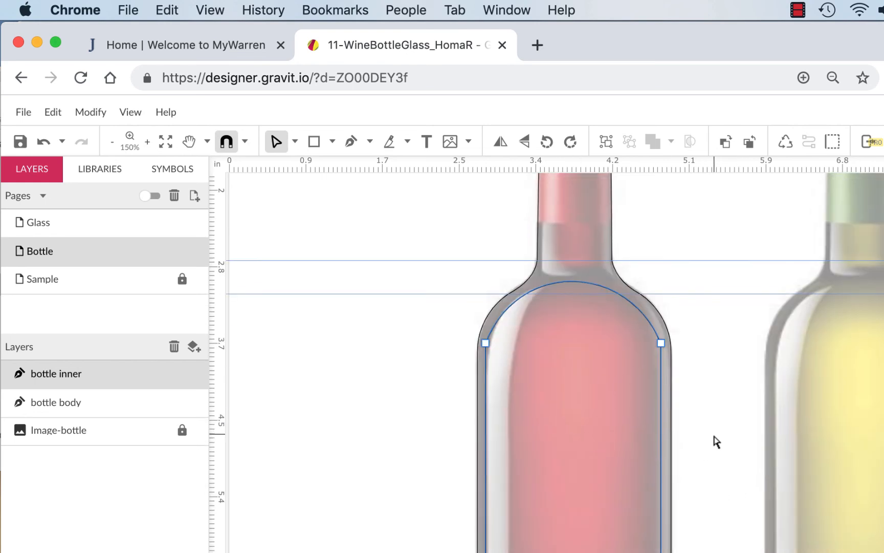
pyautogui.scroll(-2, 709, 398)
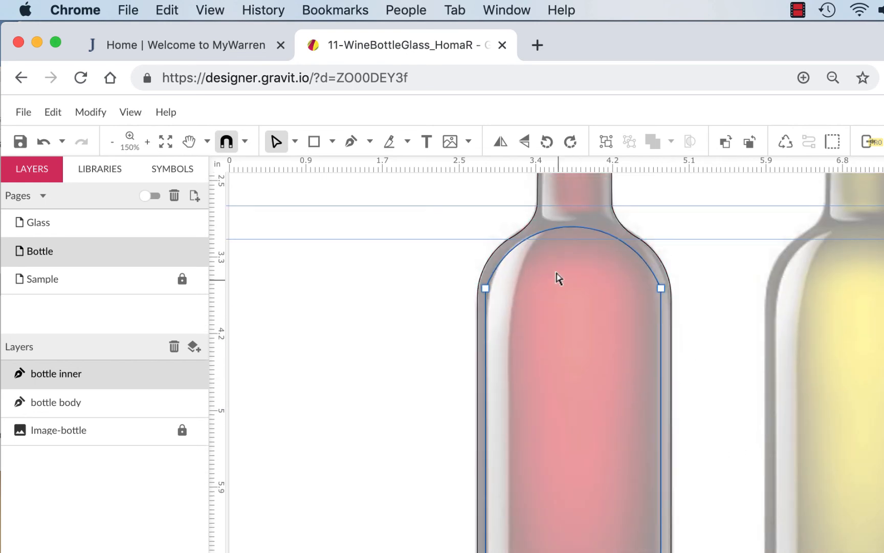
pyautogui.scroll(-5, 700, 447)
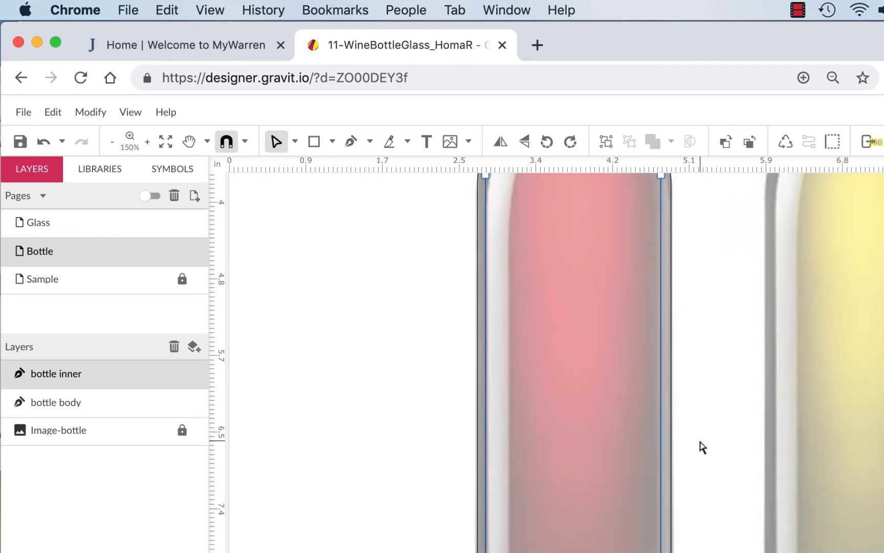
pyautogui.scroll(12, 699, 441)
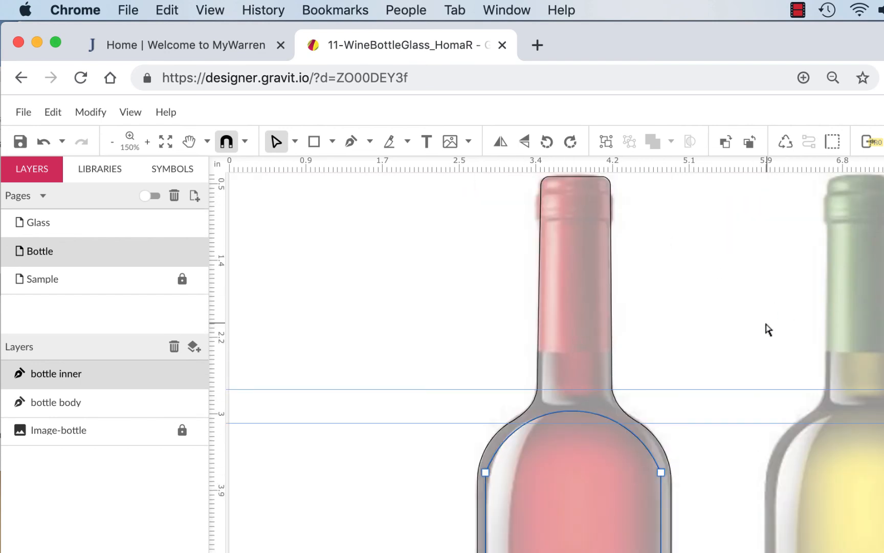
pyautogui.scroll(-16, 739, 370)
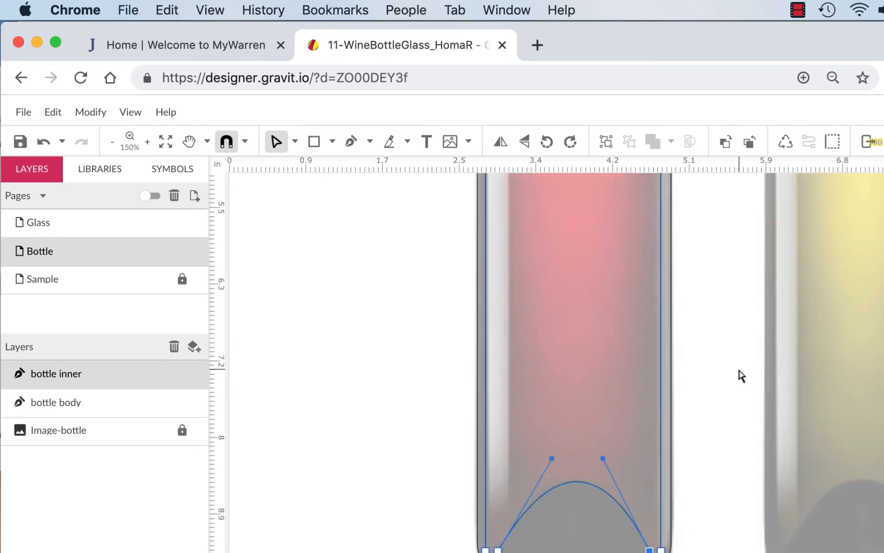
pyautogui.scroll(5, 739, 370)
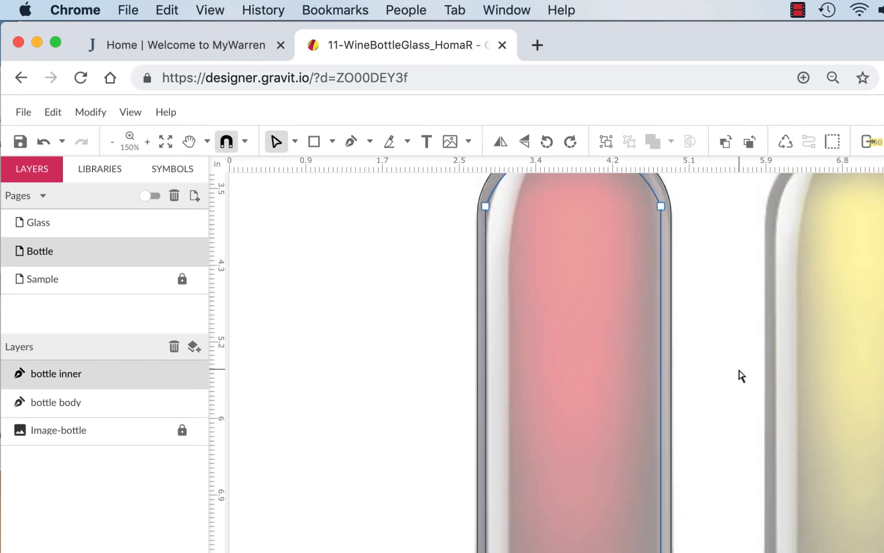
pyautogui.click(19, 142)
# - Draw a rectangle over the raised band near the top of the bottle neck, slightly wider than the neck, and pull both sides in symmetrically
pyautogui.scroll(13, 701, 369)
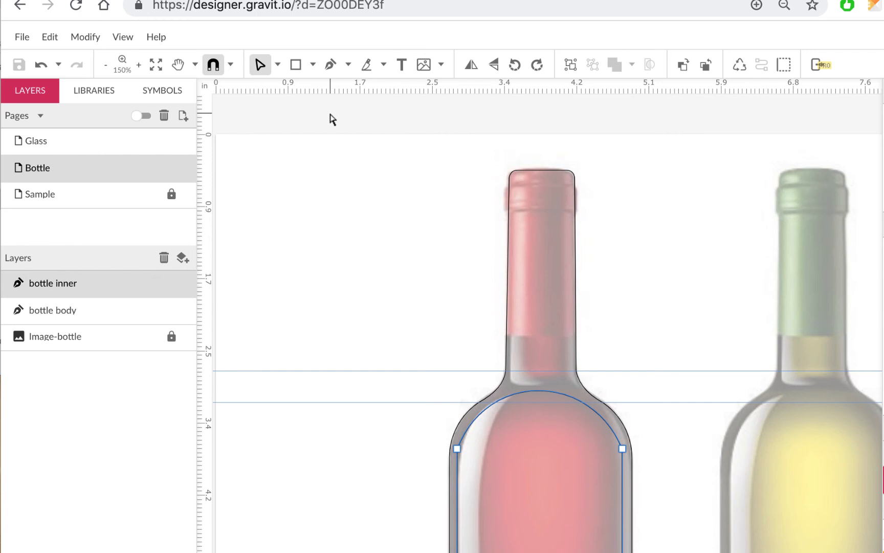
pyautogui.moveTo(494, 261); pyautogui.dragTo(578, 316)
pyautogui.hotkey('ctrl', '+')
pyautogui.moveTo(629, 367); pyautogui.dragTo(621, 369)
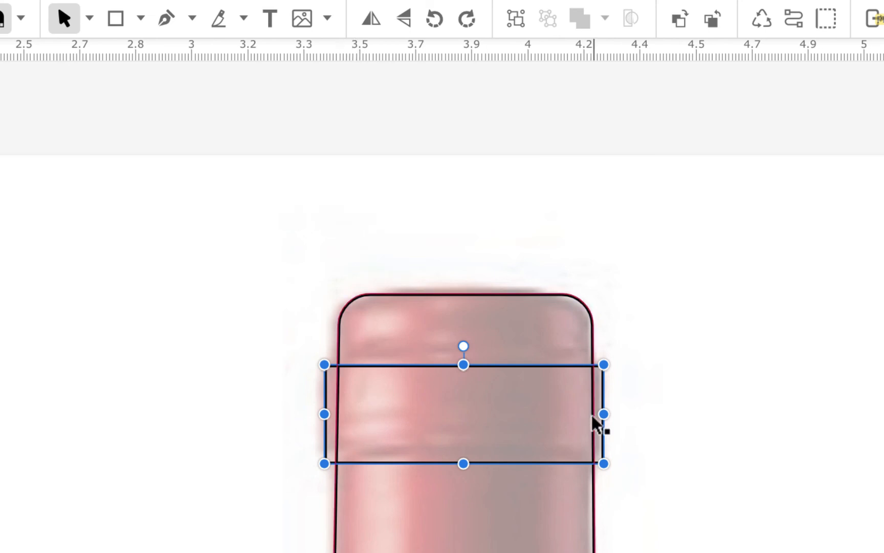
pyautogui.moveTo(604, 415); pyautogui.dragTo(599, 417)
pyautogui.moveTo(325, 414); pyautogui.dragTo(327, 414)
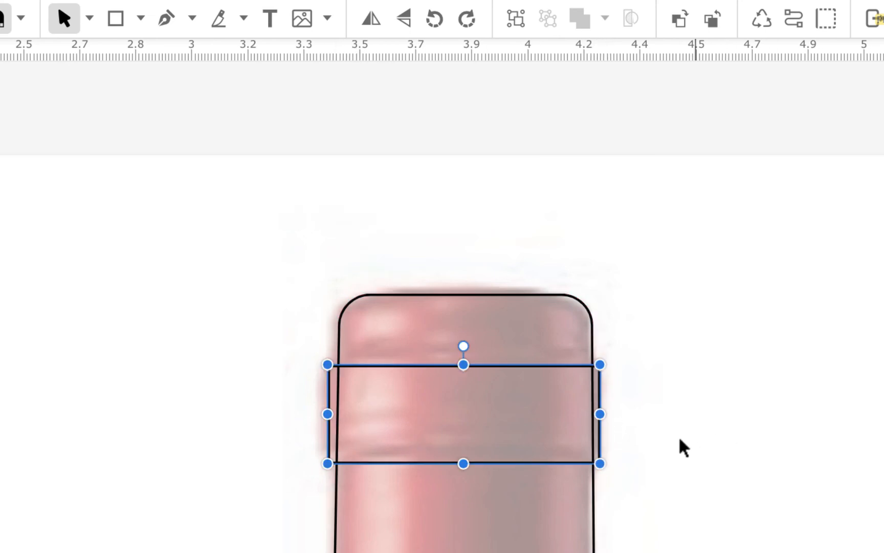
# - Round the corners of the band rectangle, raise its top edge and adjust both sides to overhang the neck evenly
pyautogui.moveTo(602, 416); pyautogui.dragTo(602, 415)
pyautogui.click(90, 20)
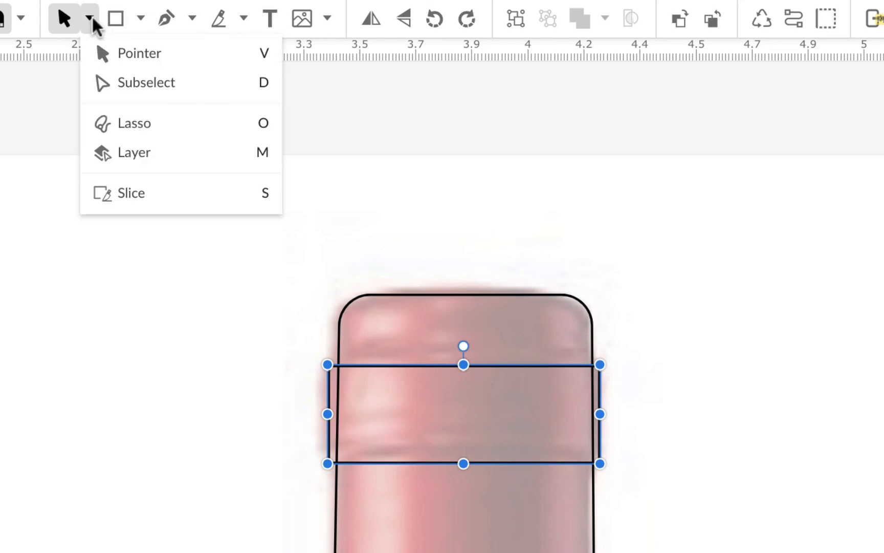
pyautogui.click(100, 83)
pyautogui.moveTo(339, 378); pyautogui.dragTo(318, 413)
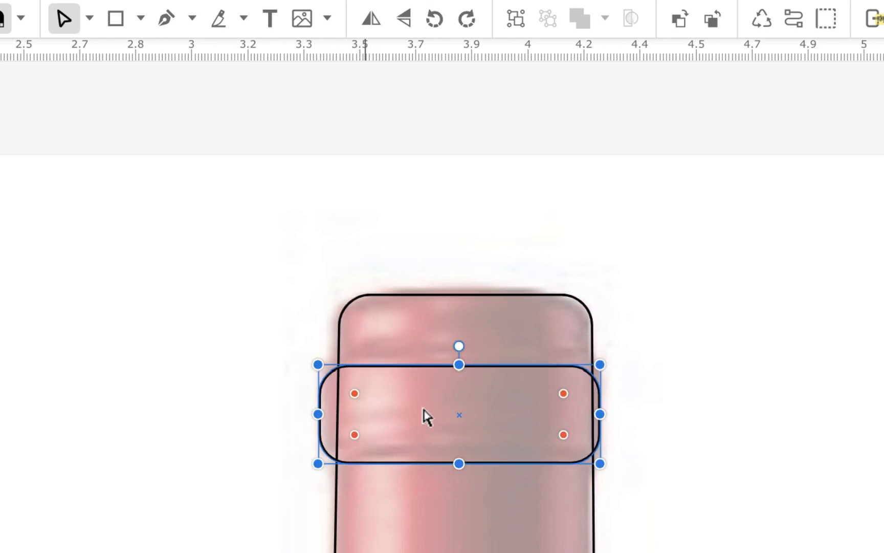
pyautogui.moveTo(600, 414); pyautogui.dragTo(573, 391)
pyautogui.moveTo(458, 364); pyautogui.dragTo(460, 354)
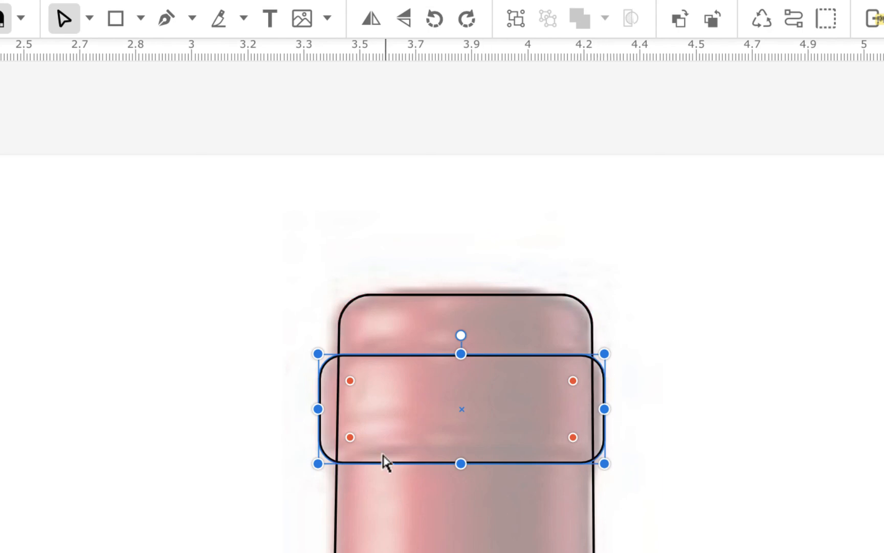
pyautogui.moveTo(318, 407); pyautogui.dragTo(324, 408)
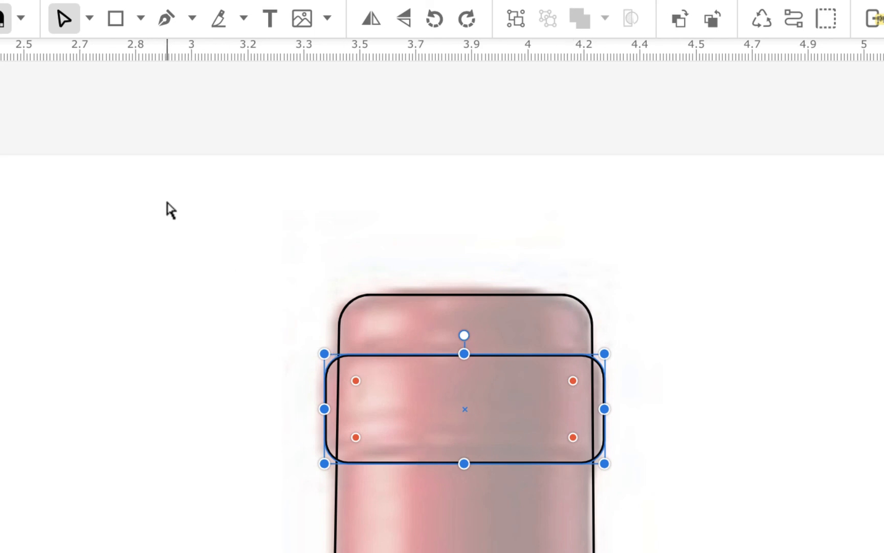
# - Convert the rounded band rectangle to a path and unite it with the bottle body outline
pyautogui.click(790, 20)
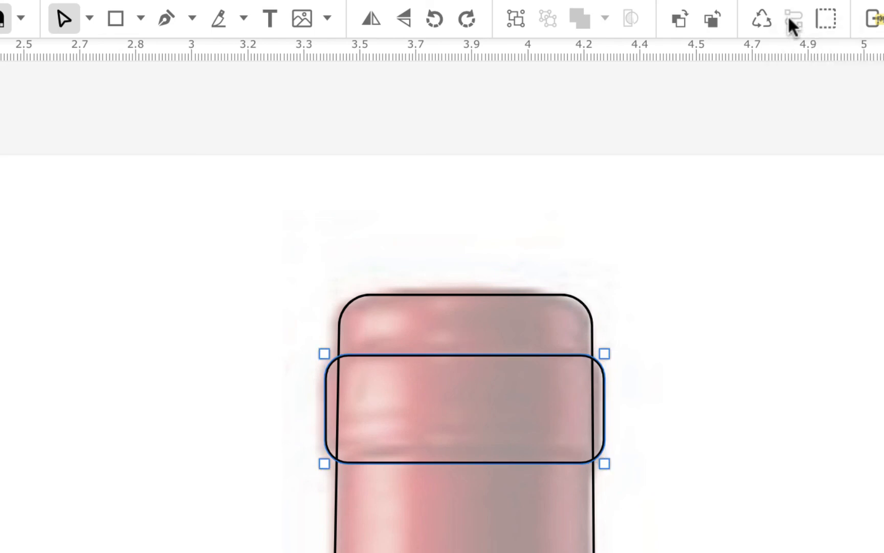
pyautogui.click(88, 17)
pyautogui.click(95, 55)
pyautogui.moveTo(238, 265); pyautogui.dragTo(738, 534)
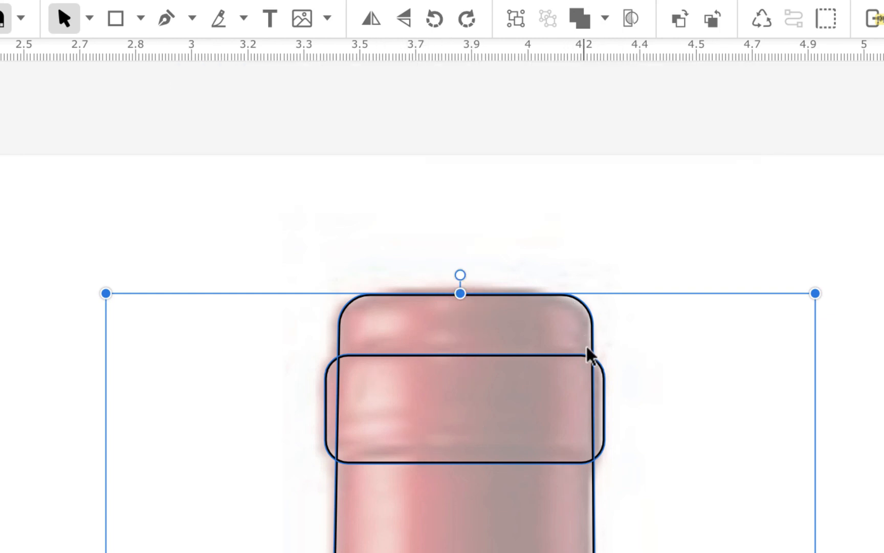
pyautogui.click(588, 18)
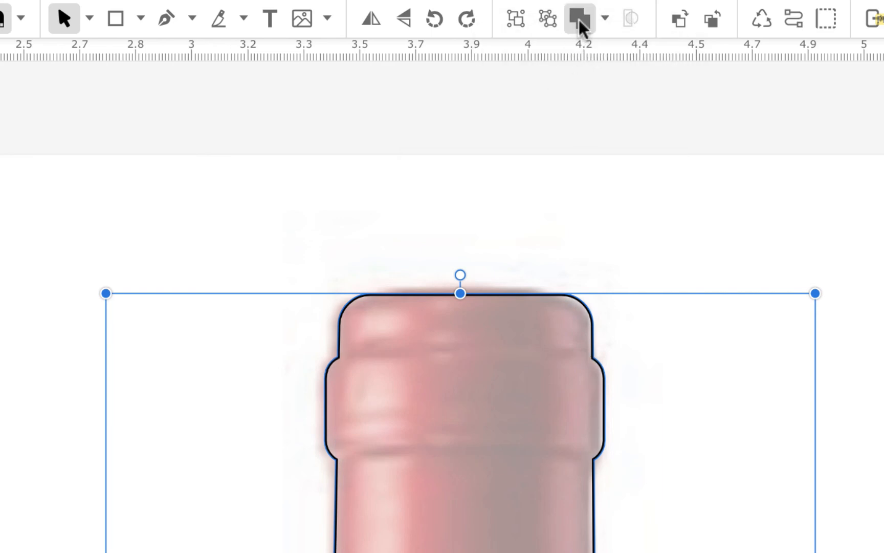
# - Convert the united bottle outline into an editable path
pyautogui.scroll(-10, 579, 175)
pyautogui.scroll(-10, 579, 175)
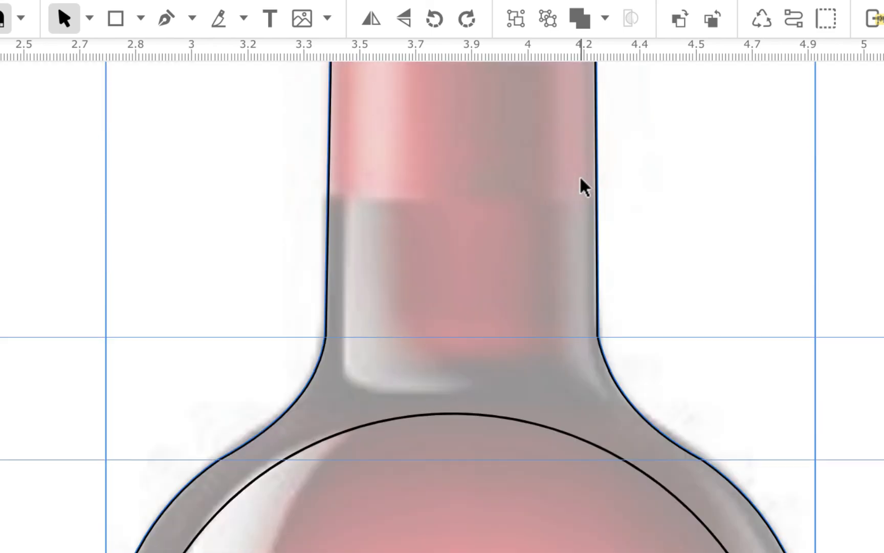
pyautogui.scroll(-10, 531, 405)
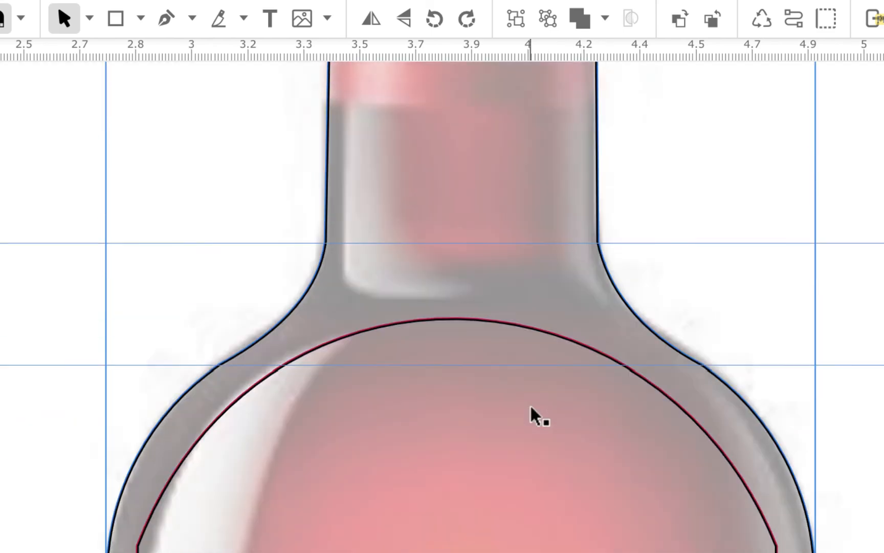
pyautogui.scroll(-6, 530, 400)
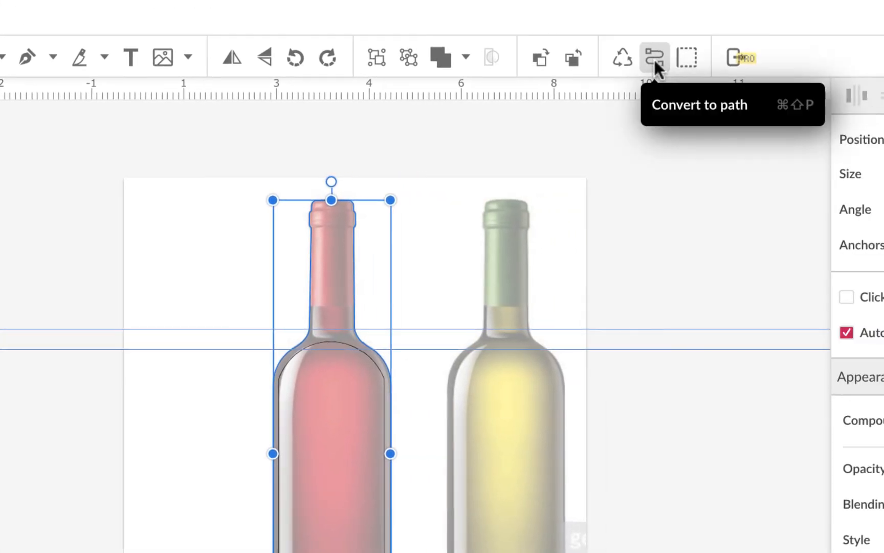
pyautogui.click(654, 58)
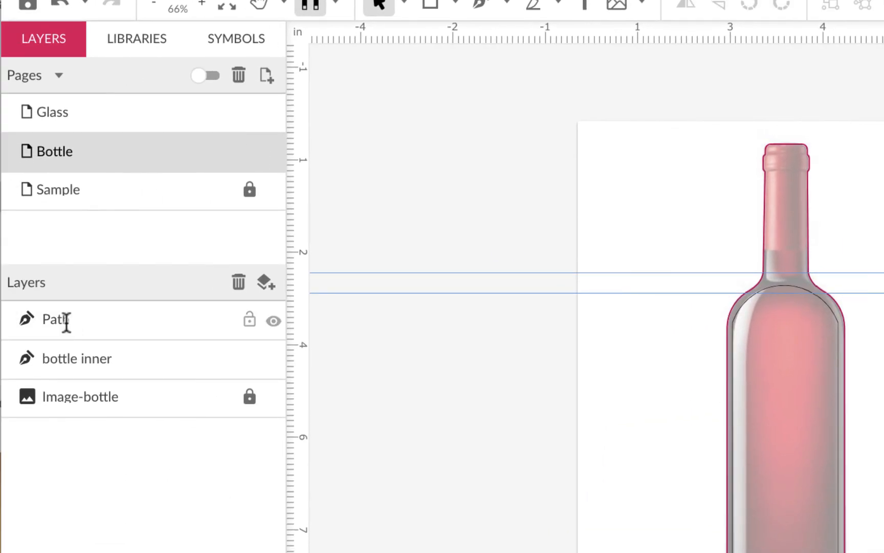
# - Rename the united path's layer "bottle body" and place it below the "bottle inner" layer
pyautogui.doubleClick(65, 320)
pyautogui.write('b')
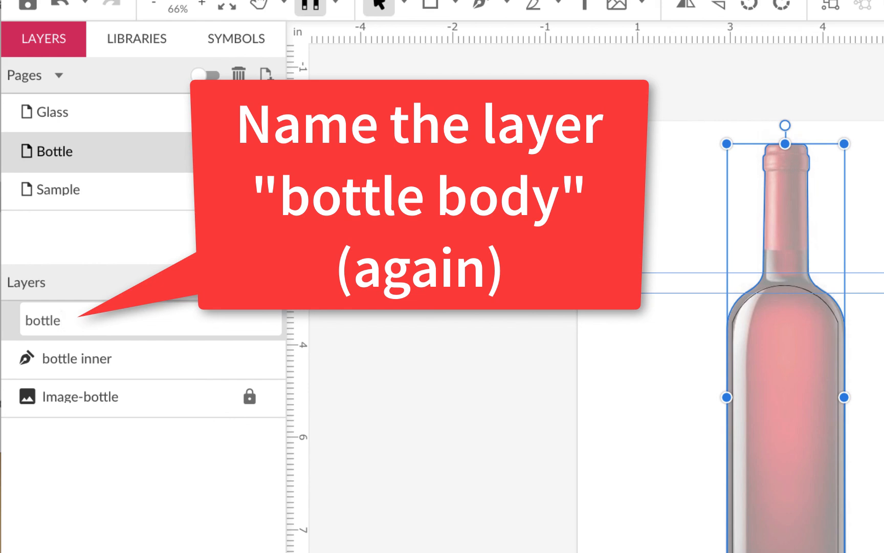
pyautogui.write('ottle ')
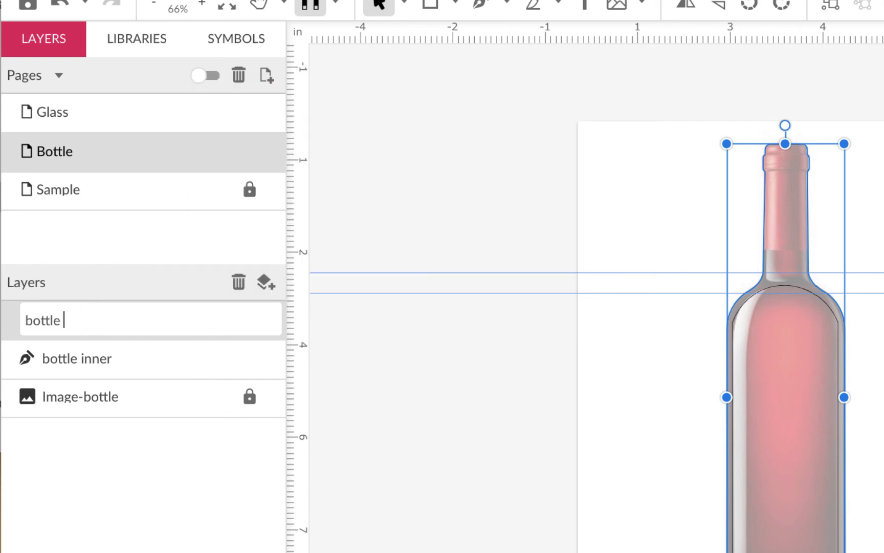
pyautogui.write('body')
pyautogui.press('Return')
pyautogui.moveTo(142, 317); pyautogui.dragTo(138, 373)
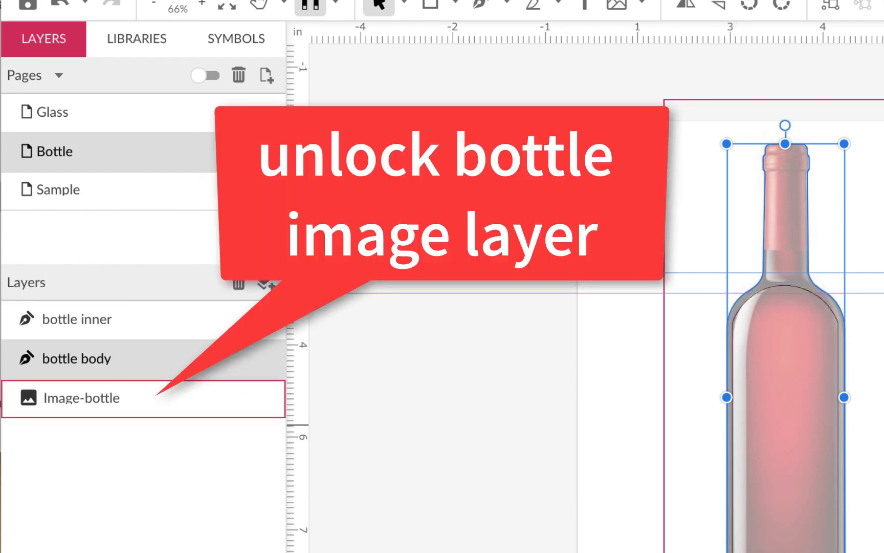
# - Move the bottle photo sideways so the red bottle sits beside the traced outlines, and raise its opacity to full
pyautogui.moveTo(671, 420); pyautogui.dragTo(820, 443)
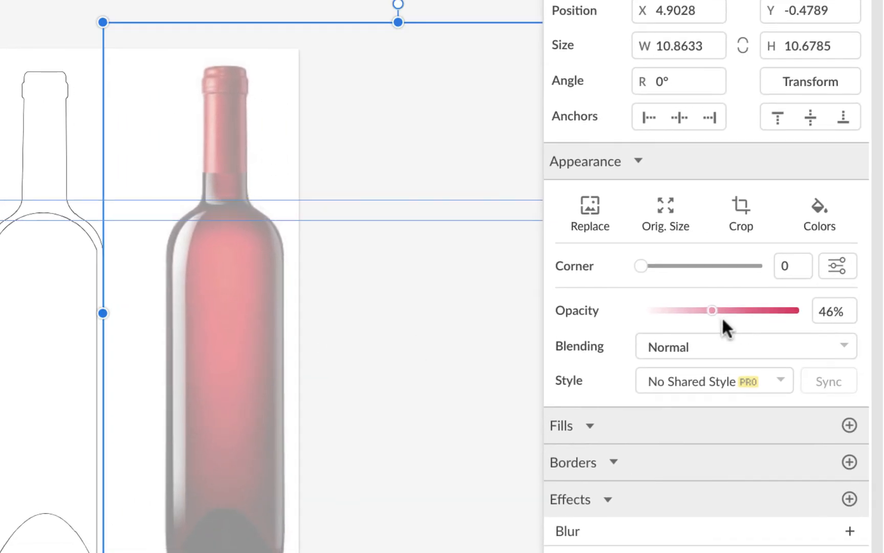
pyautogui.moveTo(713, 310); pyautogui.dragTo(815, 301)
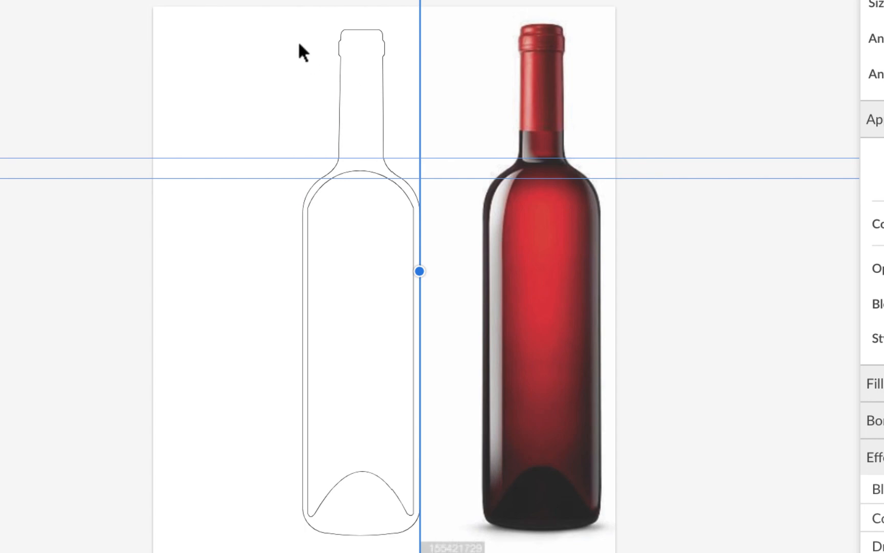
pyautogui.press('Delete')
# - Duplicate the bottle body outline and place the copy on the blank area to the left of the original
pyautogui.click(385, 71)
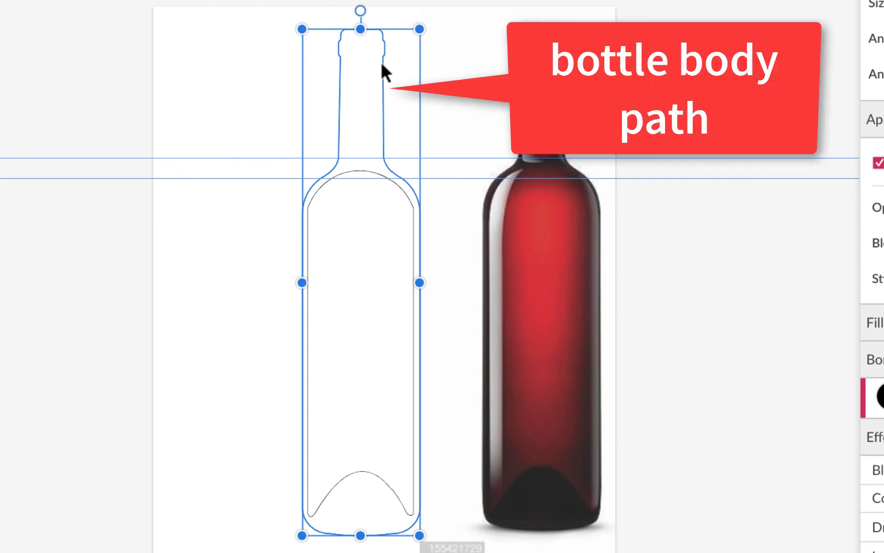
pyautogui.moveTo(381, 60); pyautogui.dragTo(249, 65)
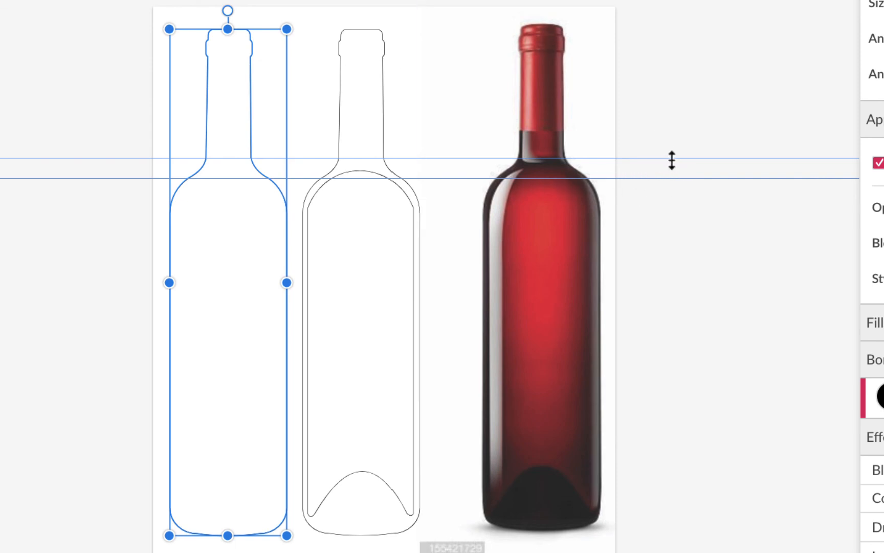
# - Draw a rectangle over the top of the copied bottle body, wider than the neck and ending at the upper guide
pyautogui.press('super+plus')
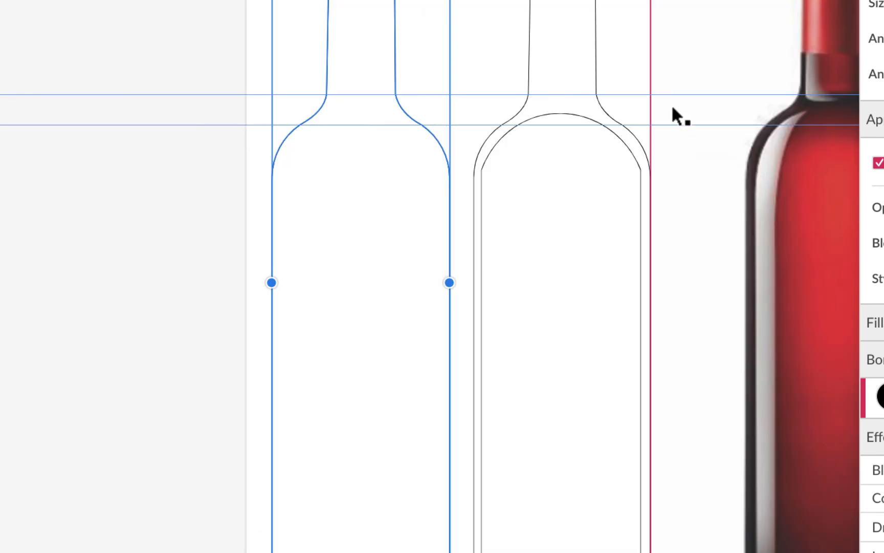
pyautogui.press('space')
pyautogui.moveTo(747, 150); pyautogui.dragTo(629, 253)
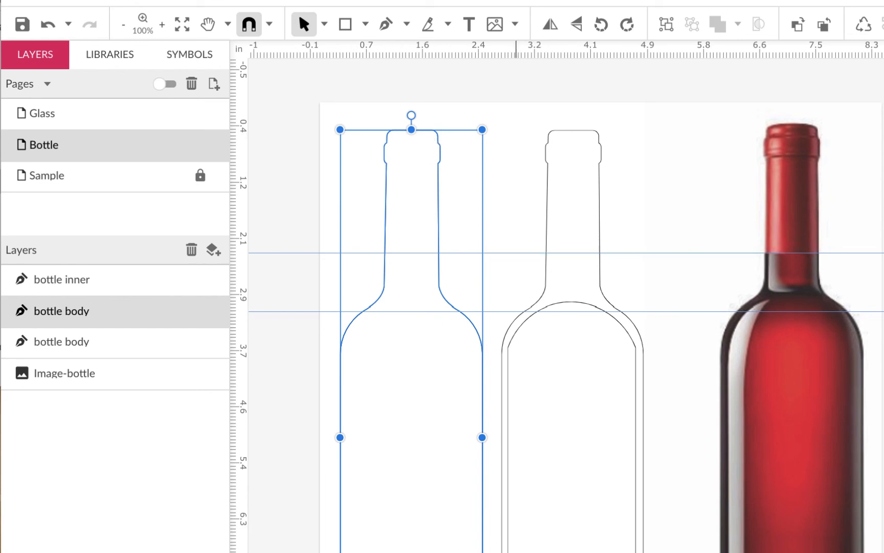
pyautogui.press('h')
pyautogui.moveTo(385, 365); pyautogui.dragTo(478, 377)
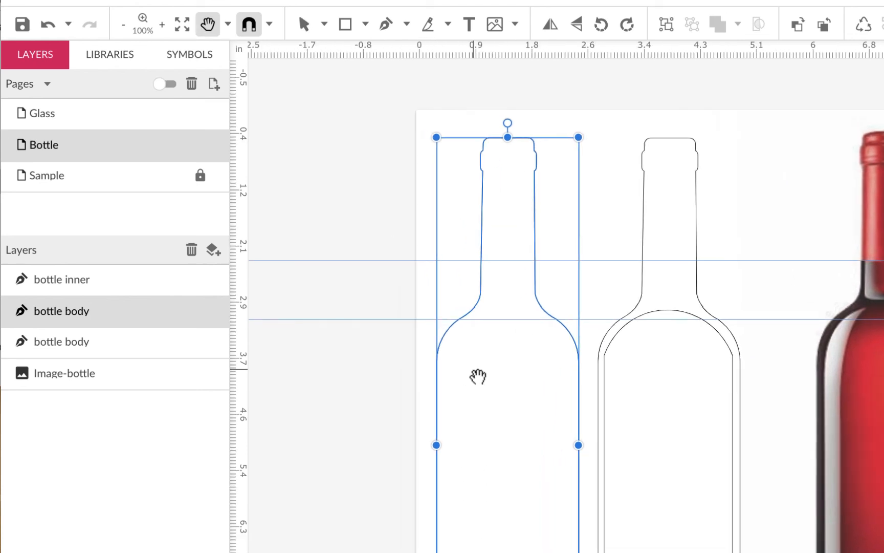
pyautogui.press('v')
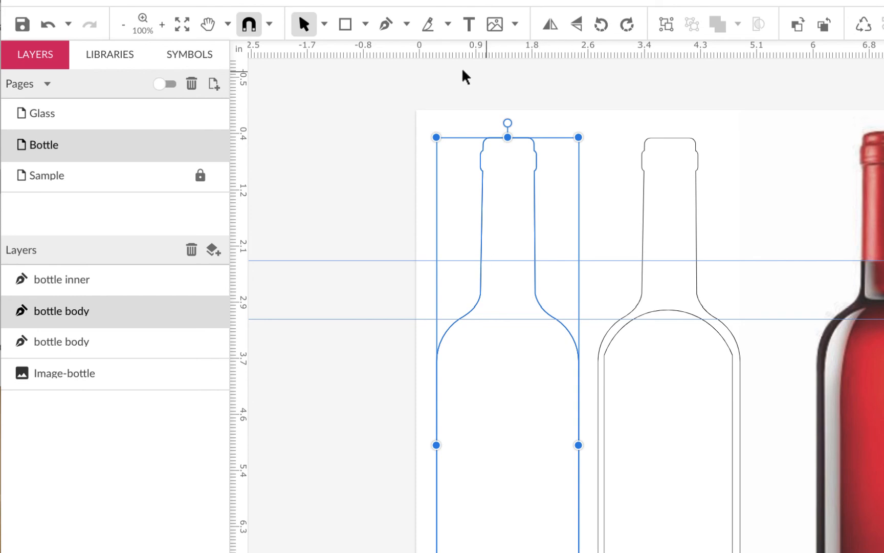
pyautogui.click(345, 24)
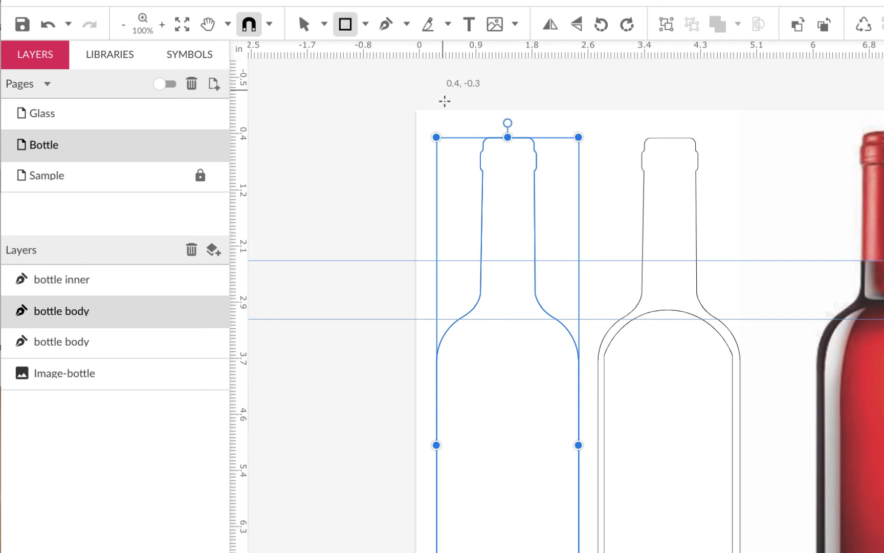
pyautogui.moveTo(459, 117); pyautogui.dragTo(557, 261)
pyautogui.hotkey('ctrl', '+')
pyautogui.hotkey('ctrl', '+')
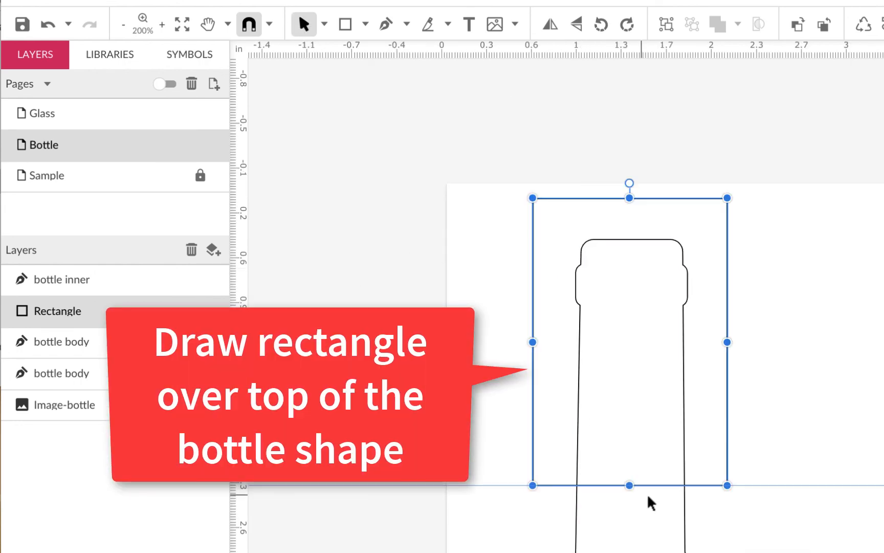
# - Intersect the rectangle with the copied bottle body and convert the remaining neck shape to a path
pyautogui.click(470, 145)
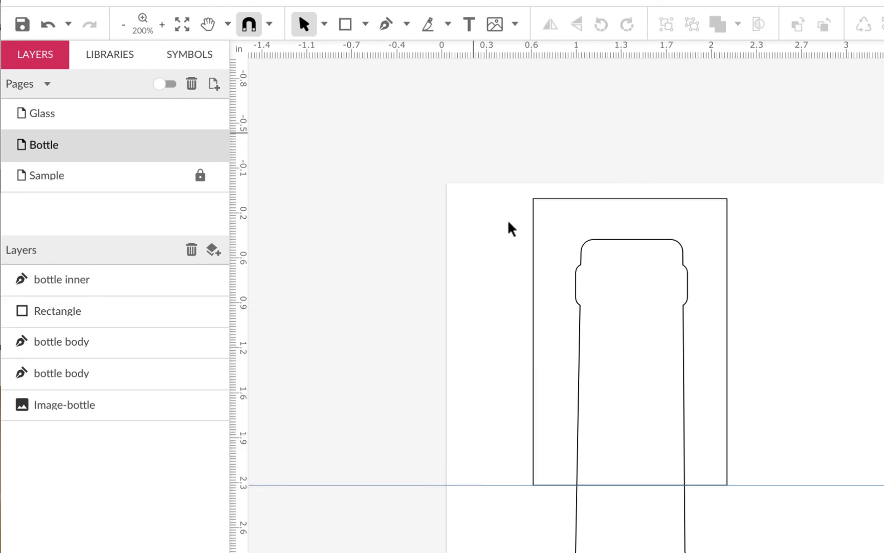
pyautogui.moveTo(472, 128); pyautogui.dragTo(741, 318)
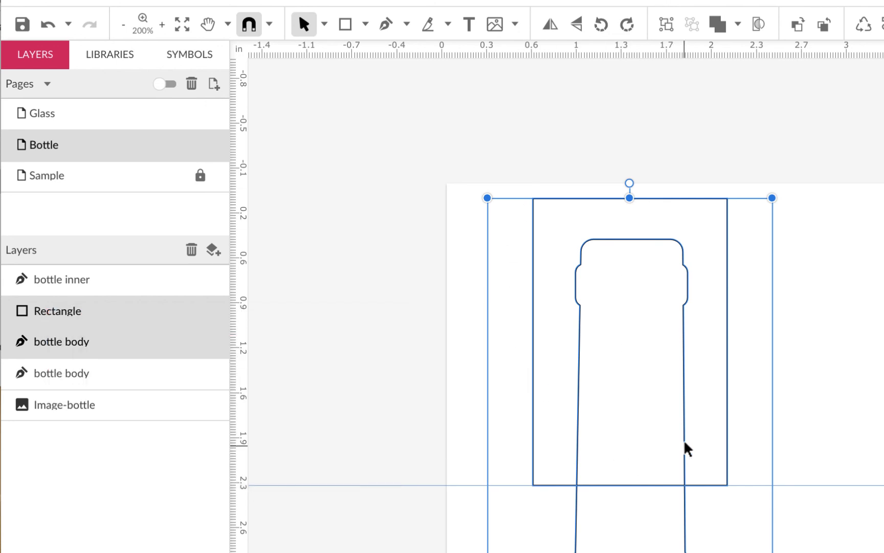
pyautogui.click(738, 24)
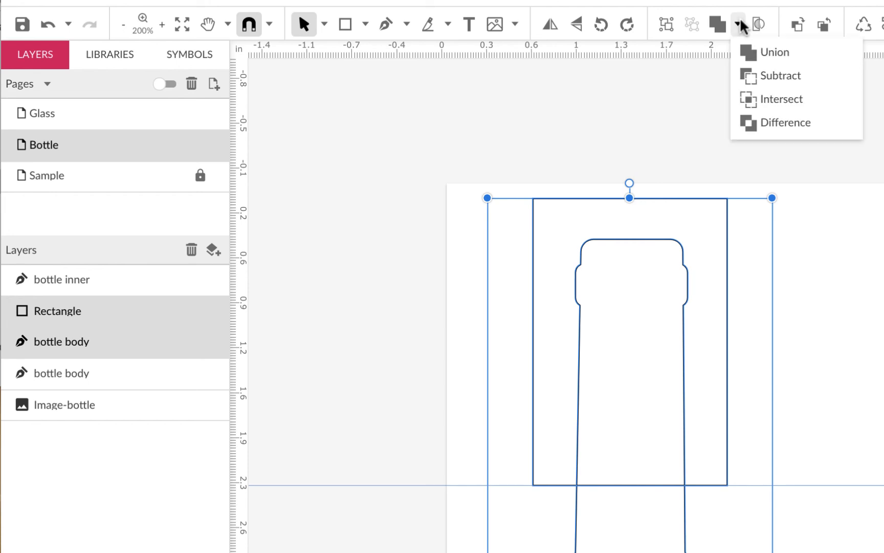
pyautogui.click(756, 108)
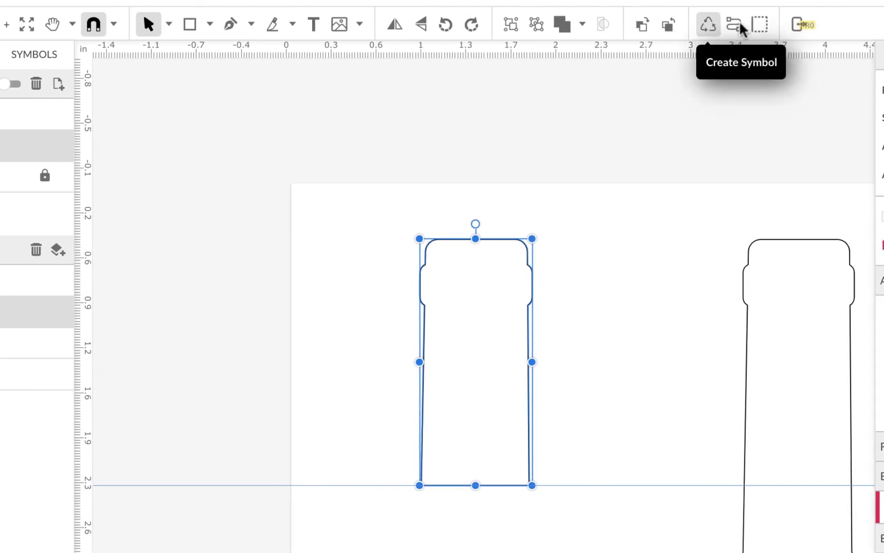
pyautogui.click(719, 22)
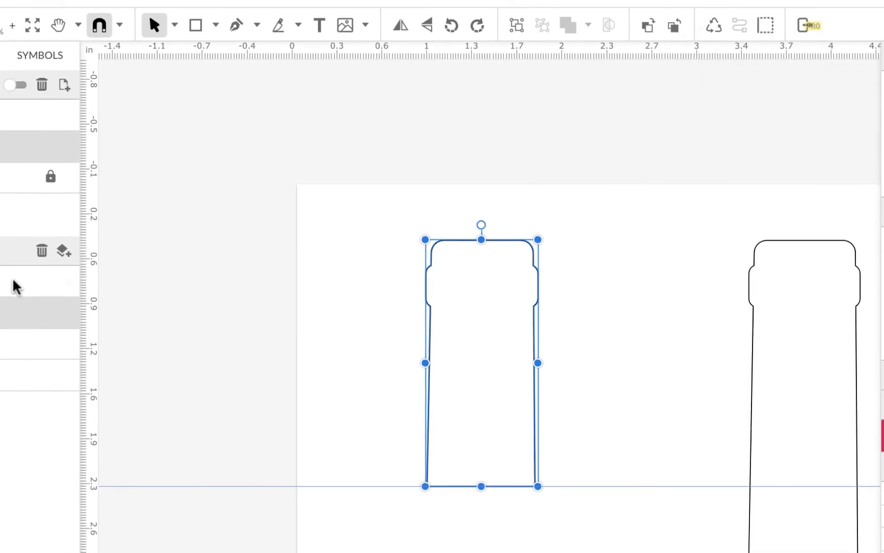
# - Rename the neck shape's layer "foil top" and move it above the "bottle inner" layer
pyautogui.doubleClick(47, 317)
pyautogui.write('foil top')
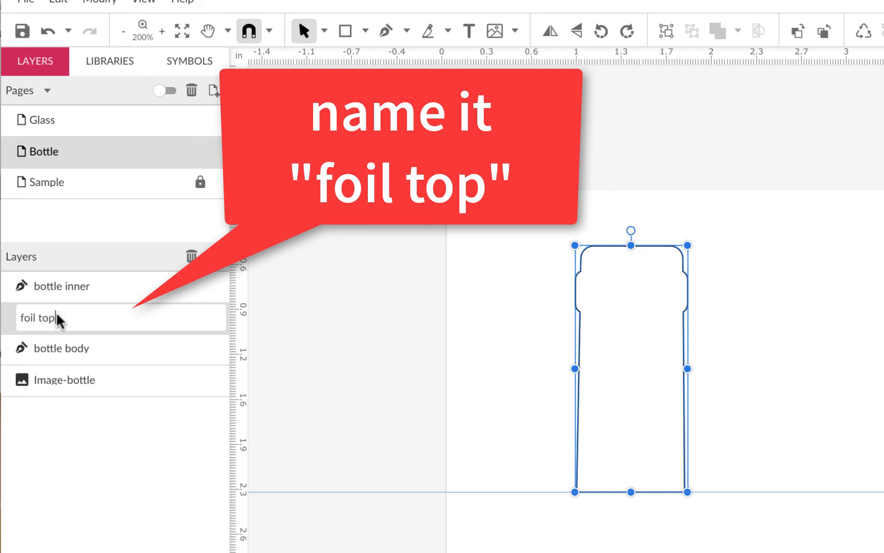
pyautogui.click(523, 353)
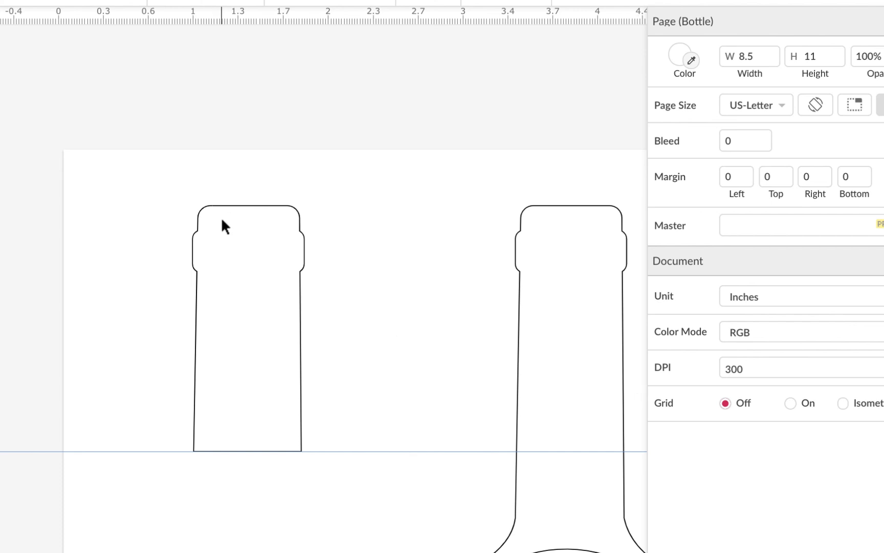
pyautogui.hotkey('ctrl', '-')
pyautogui.hotkey('ctrl', '-')
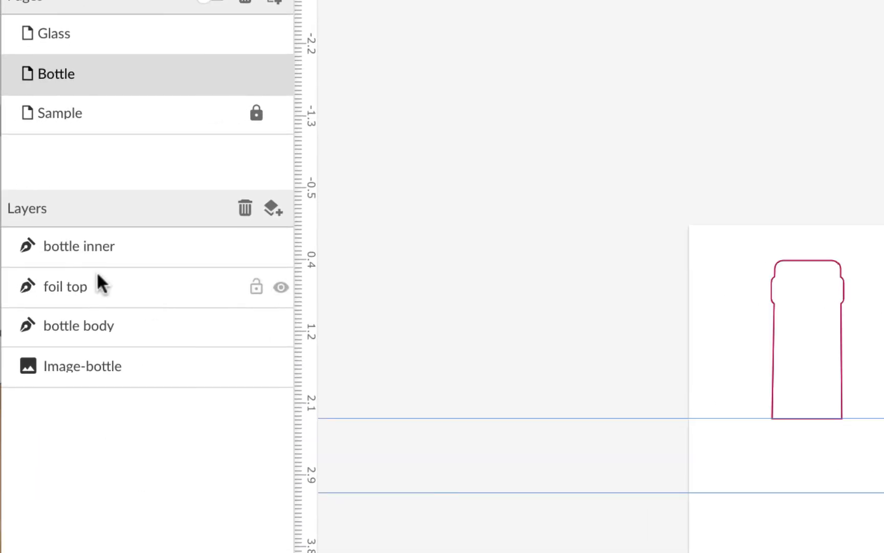
pyautogui.moveTo(108, 277); pyautogui.dragTo(119, 216)
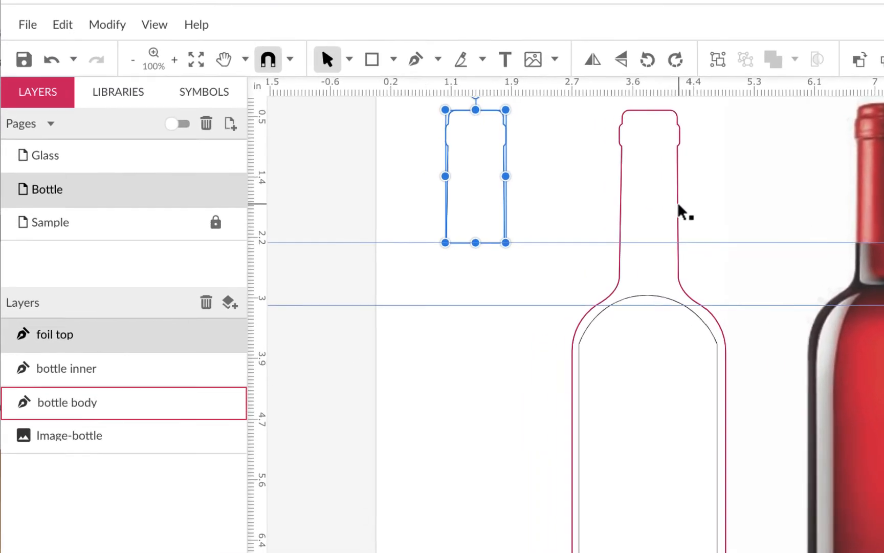
# - Select the bottle body outline and the bottle inner outline in turn to match each shape to its layer
pyautogui.click(616, 223)
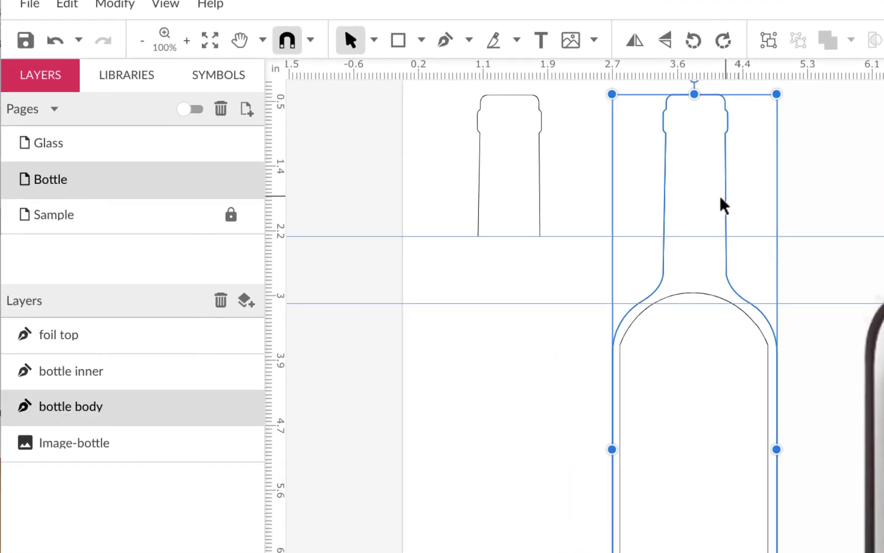
pyautogui.click(688, 294)
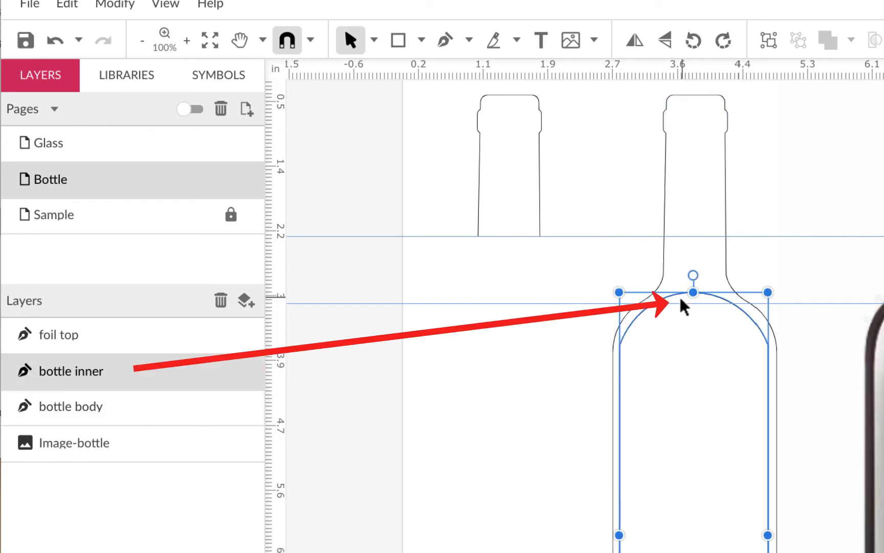